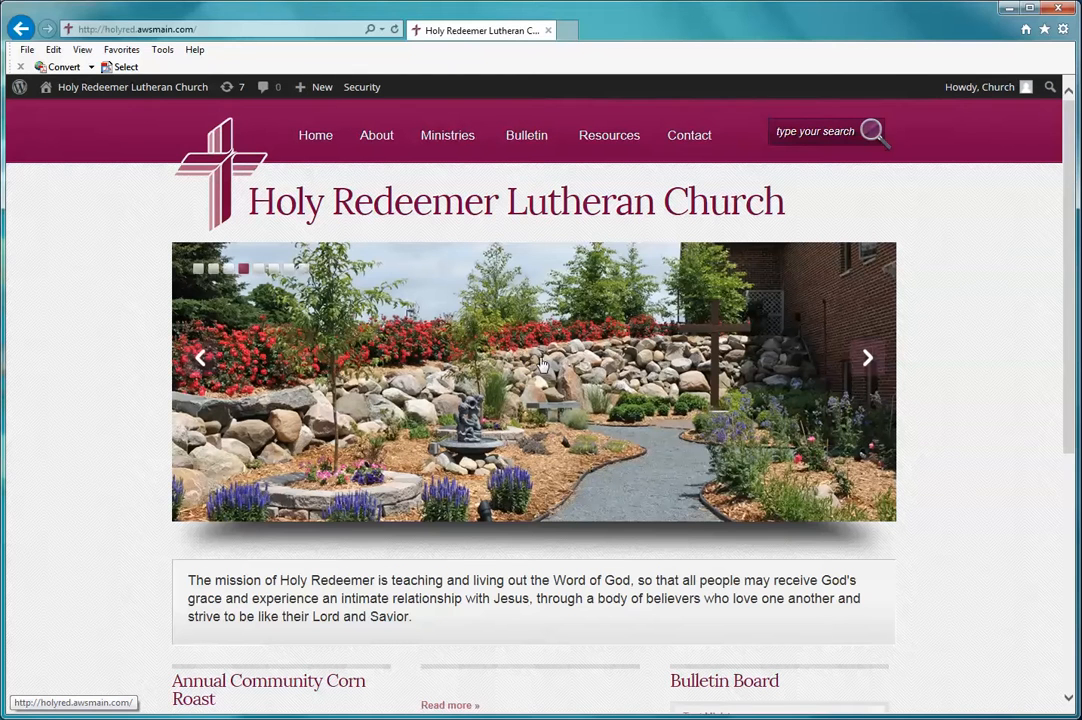
Review the church home page's slideshow, mission statement and the content sections beneath it.
scroll(928, 396, "down", 2)
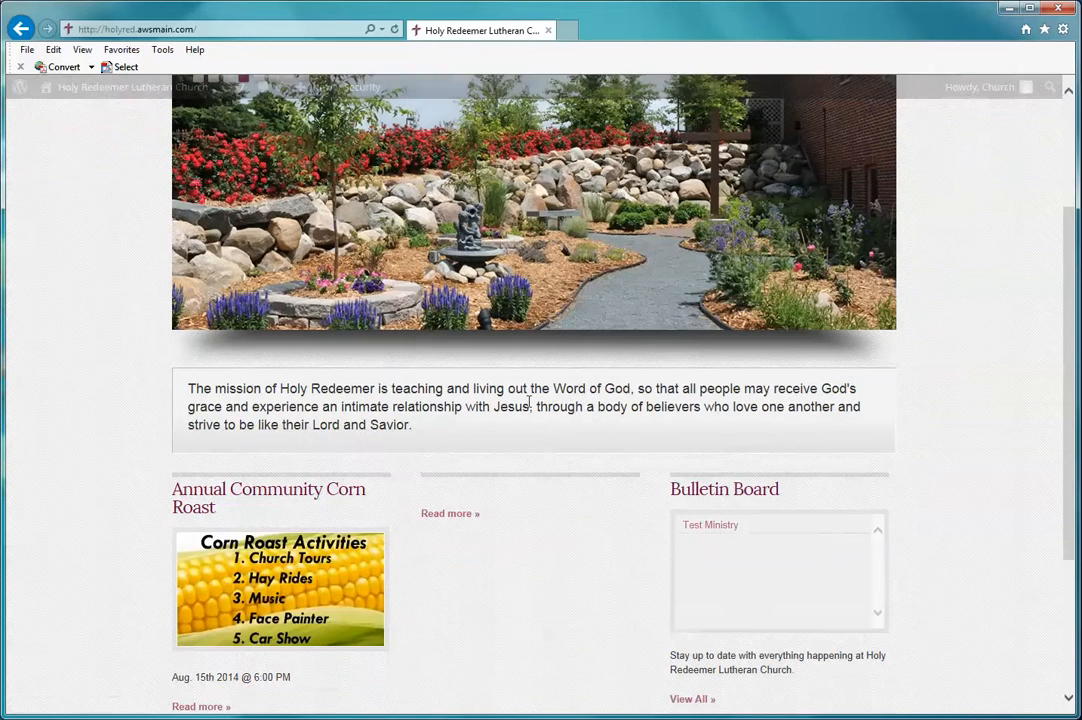
left_click_drag(414, 426, 195, 392)
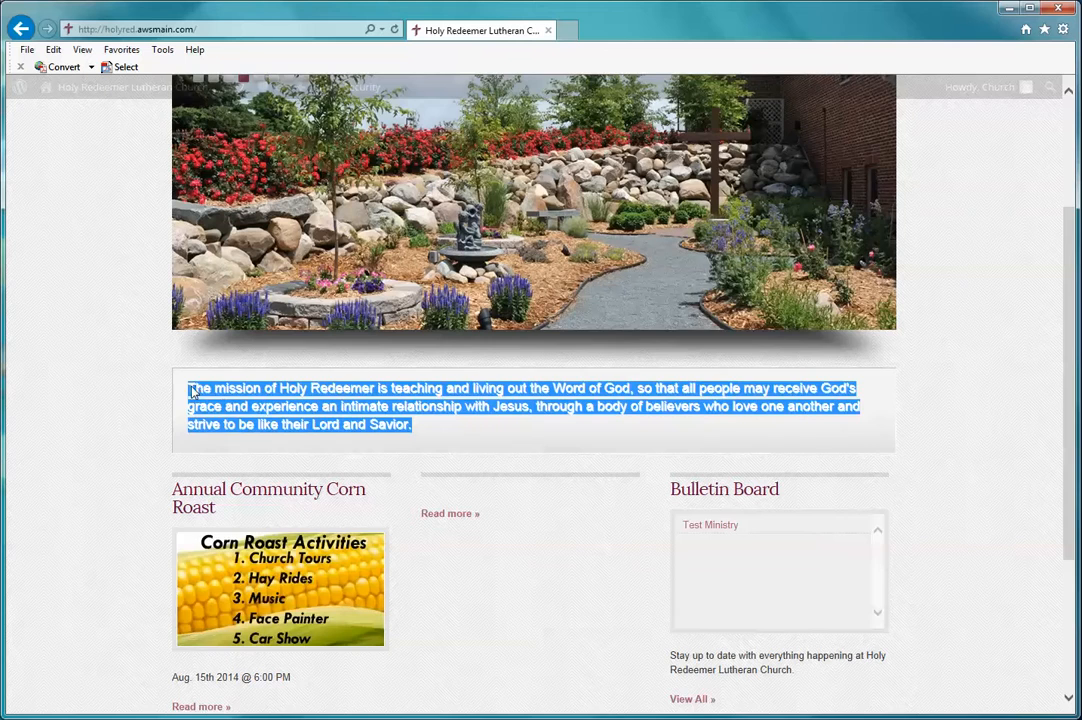
left_click(109, 379)
scroll(113, 381, "down", 1)
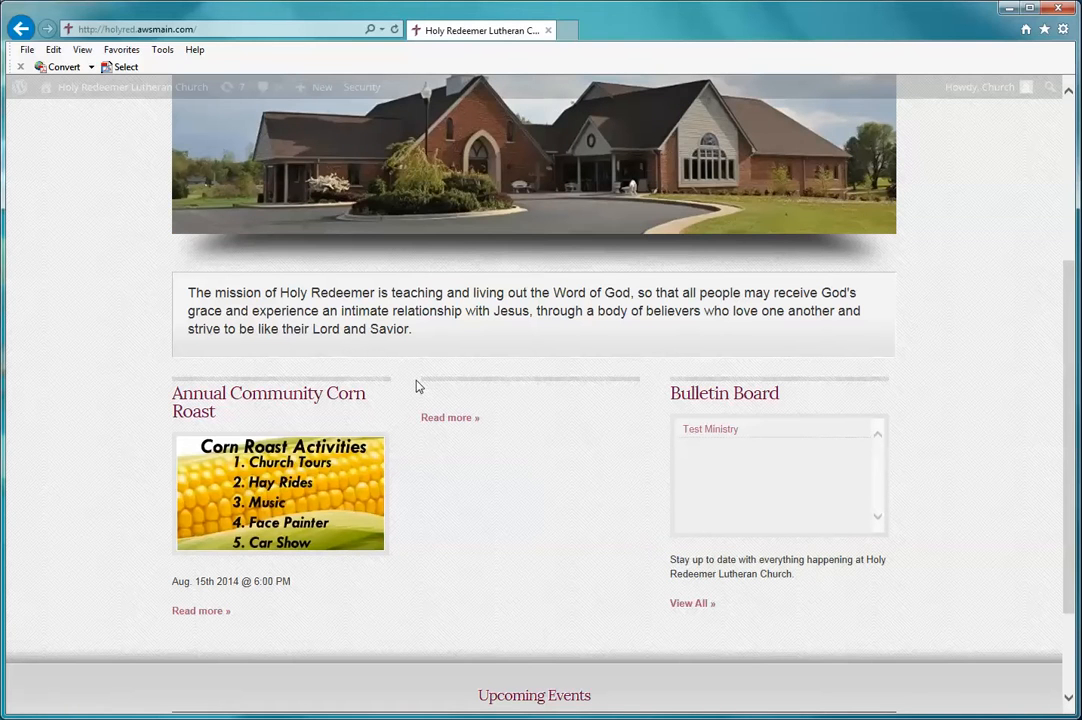
scroll(419, 402, "down", 2)
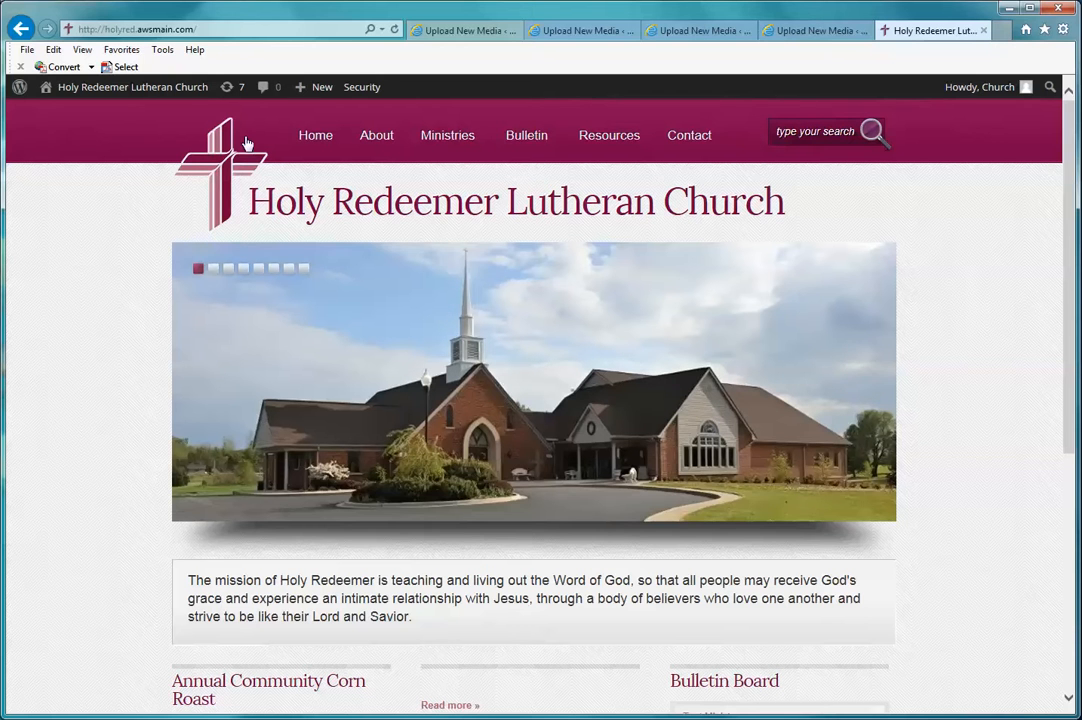
Go from the live site to the admin dashboard and open the page for uploading new media.
left_click(168, 90)
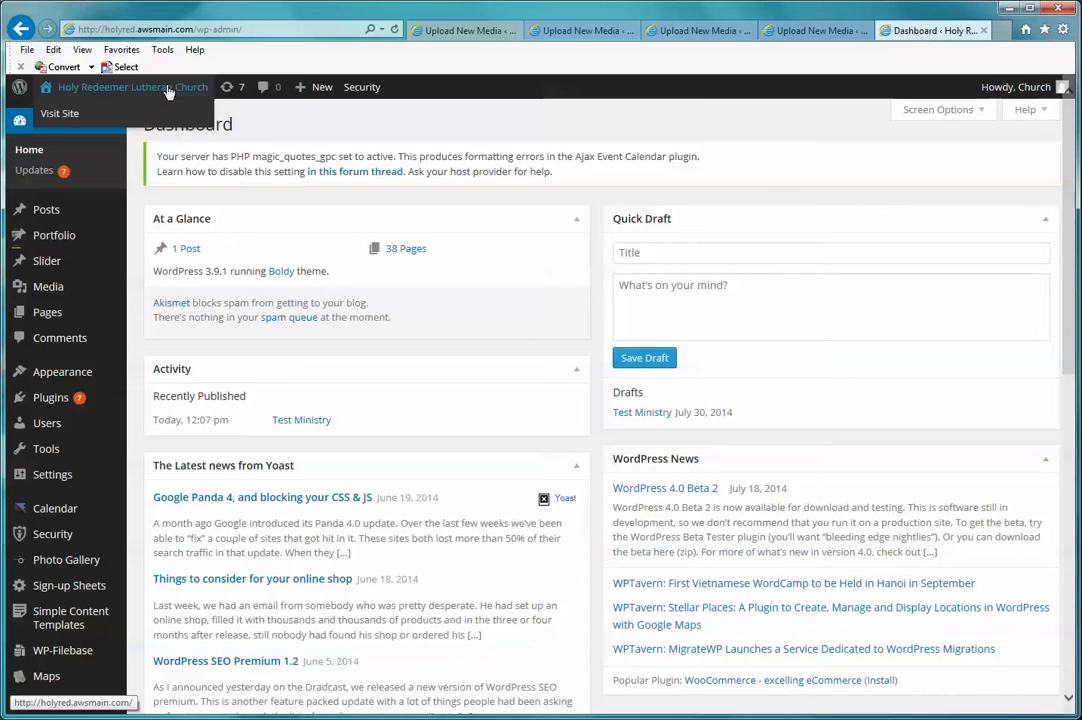
left_click(47, 290)
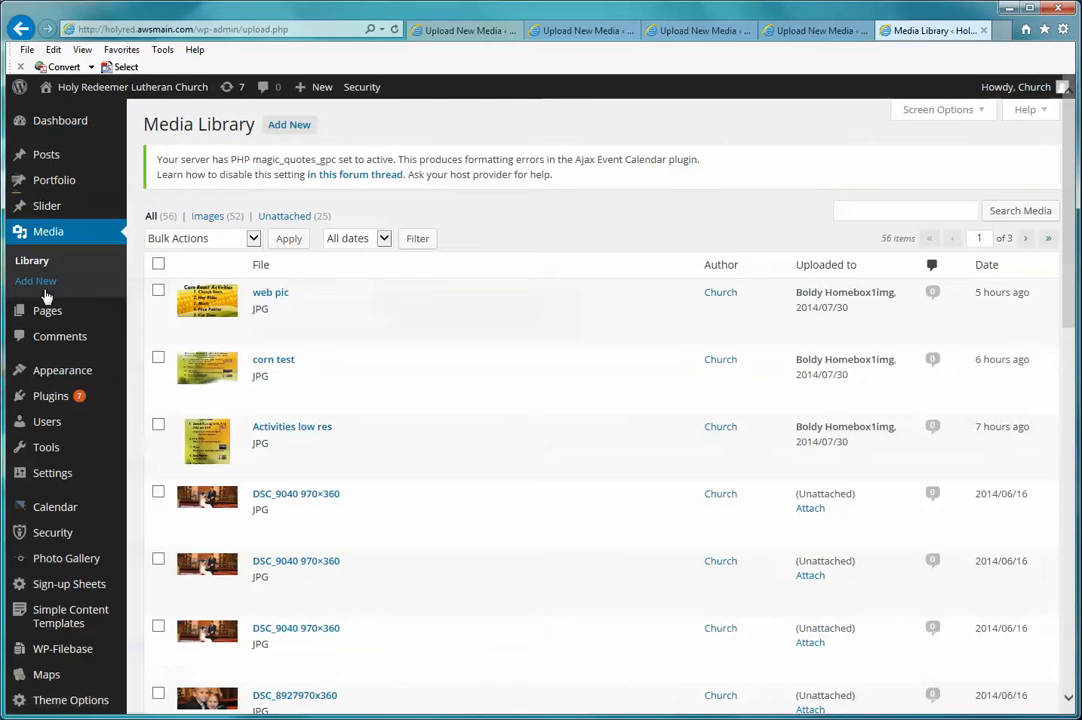
left_click(284, 127)
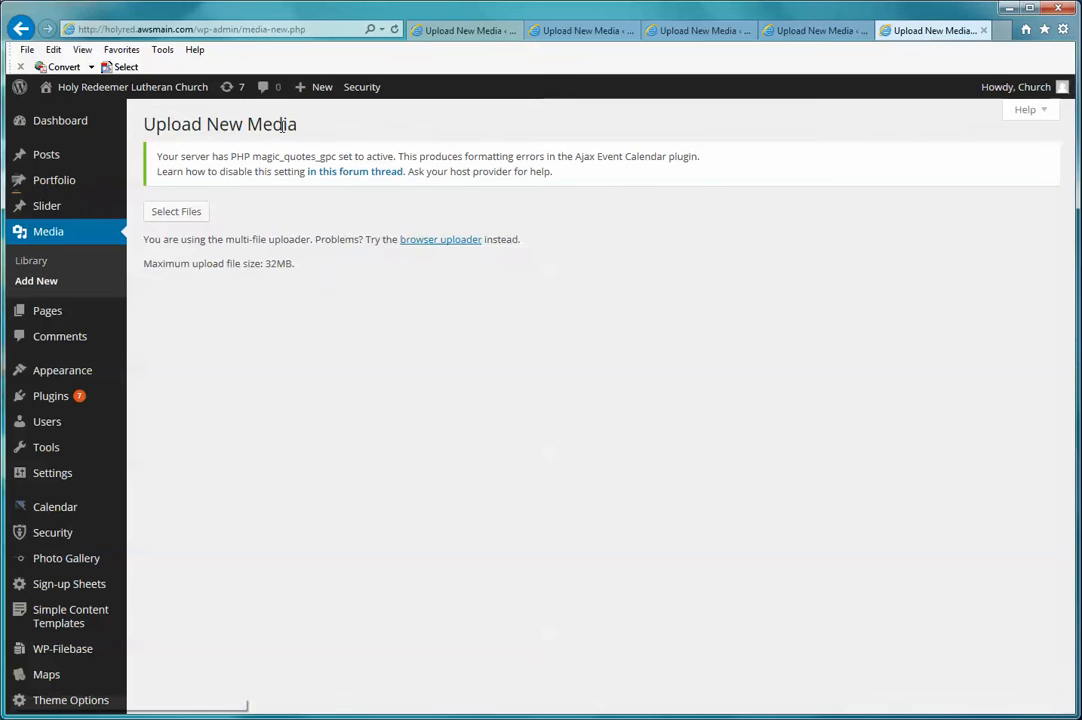
Upload the musicians-slider-image picture from the computer's Desktop to the media library.
left_click(606, 314)
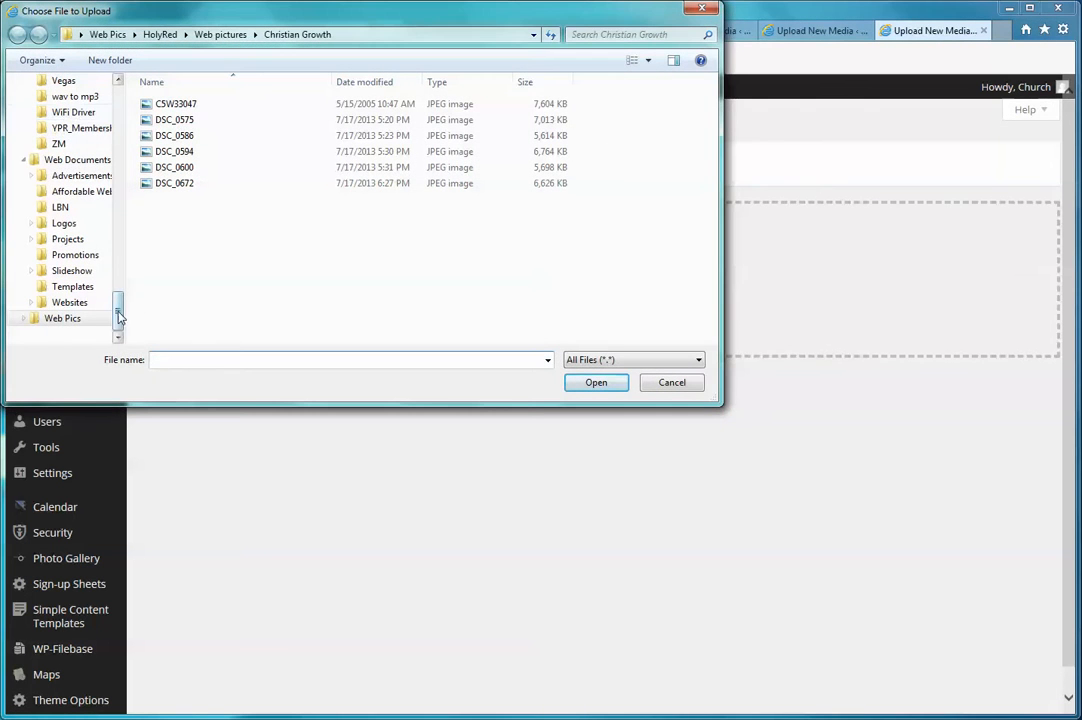
left_click_drag(118, 313, 102, 86)
left_click(55, 119)
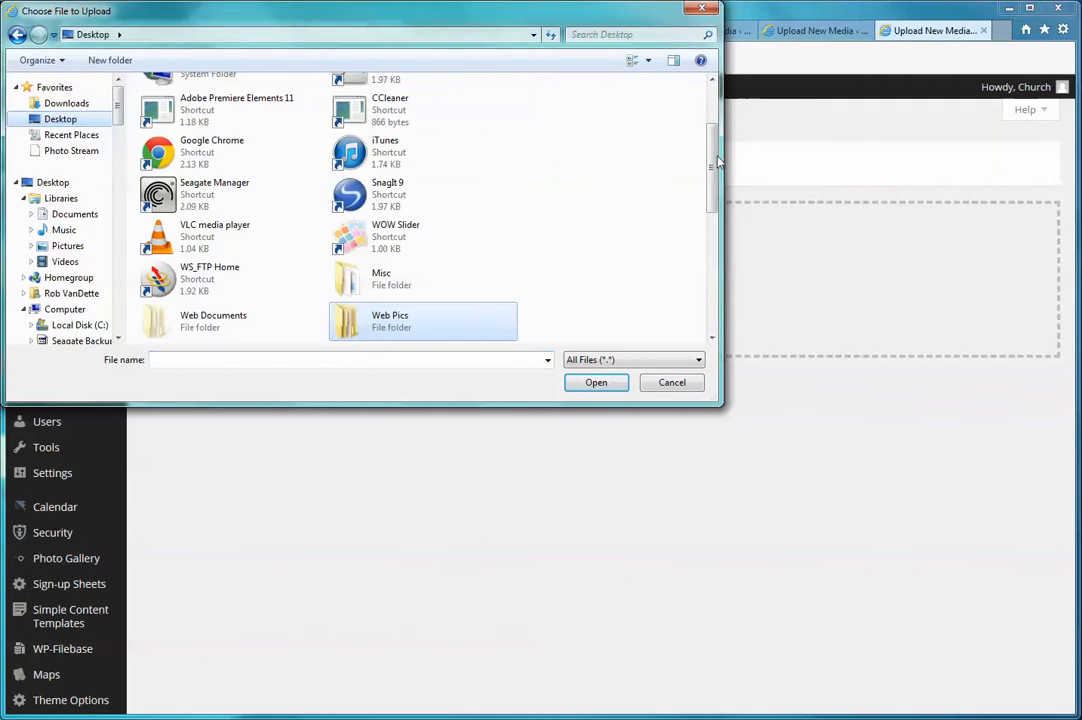
scroll(604, 183, "down", 6)
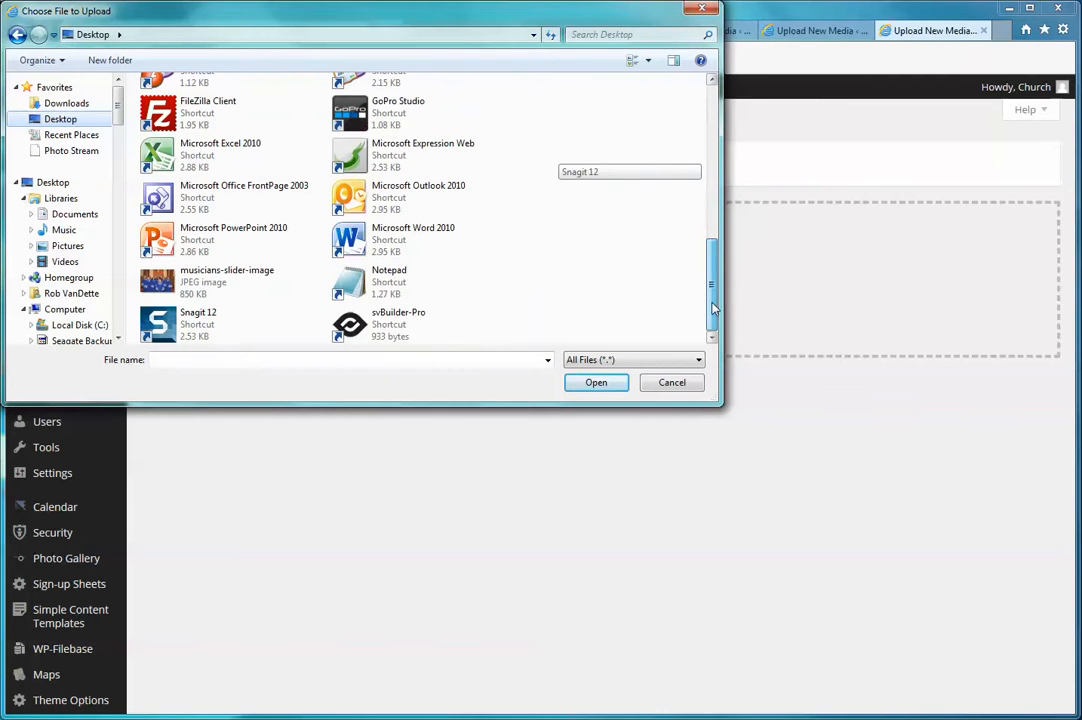
double_click(190, 279)
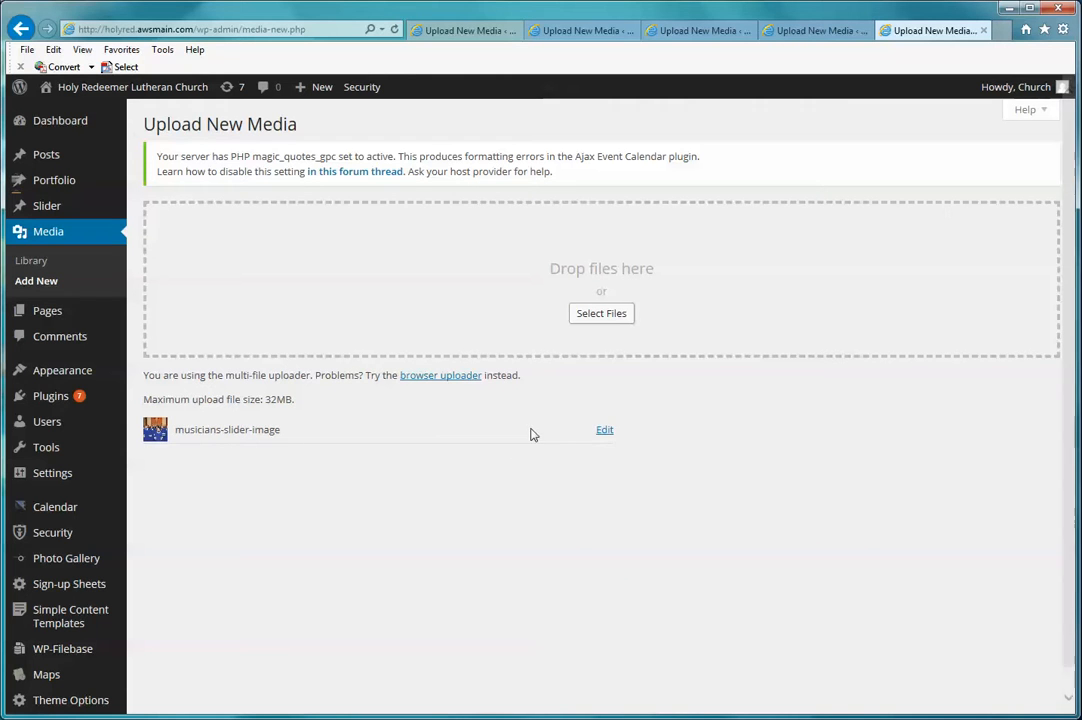
Open the uploaded musicians-slider-image in the image editor and scale it to a width of 970 pixels.
left_click(605, 432)
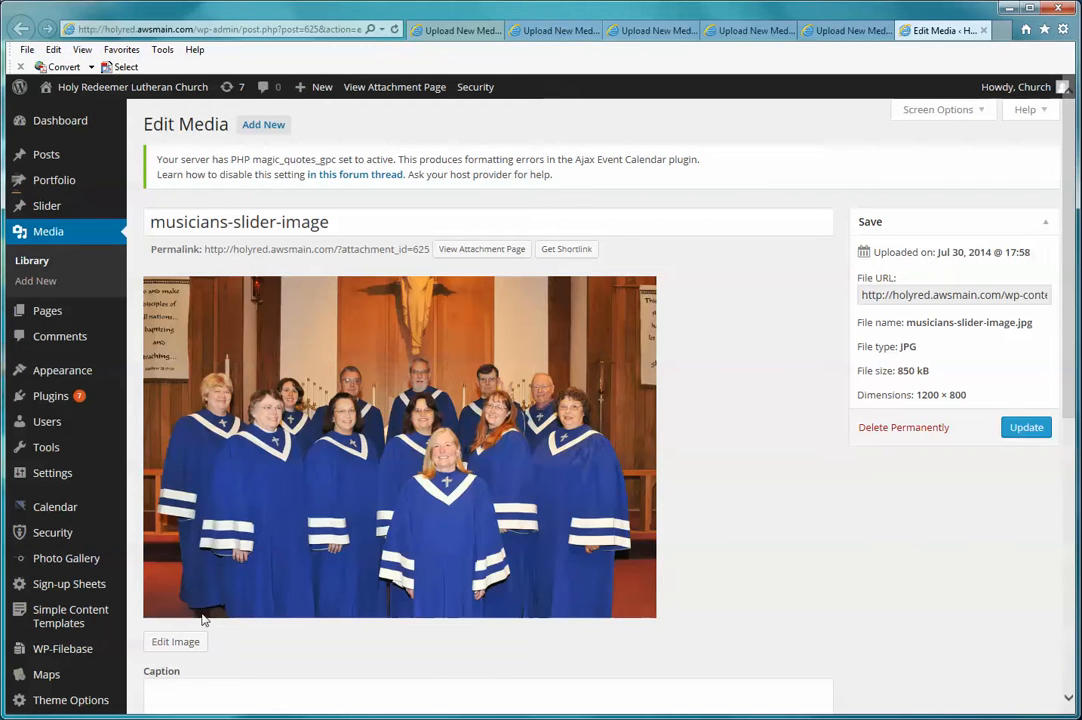
left_click(186, 645)
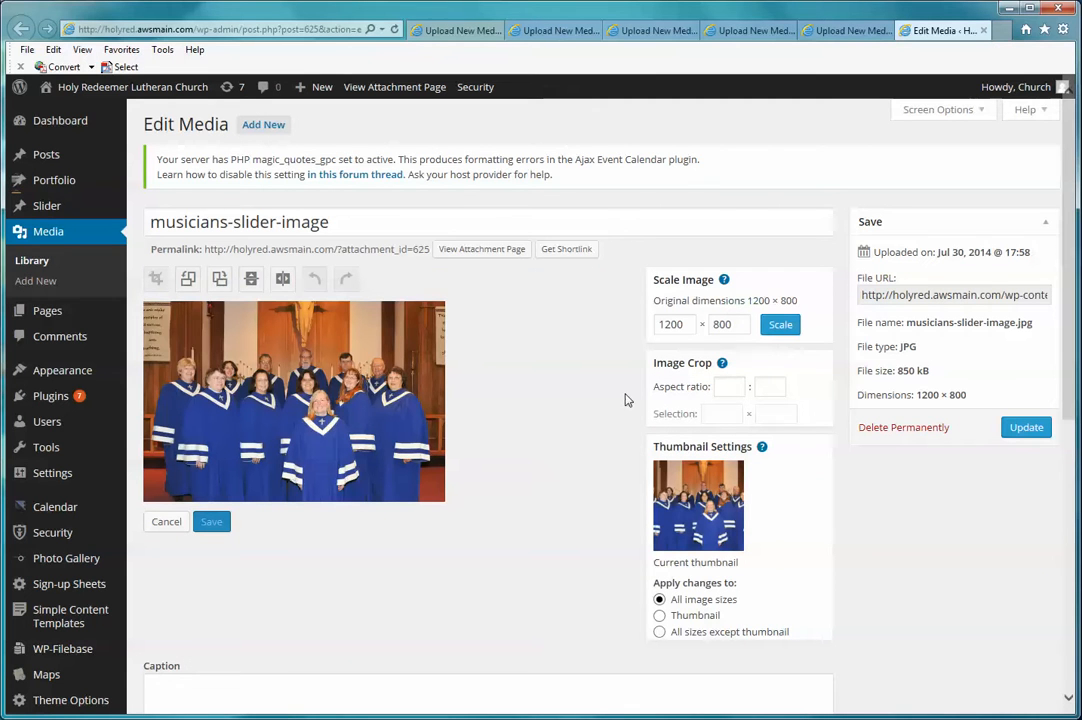
left_click_drag(692, 328, 632, 331)
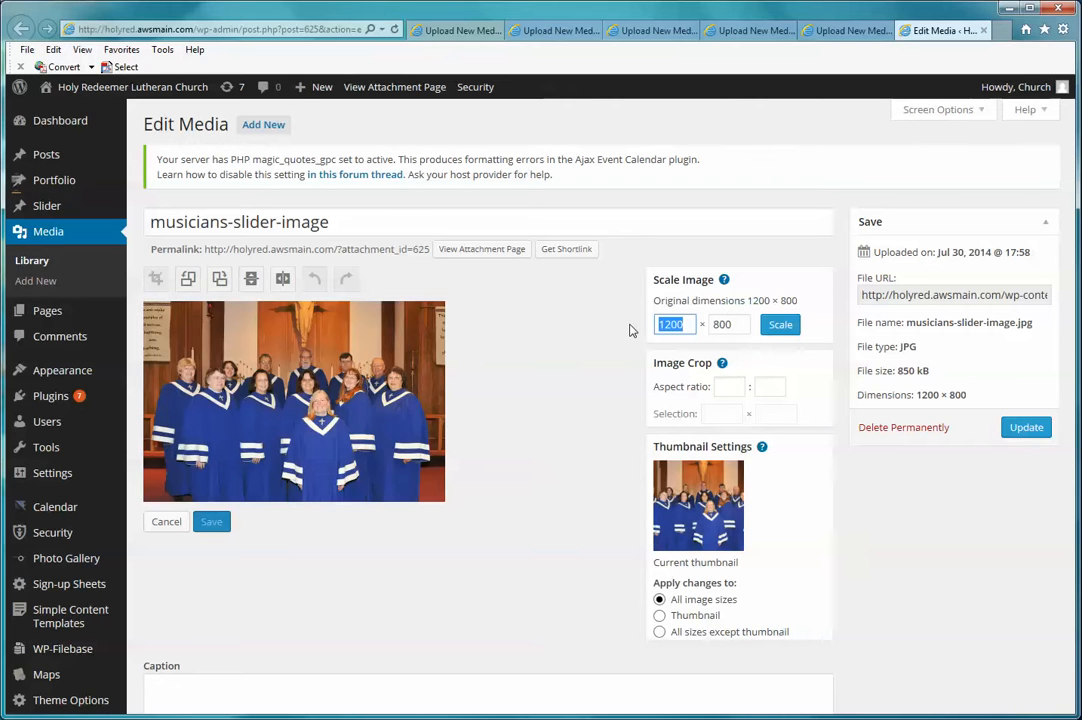
type("970")
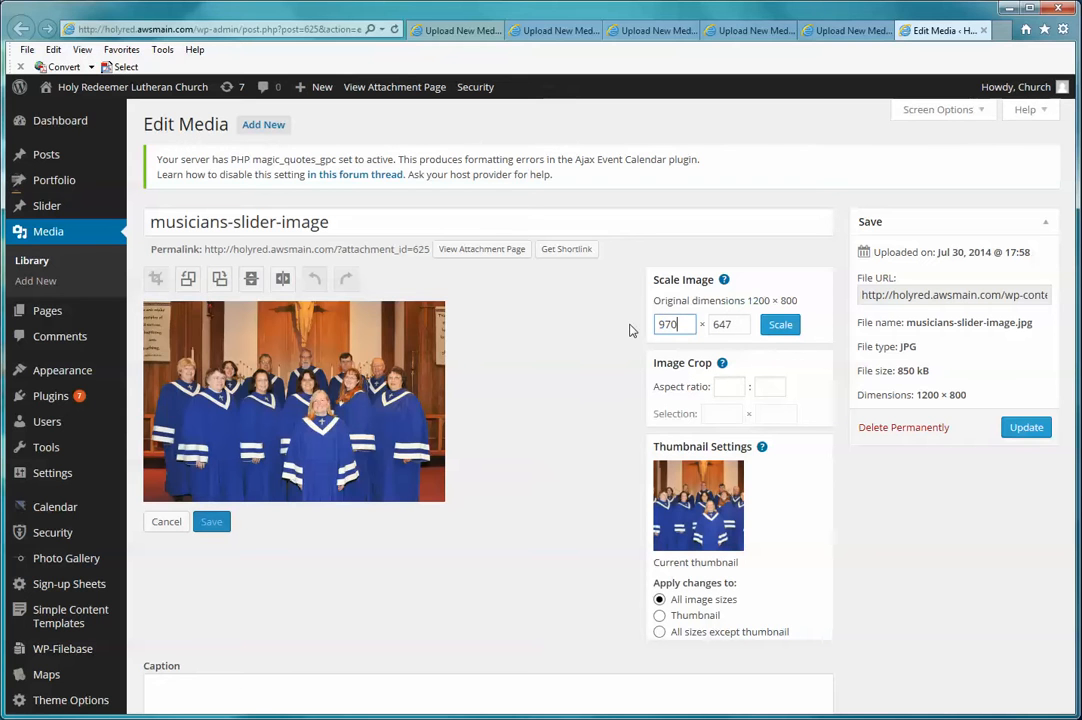
left_click(713, 325)
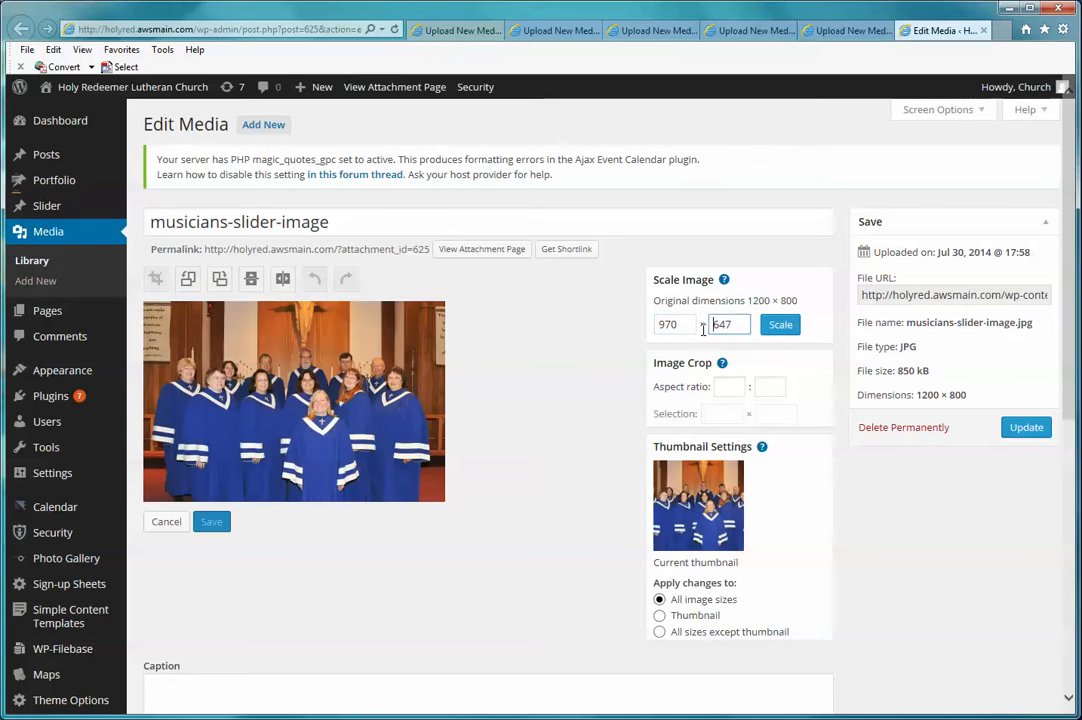
left_click(780, 326)
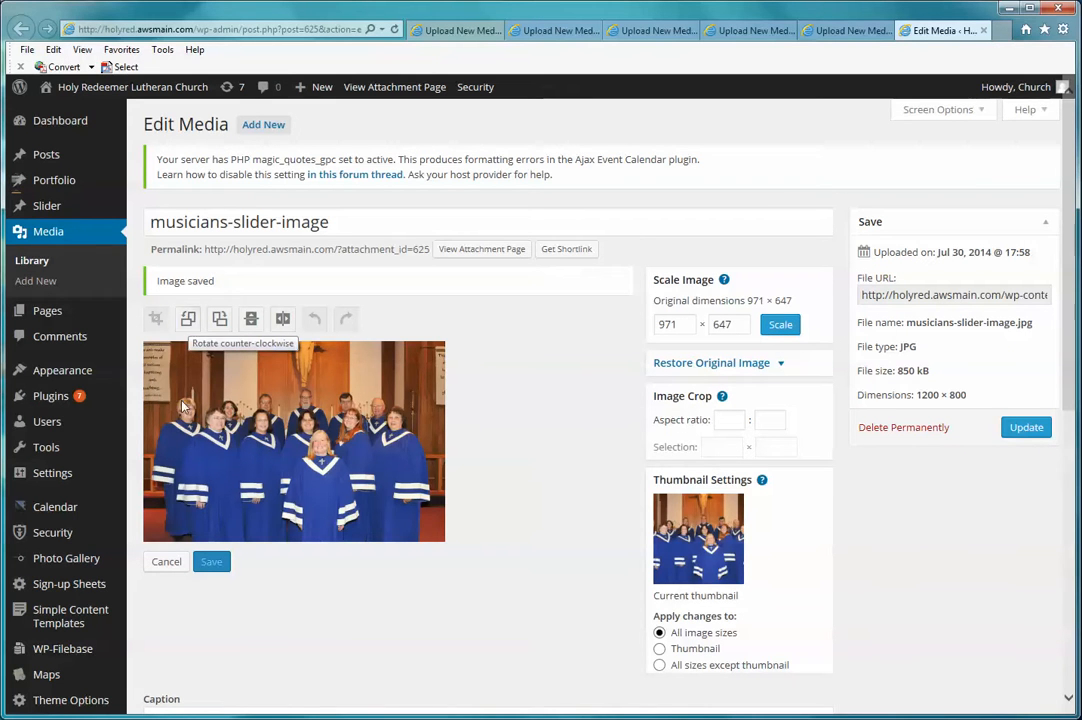
Crop the choir picture to its full width and a height of about 408 pixels, and save the edited image.
left_click_drag(148, 378, 461, 520)
left_click_drag(146, 453, 143, 452)
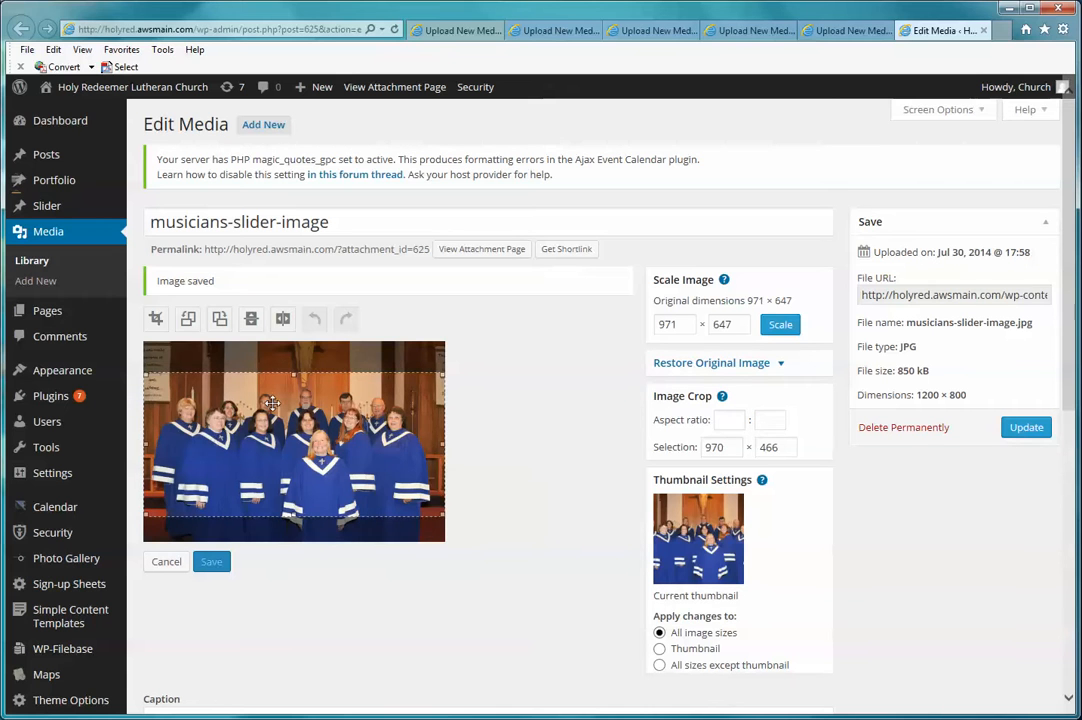
left_click_drag(292, 375, 292, 383)
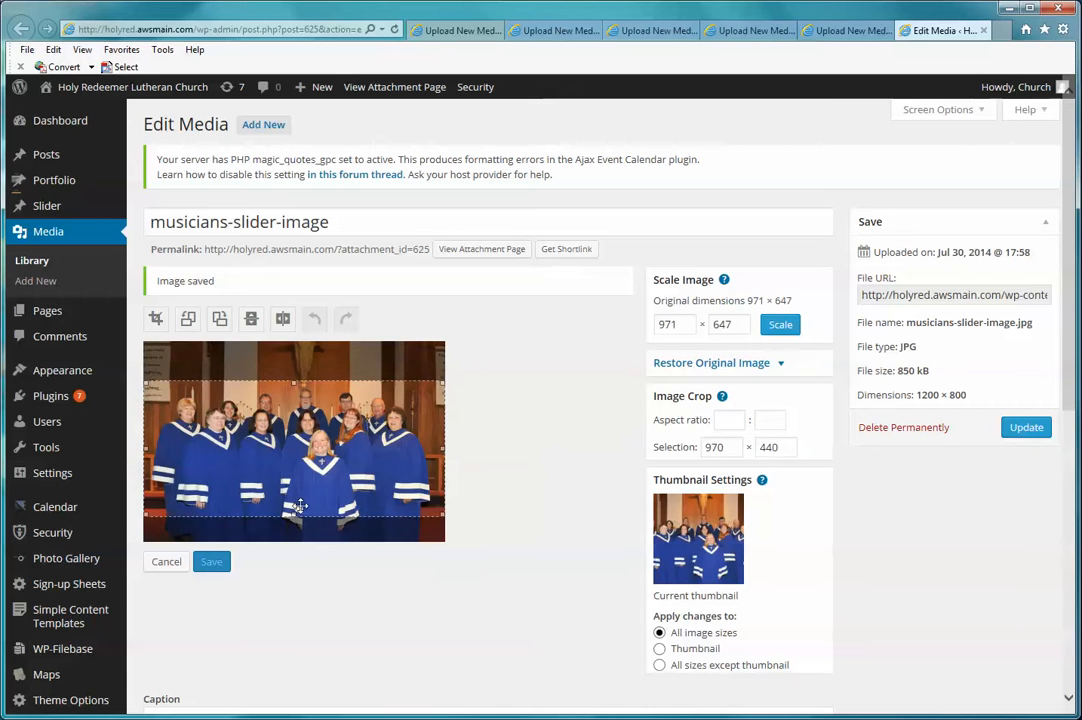
left_click_drag(293, 514, 293, 507)
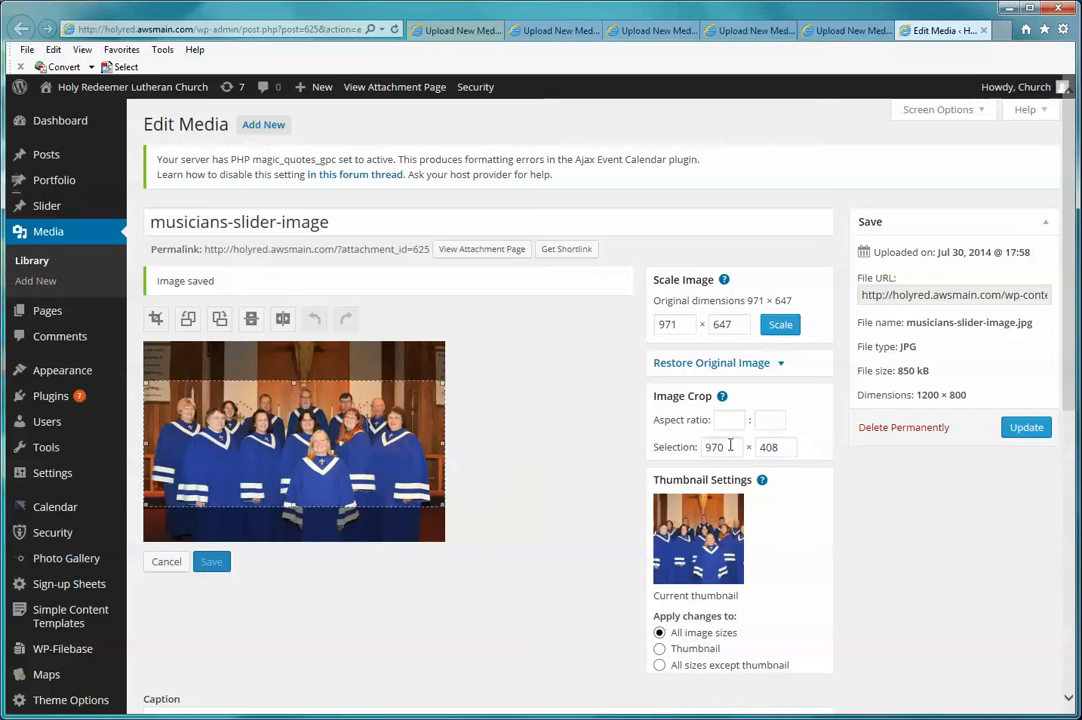
left_click(158, 324)
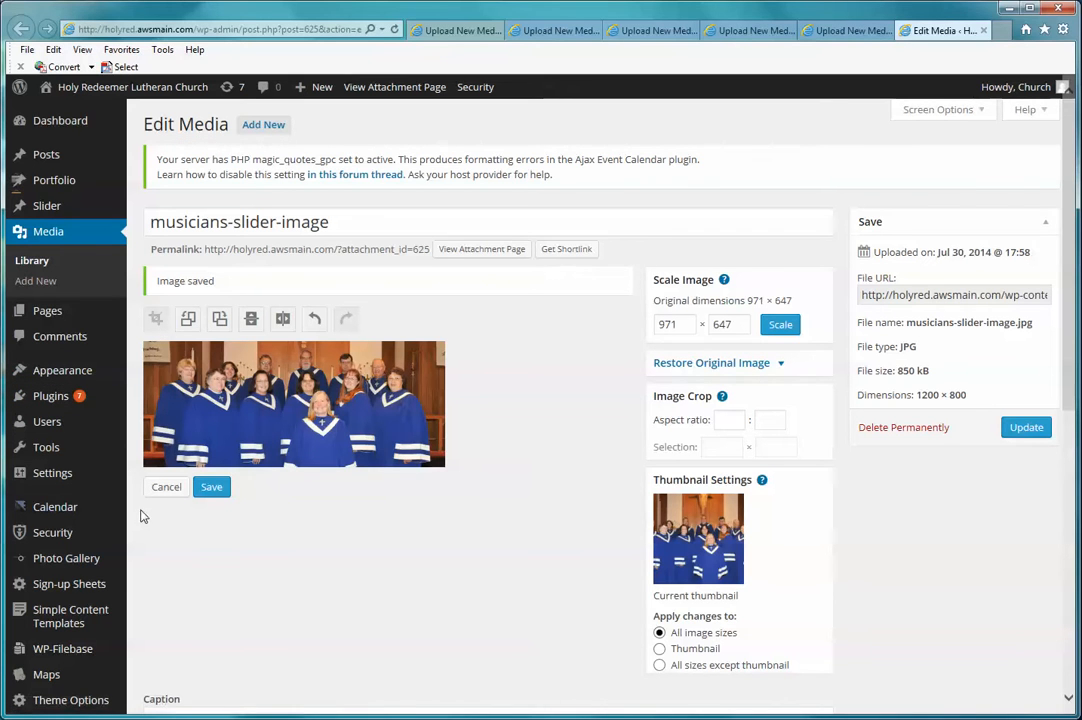
left_click(211, 496)
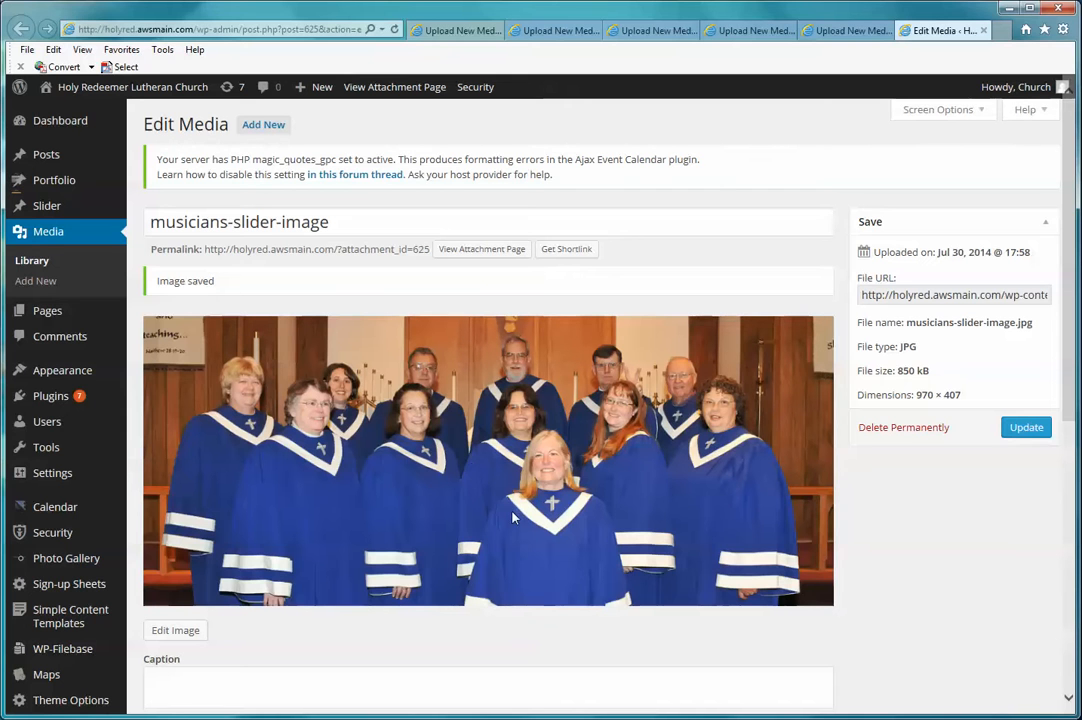
Look over the existing slides in the Slider list and add a new slider item titled "Slide 10".
mouse_move(40, 208)
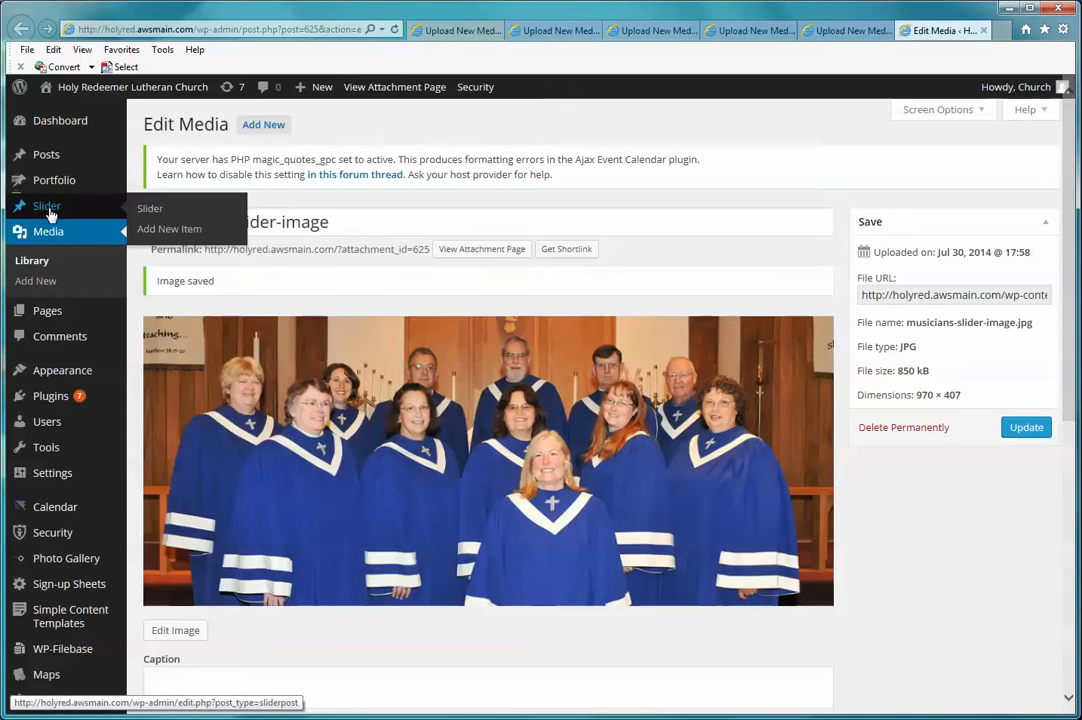
left_click(50, 208)
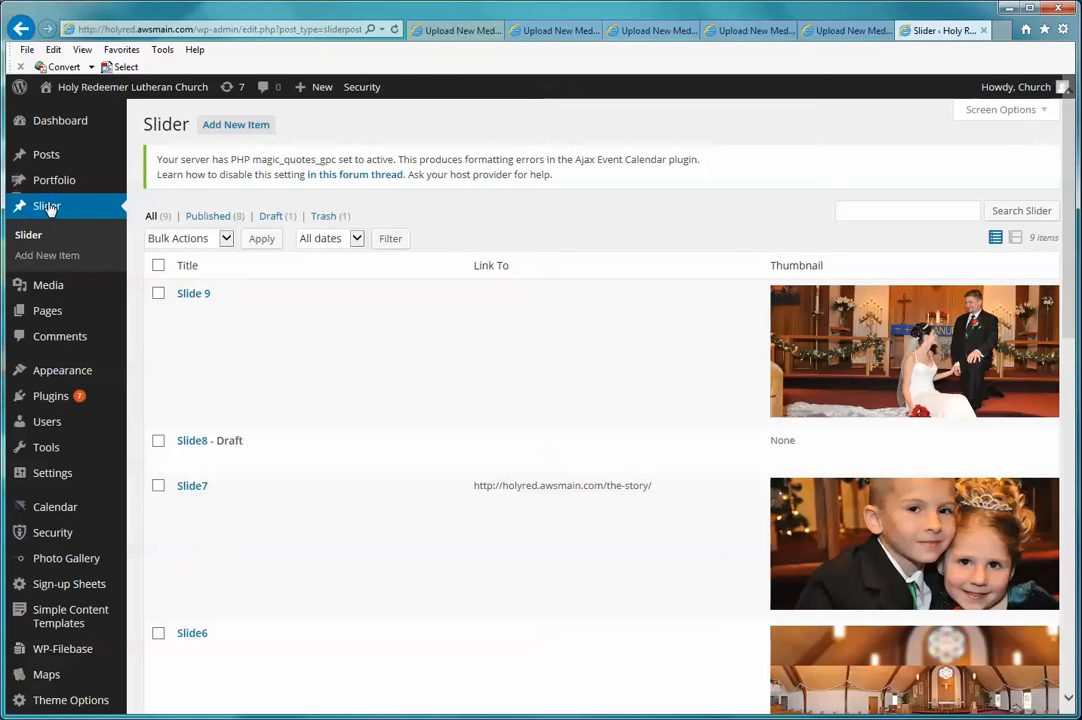
scroll(1070, 290, "down", 2)
left_click_drag(1069, 290, 1070, 240)
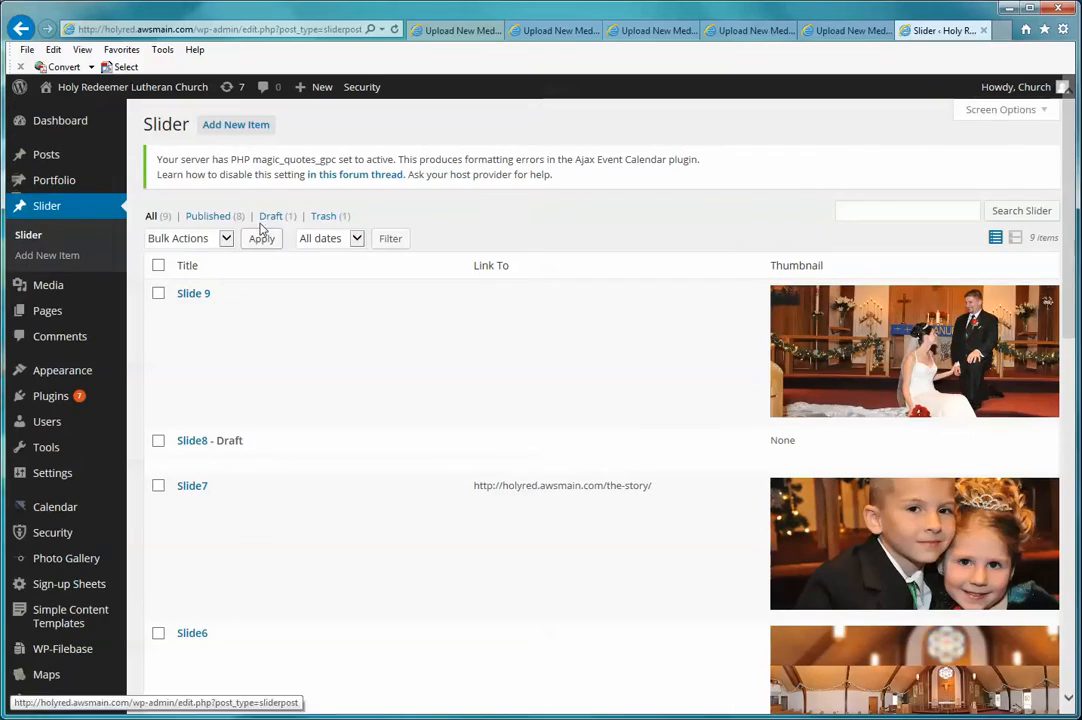
left_click(233, 129)
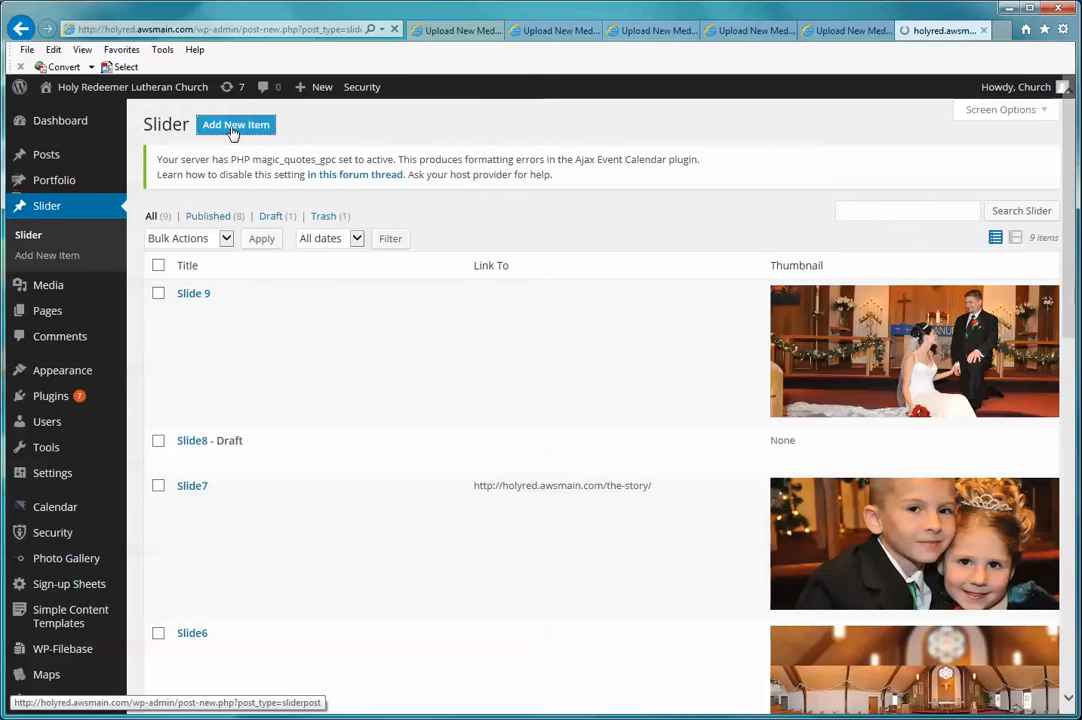
type("Slide 10")
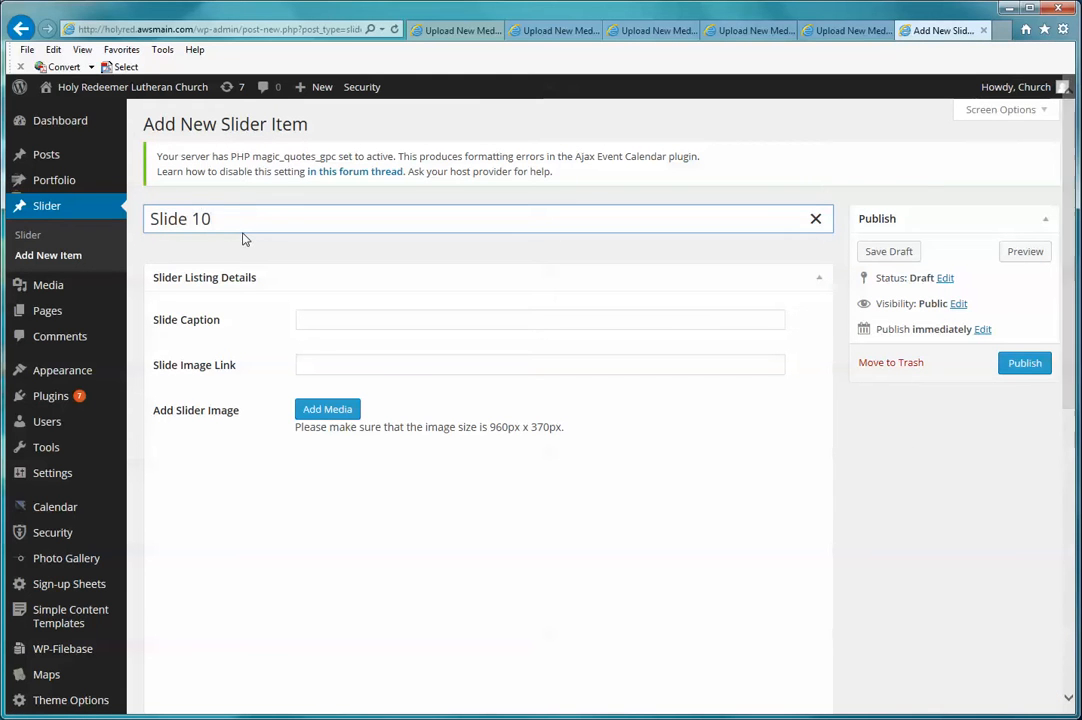
Set the slide caption to "Click here to visit the Musicians Ministry page".
left_click(313, 322)
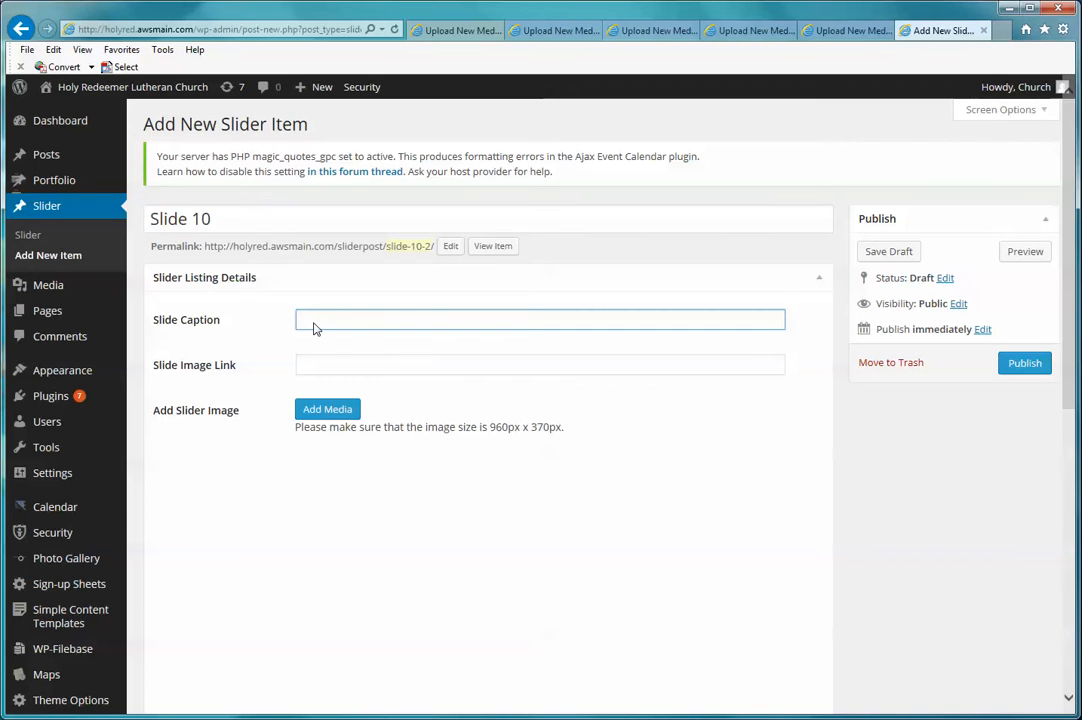
type("Click here to visit the Musicians Ministry page")
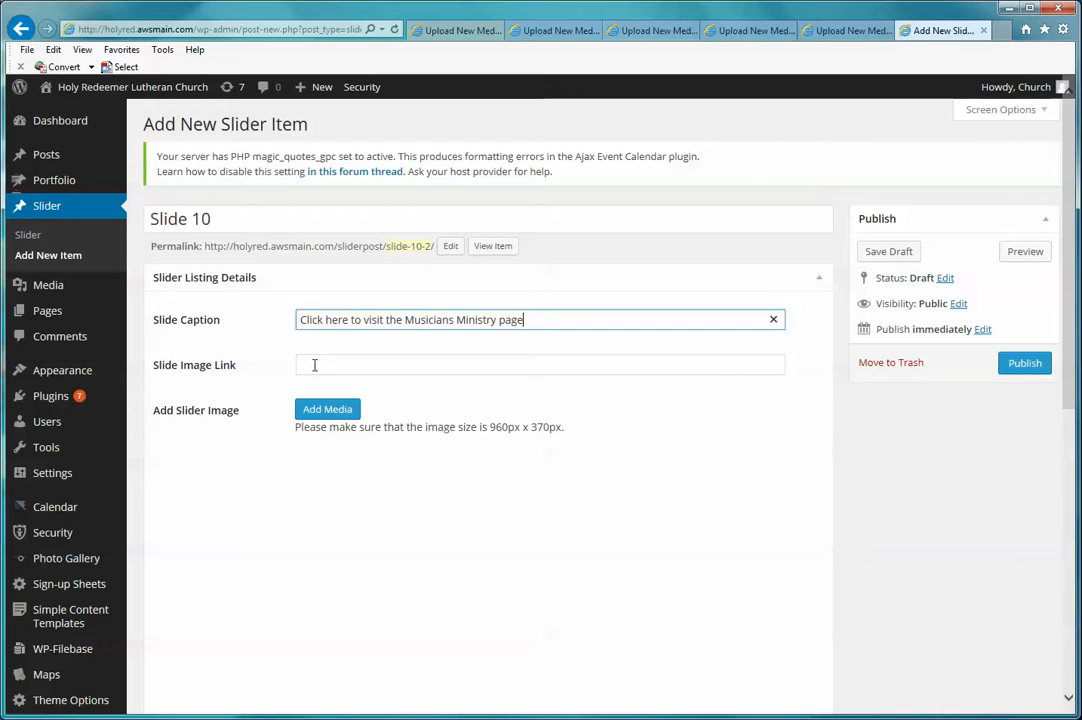
left_click(314, 365)
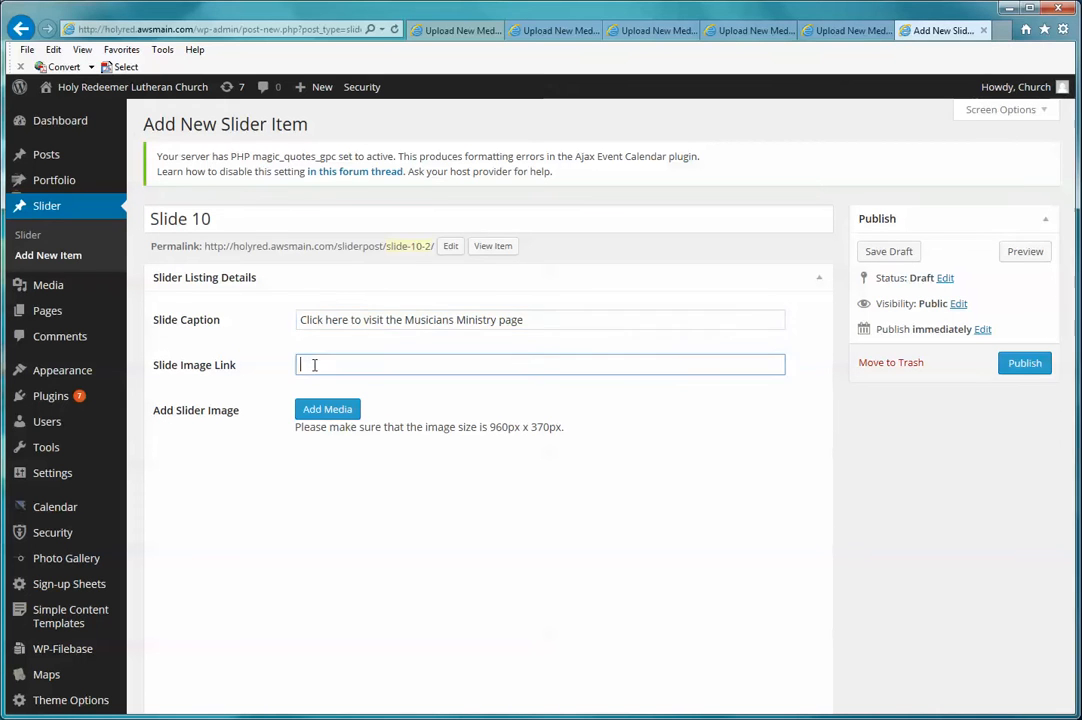
Insert musicians-slider-image from the media library at Full Size as the image of Slide 10.
left_click(343, 412)
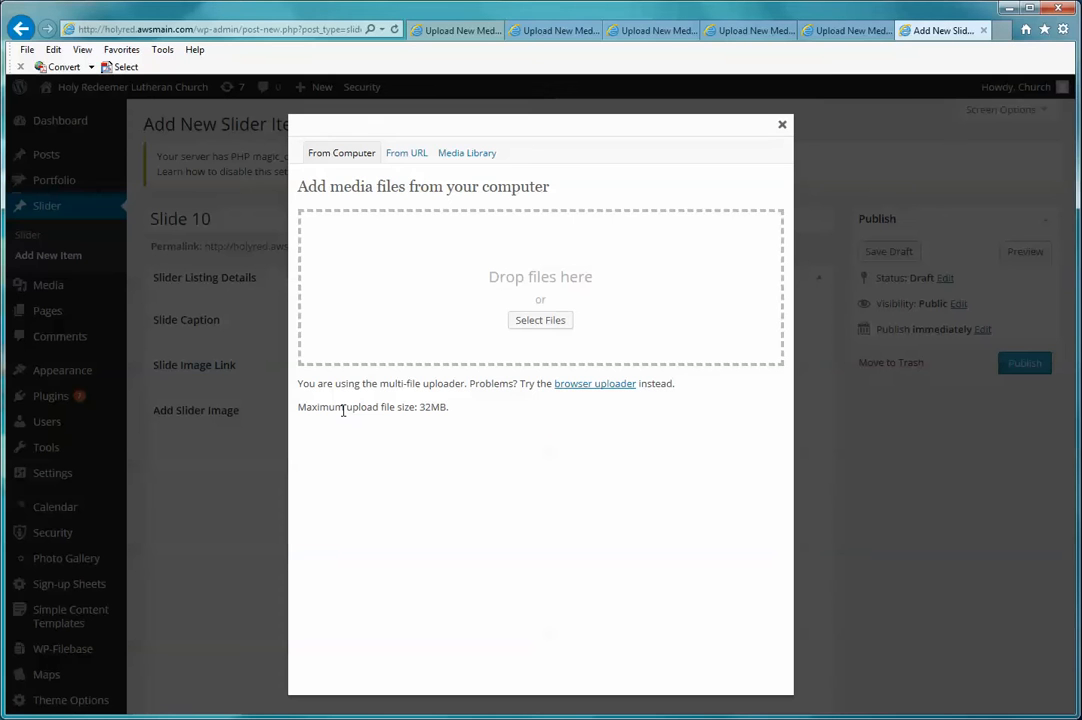
left_click(550, 322)
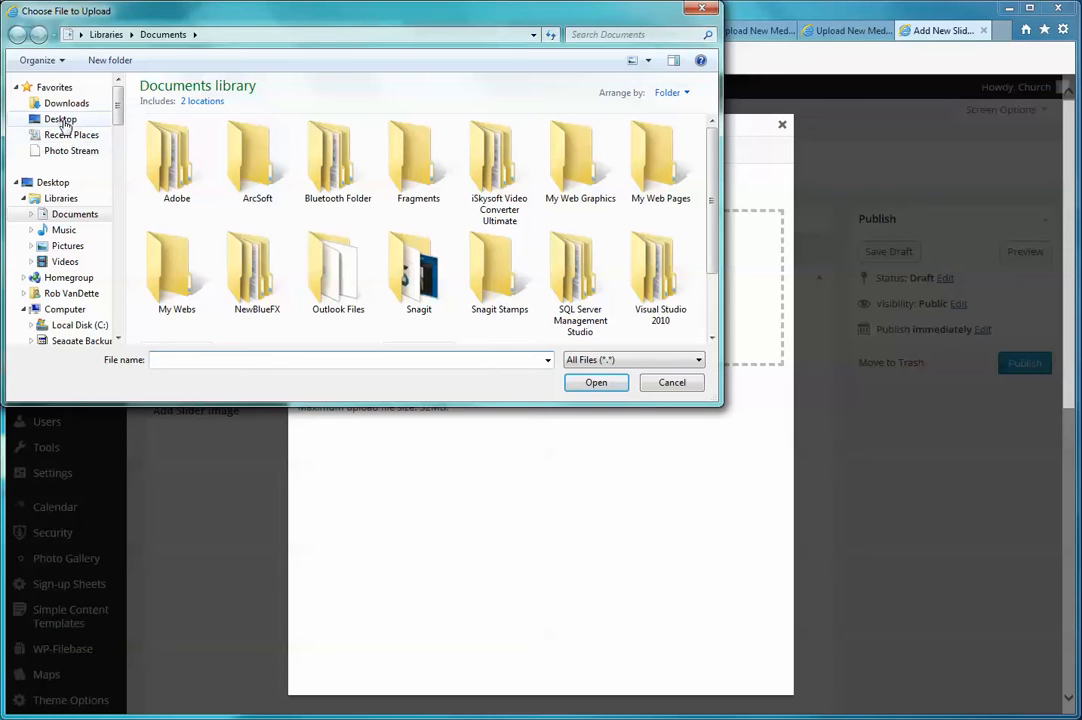
left_click(703, 10)
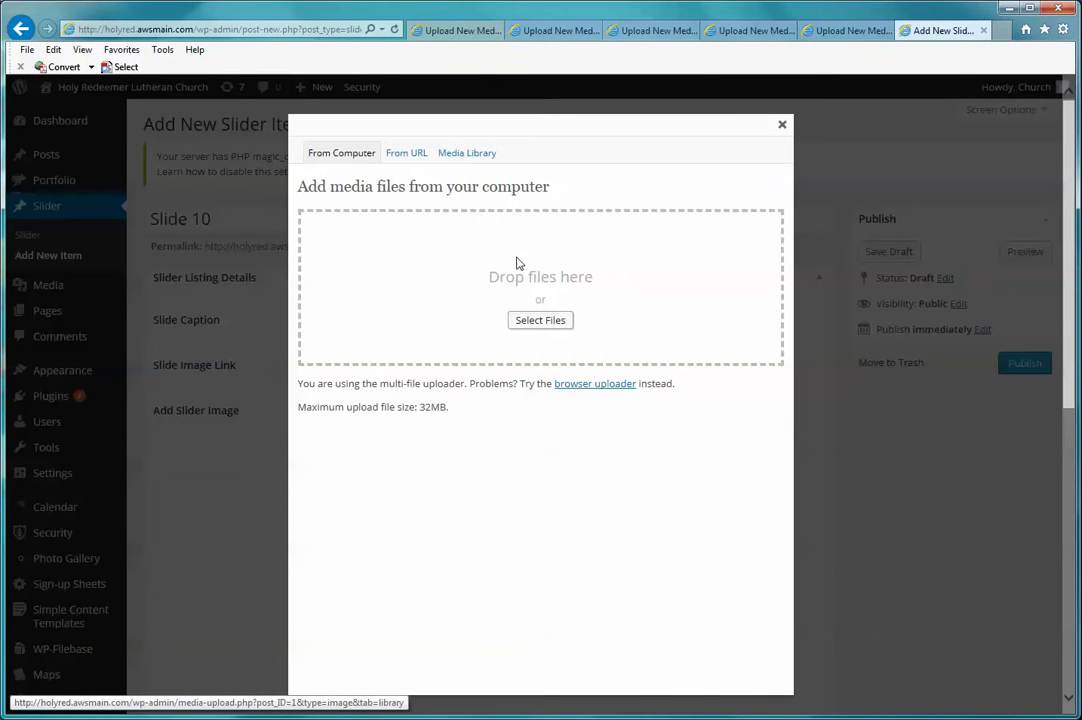
left_click(462, 161)
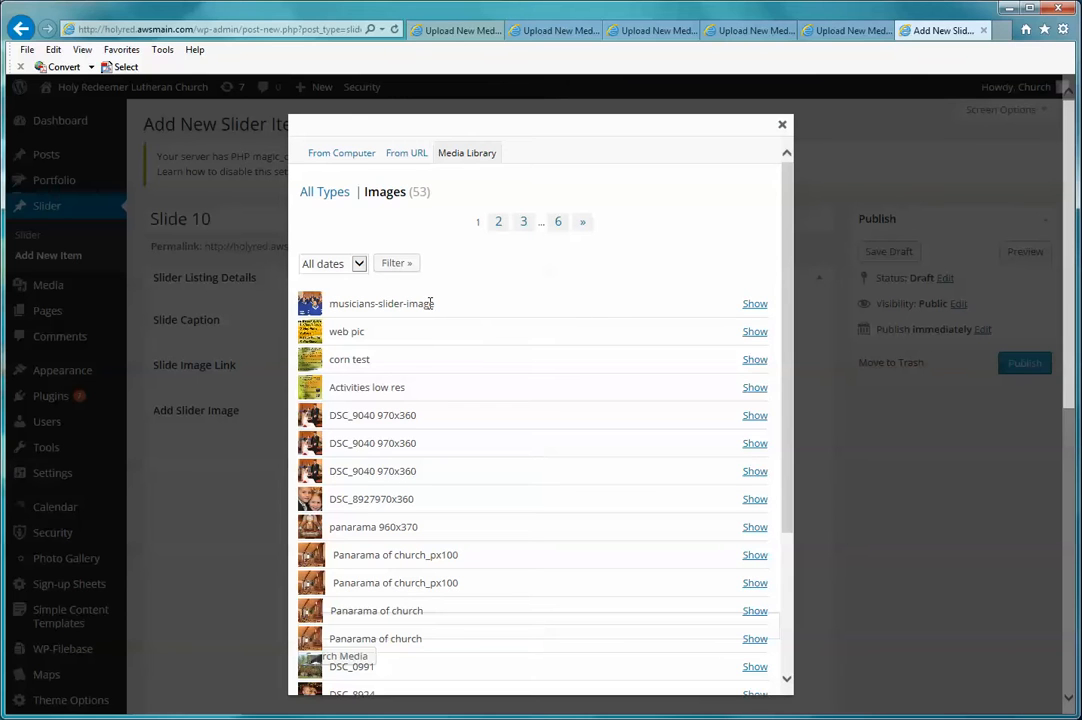
left_click(754, 305)
scroll(752, 308, "down", 3)
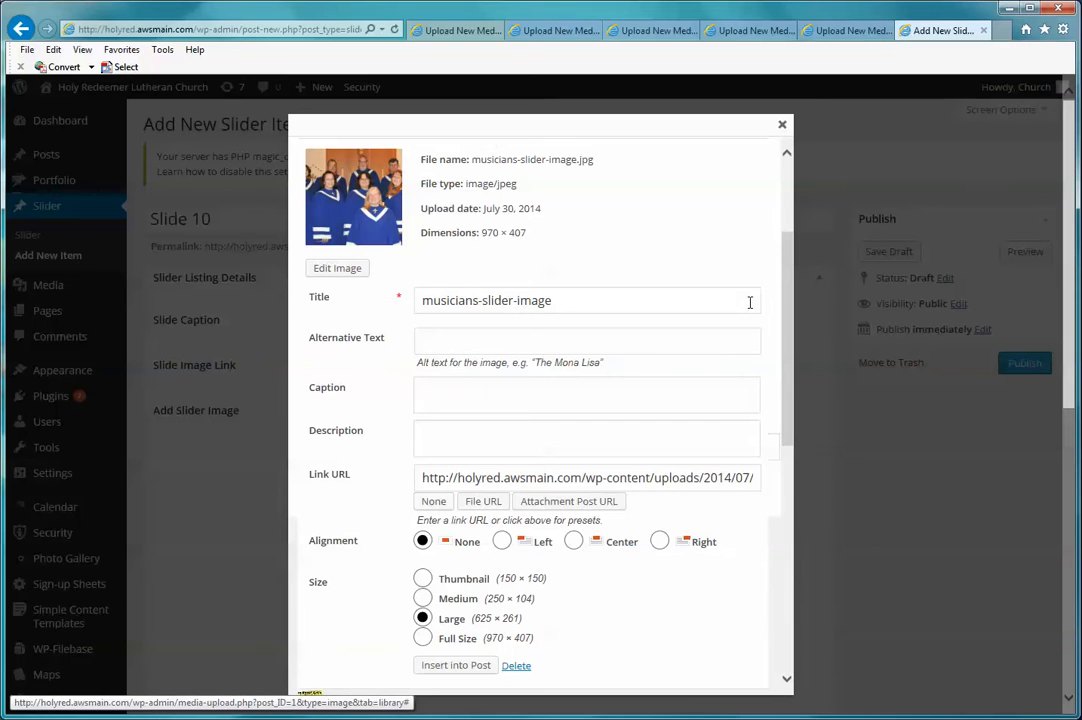
left_click(424, 639)
left_click_drag(788, 398, 796, 461)
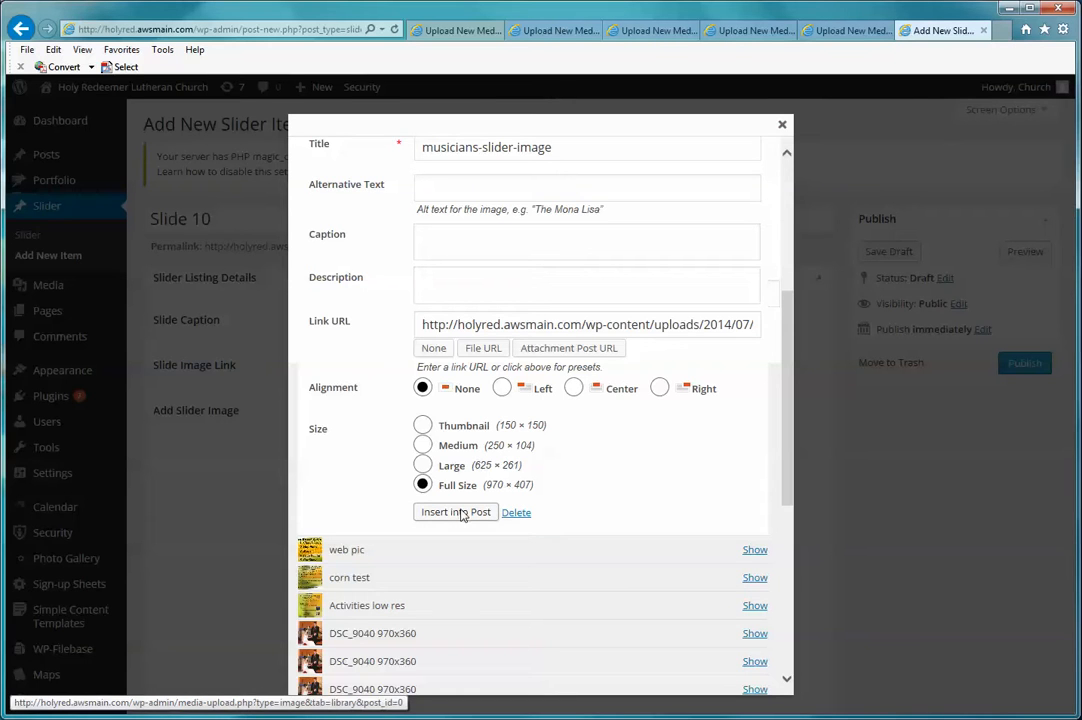
left_click(461, 513)
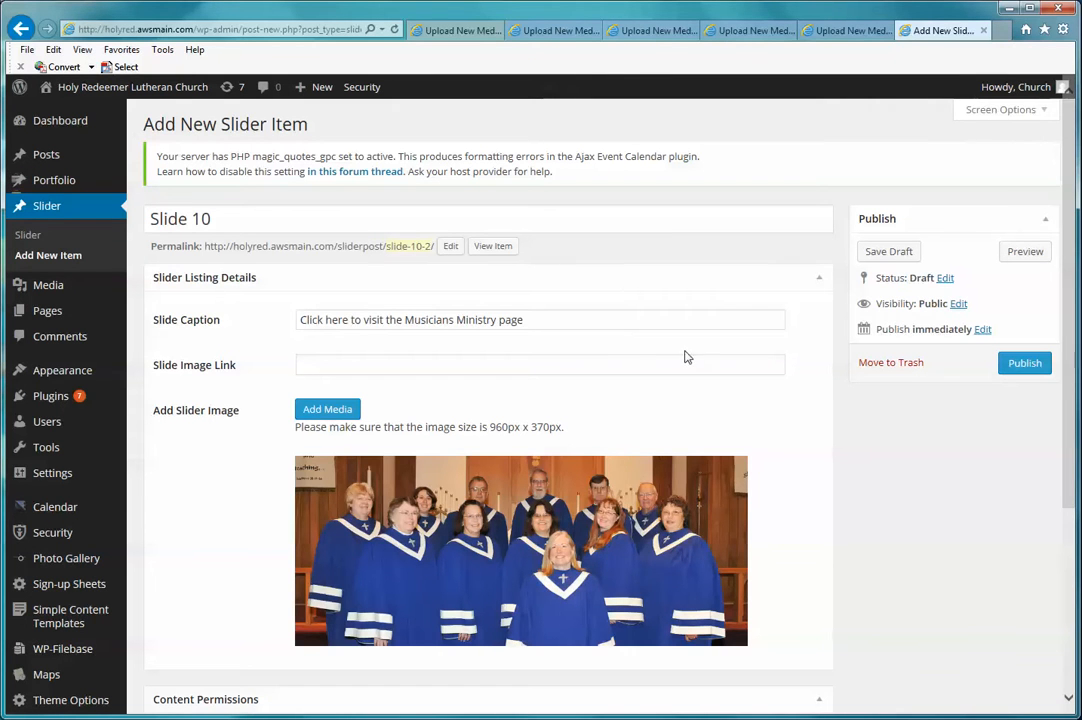
Publish the Slide 10 slider item.
scroll(688, 360, "down", 3)
scroll(690, 366, "up", 3)
left_click(1023, 363)
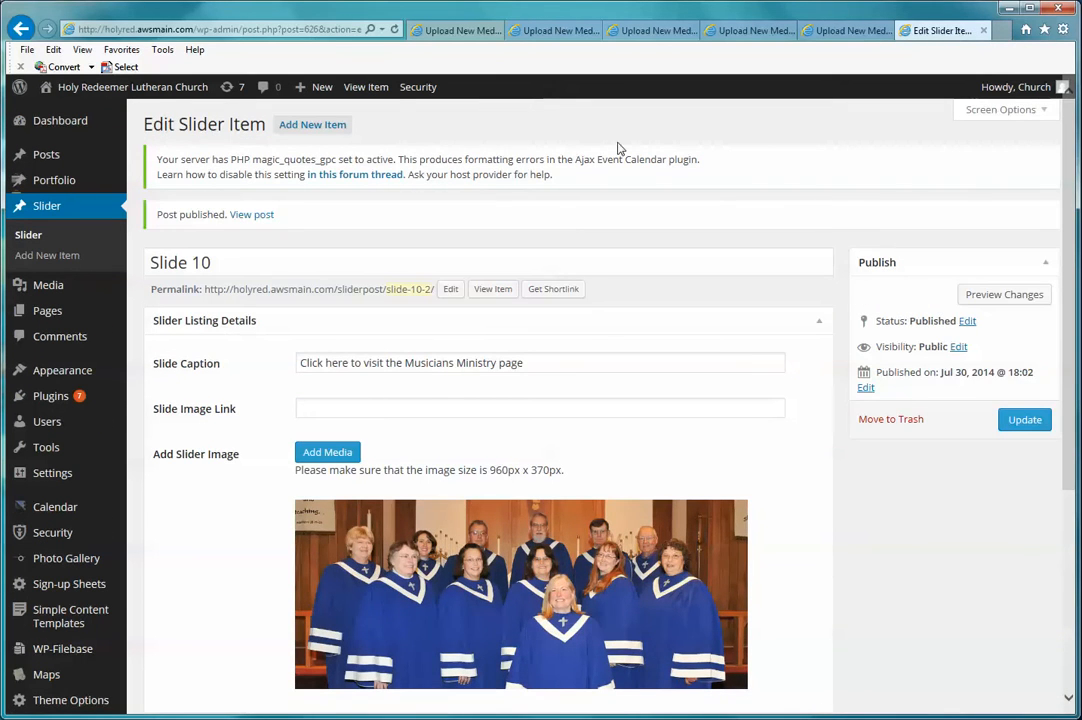
Visit the site's home page and bring up the new choir slide with its caption in the slider.
left_click(146, 88)
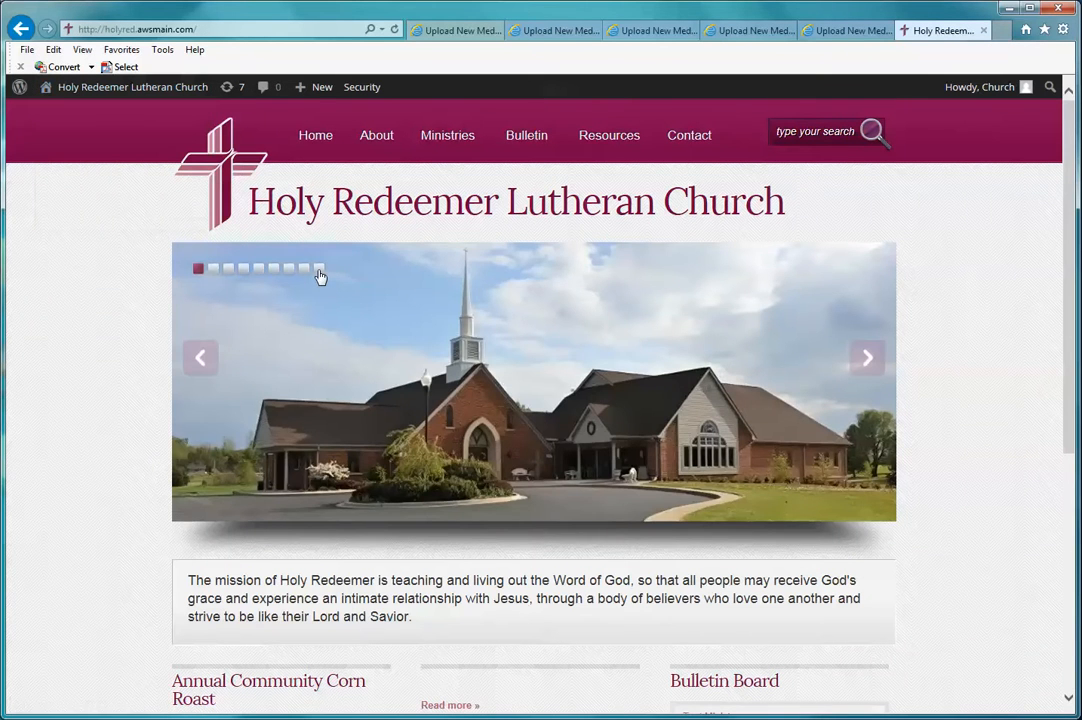
left_click(318, 270)
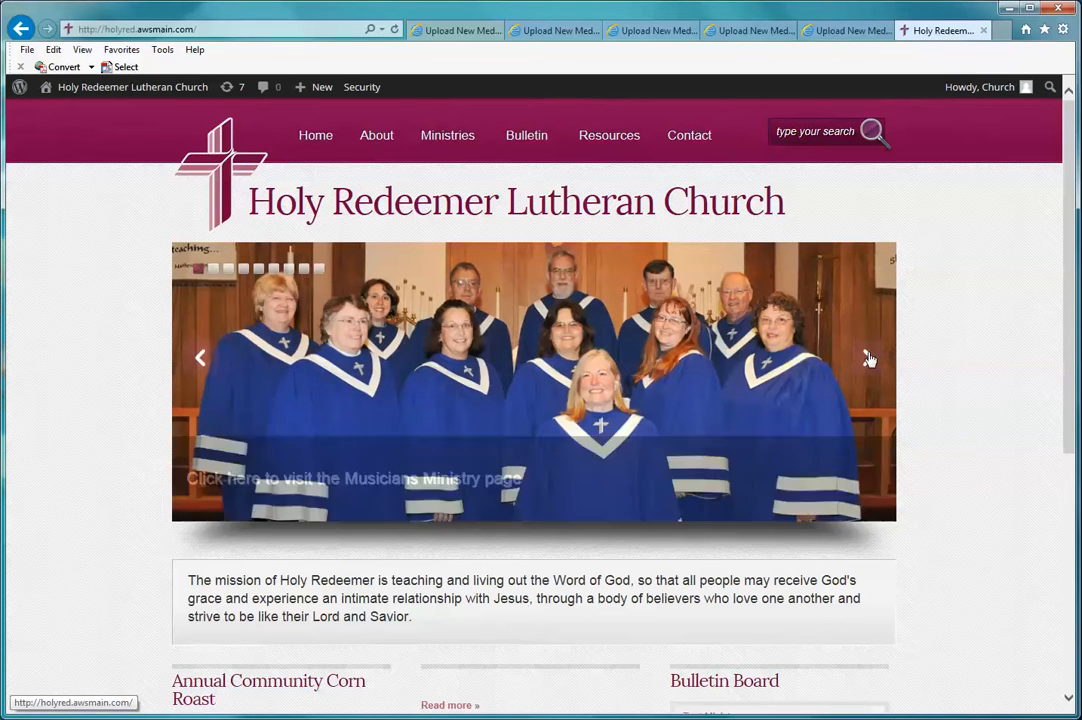
left_click(200, 362)
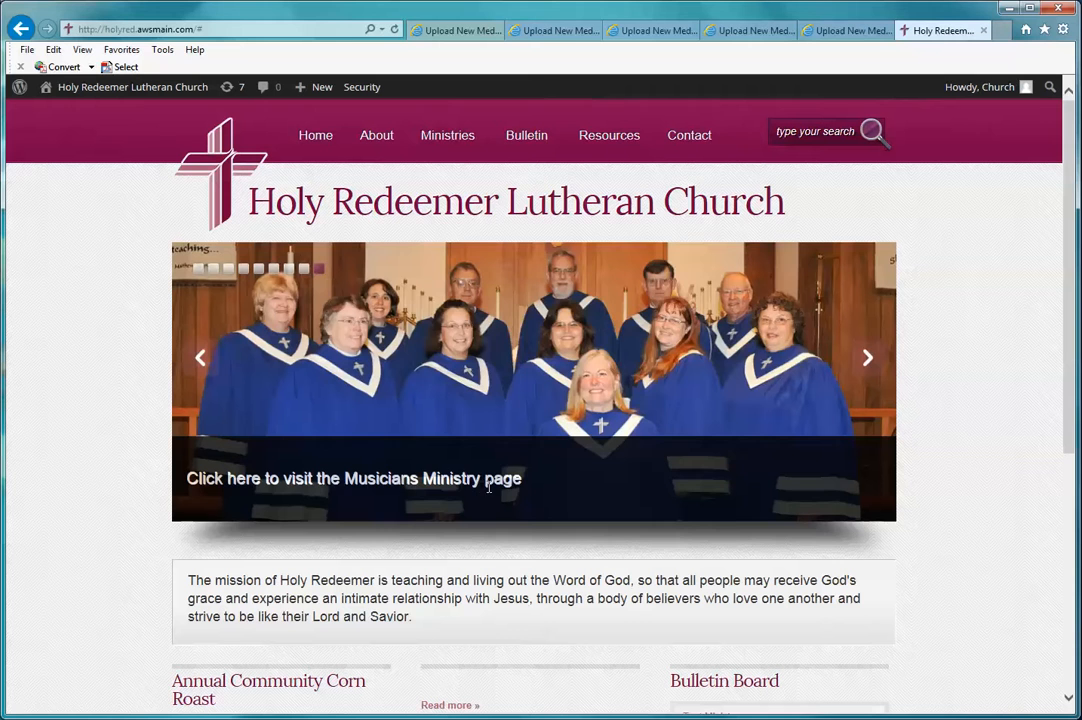
Go to the Musicians page under Ministries on the site and copy its web address.
mouse_move(447, 145)
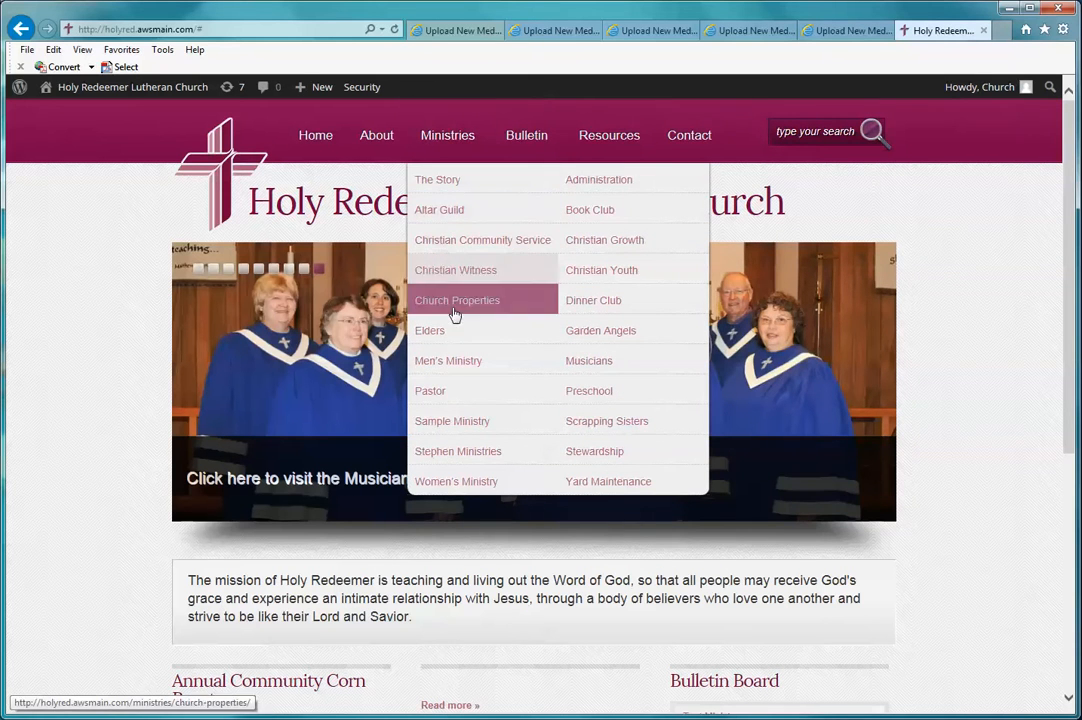
left_click(583, 363)
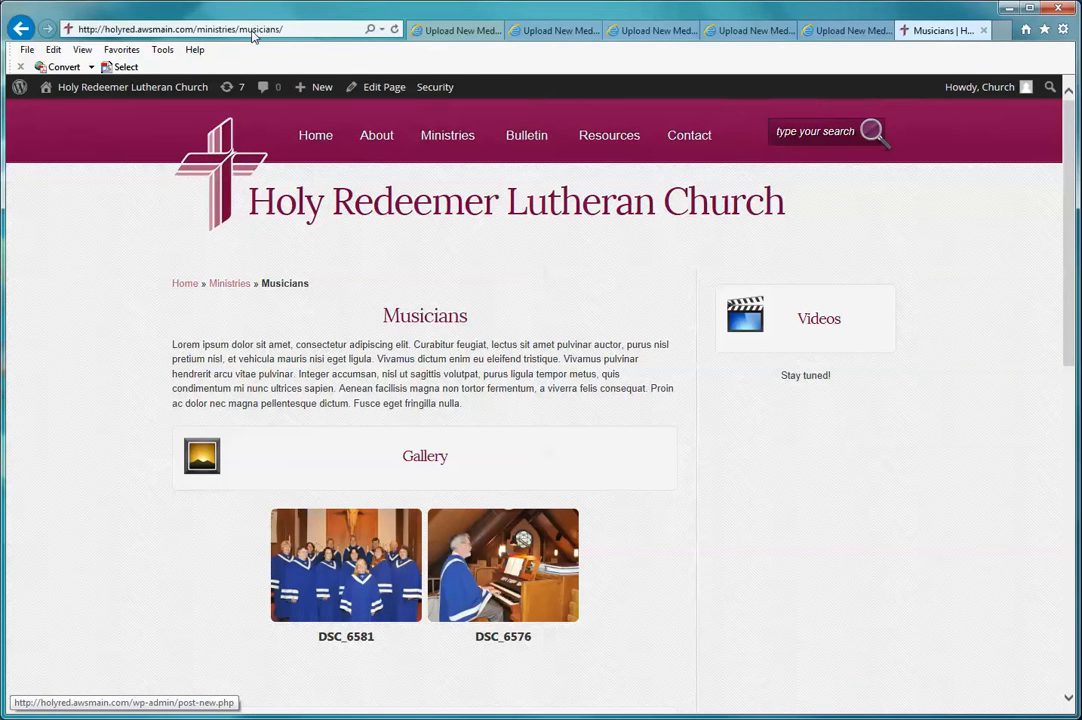
left_click(289, 29)
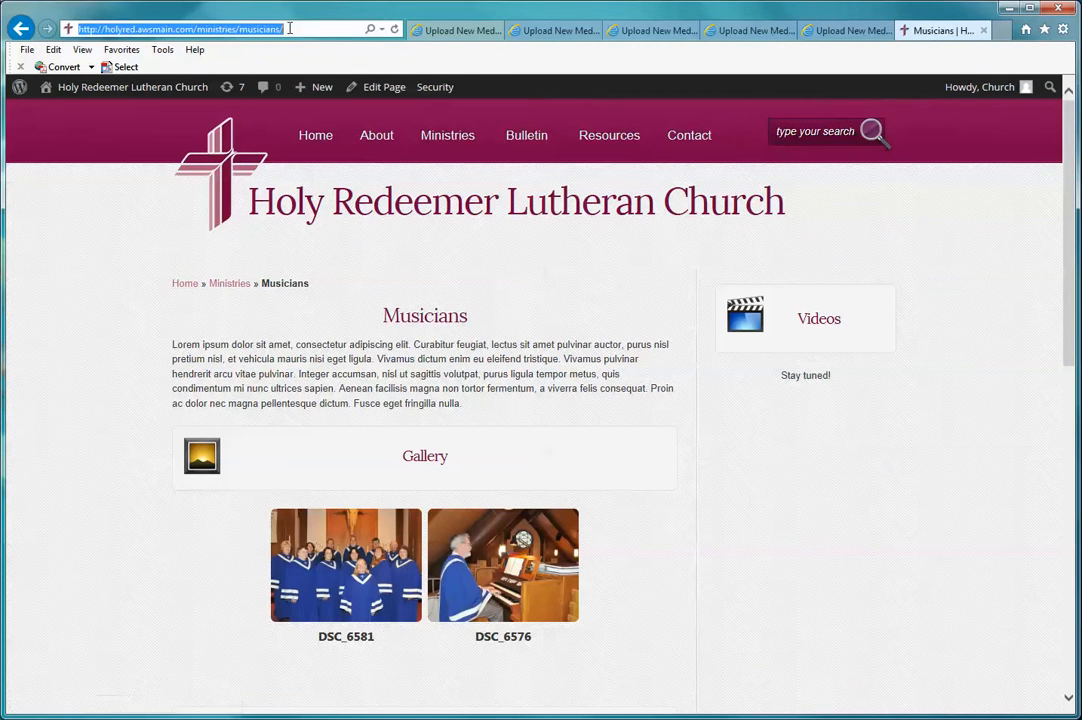
right_click(267, 31)
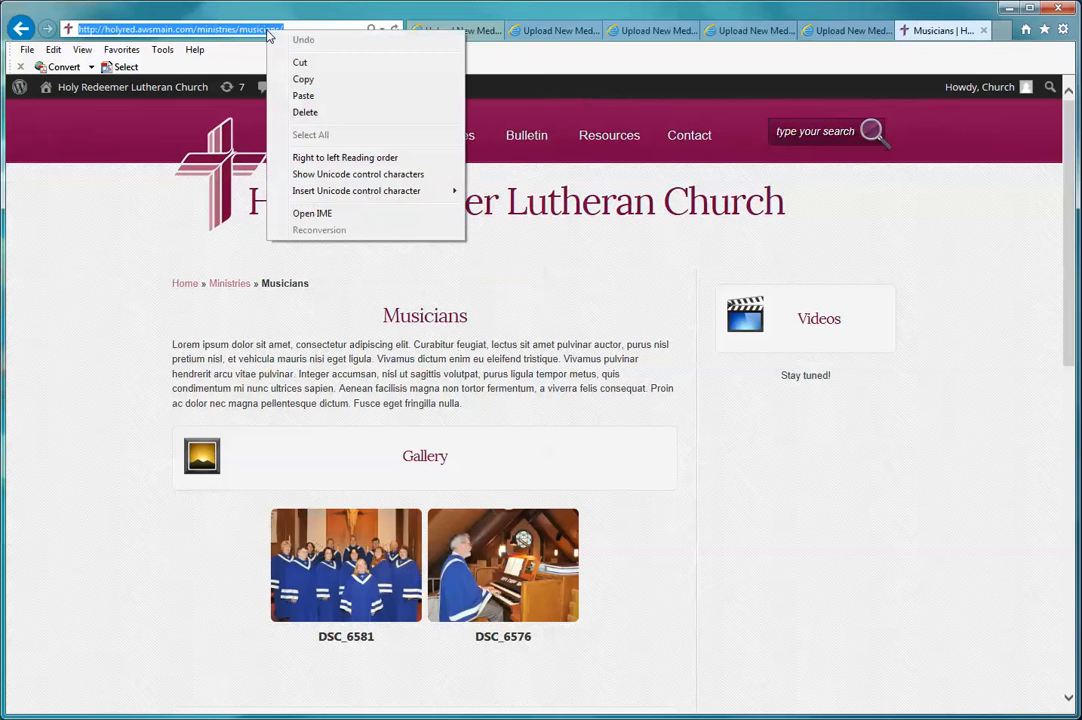
left_click(302, 80)
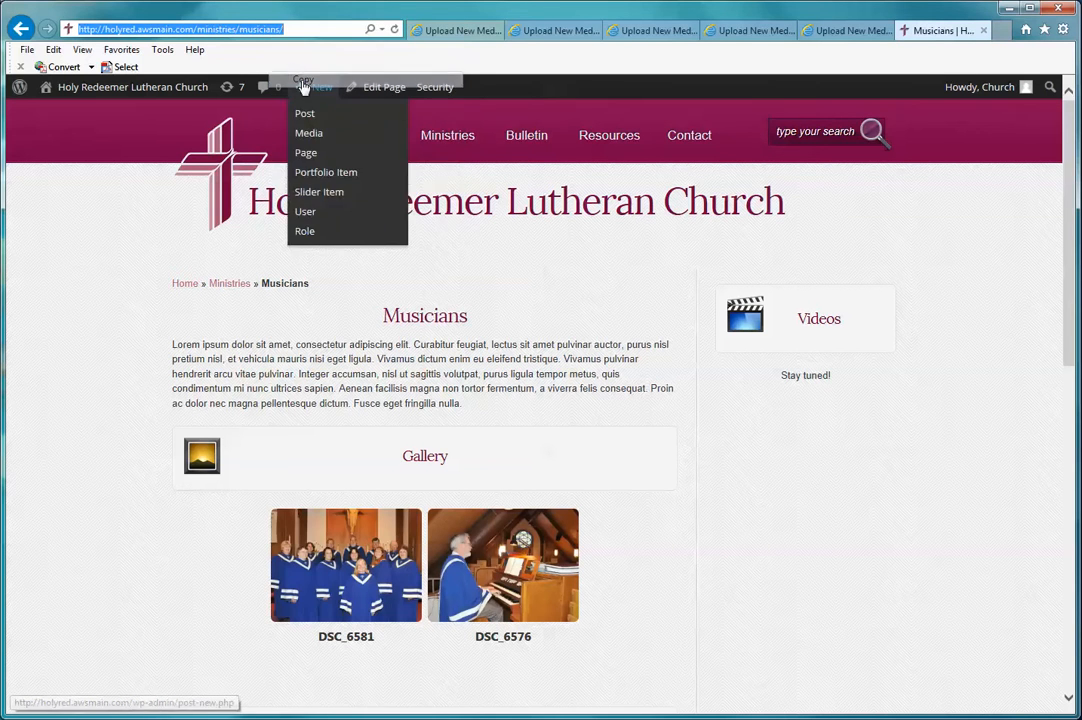
left_click(185, 93)
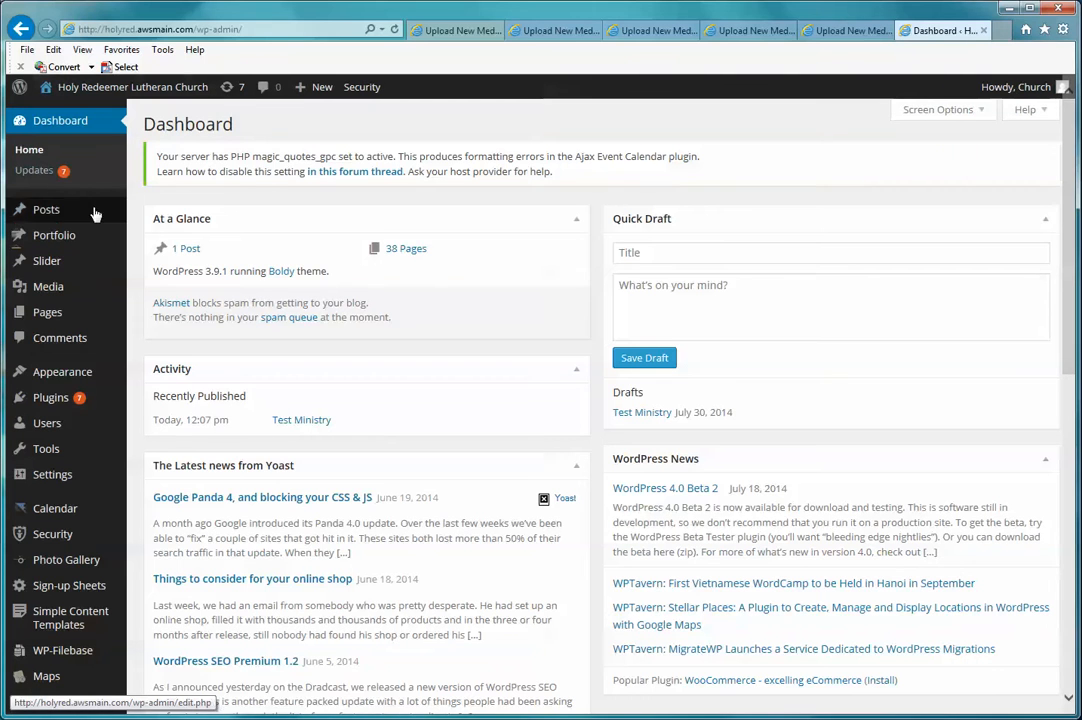
left_click(46, 263)
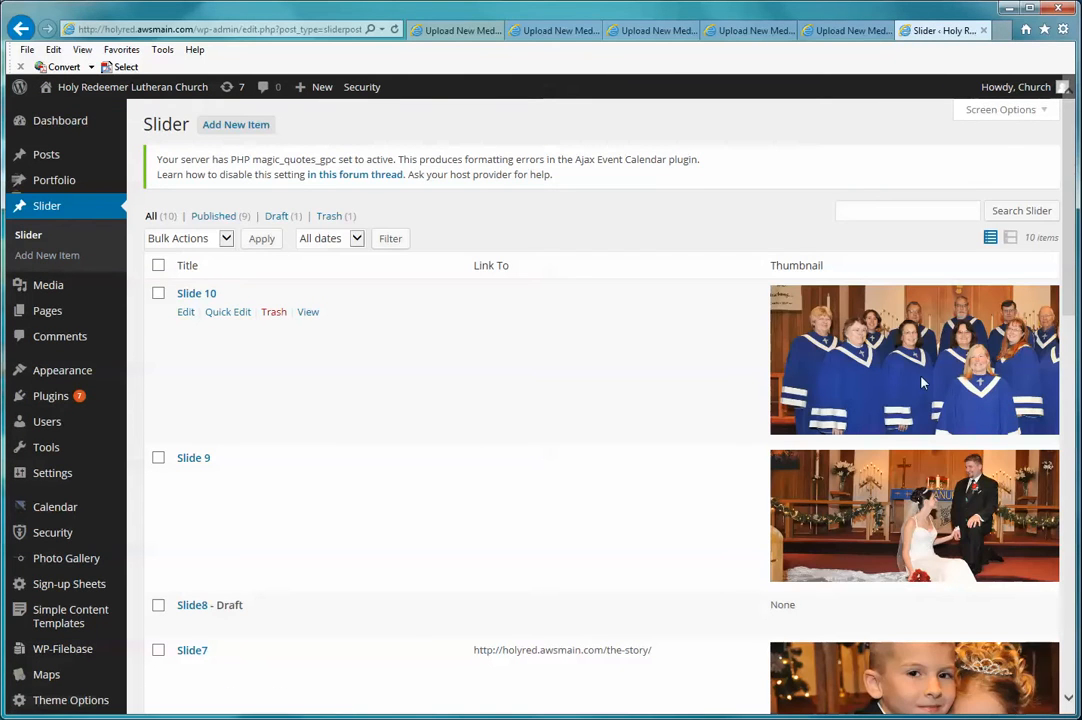
left_click(185, 314)
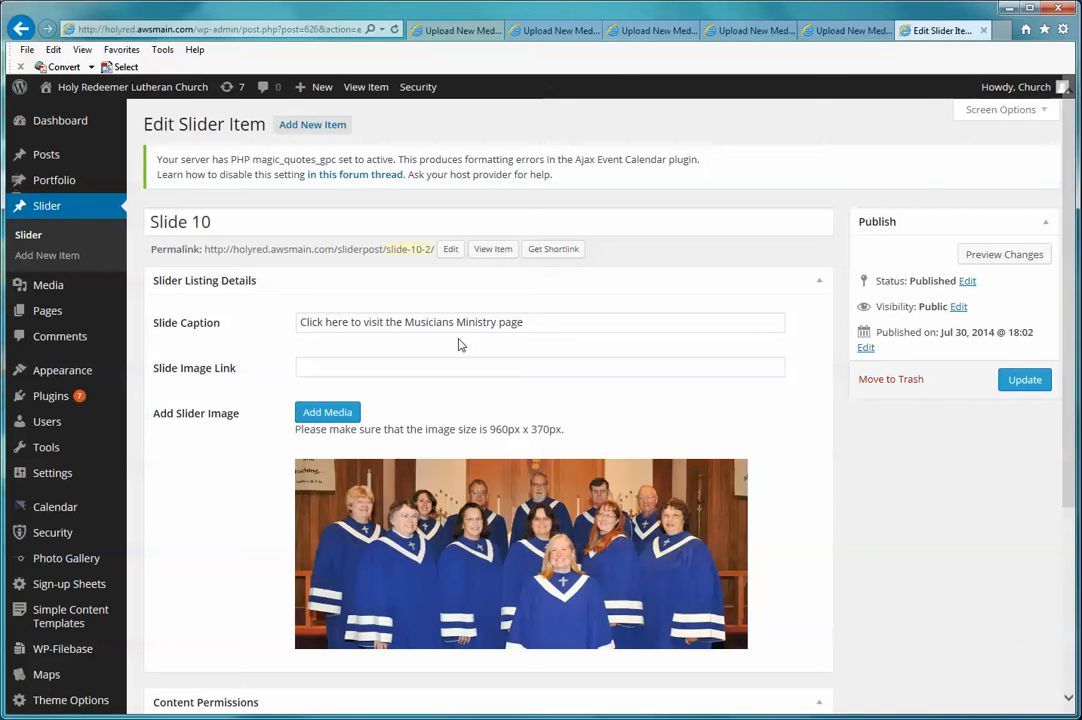
left_click(375, 368)
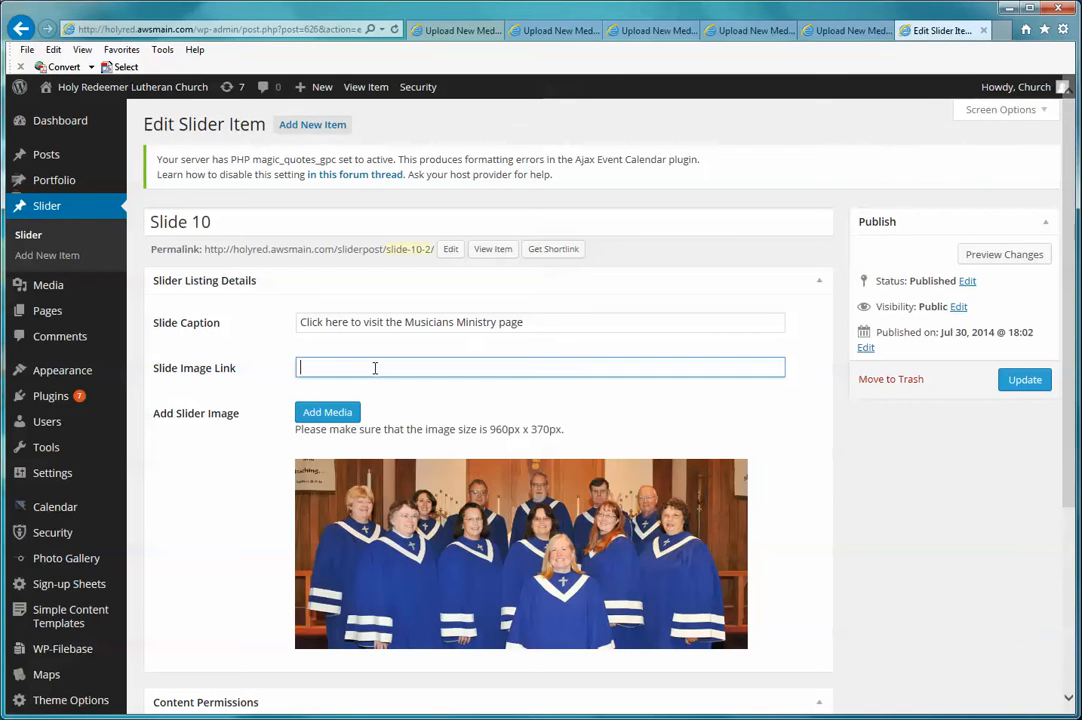
right_click(375, 368)
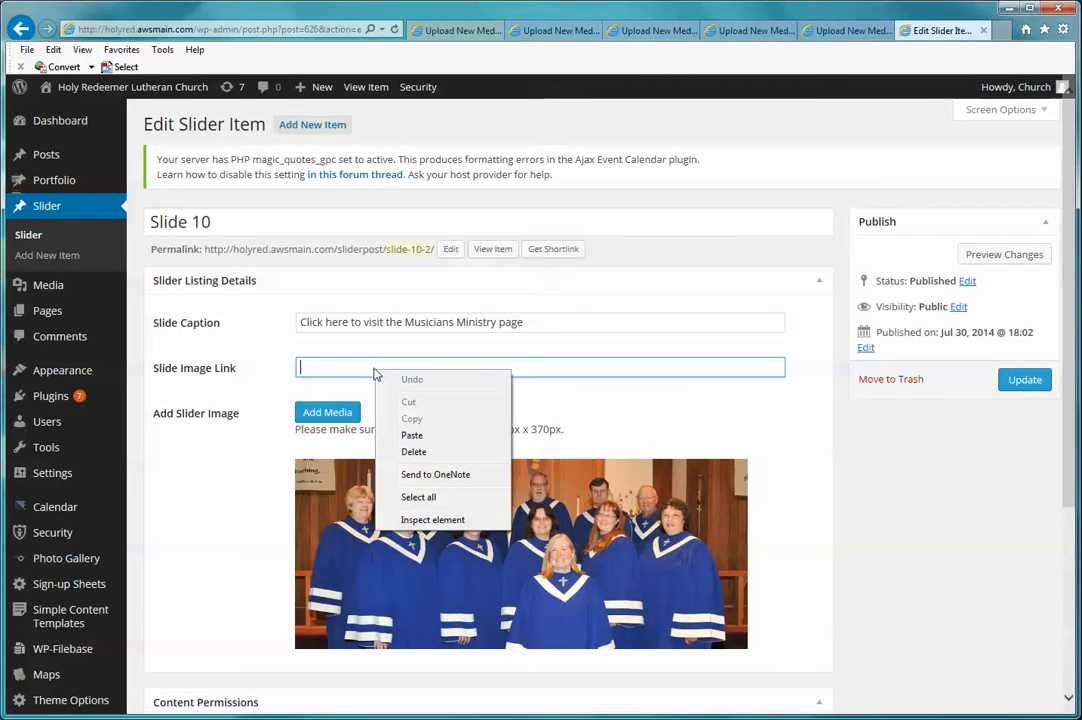
left_click(412, 435)
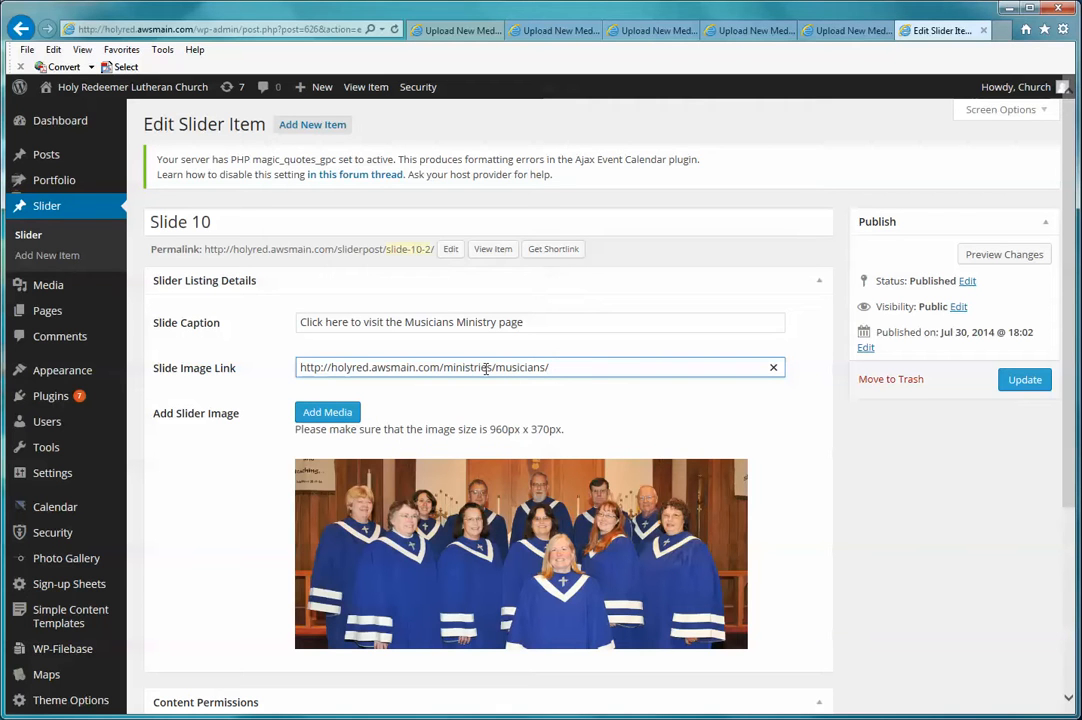
left_click(1025, 382)
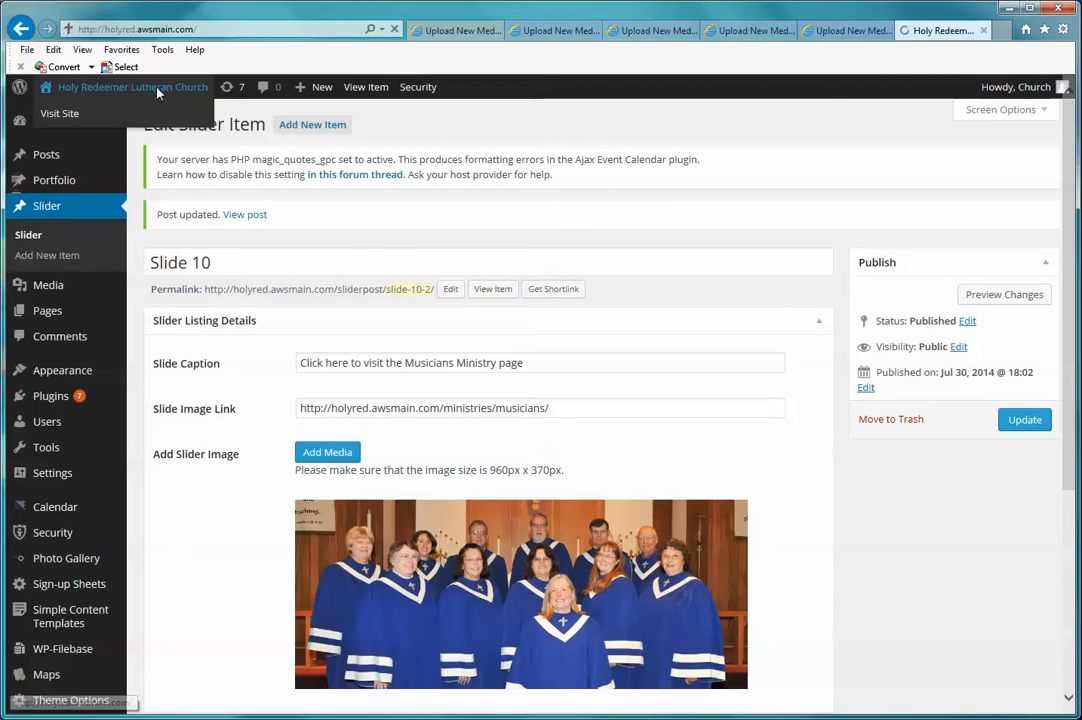
Test the choir slide's link by following it from the home page slider.
left_click(132, 84)
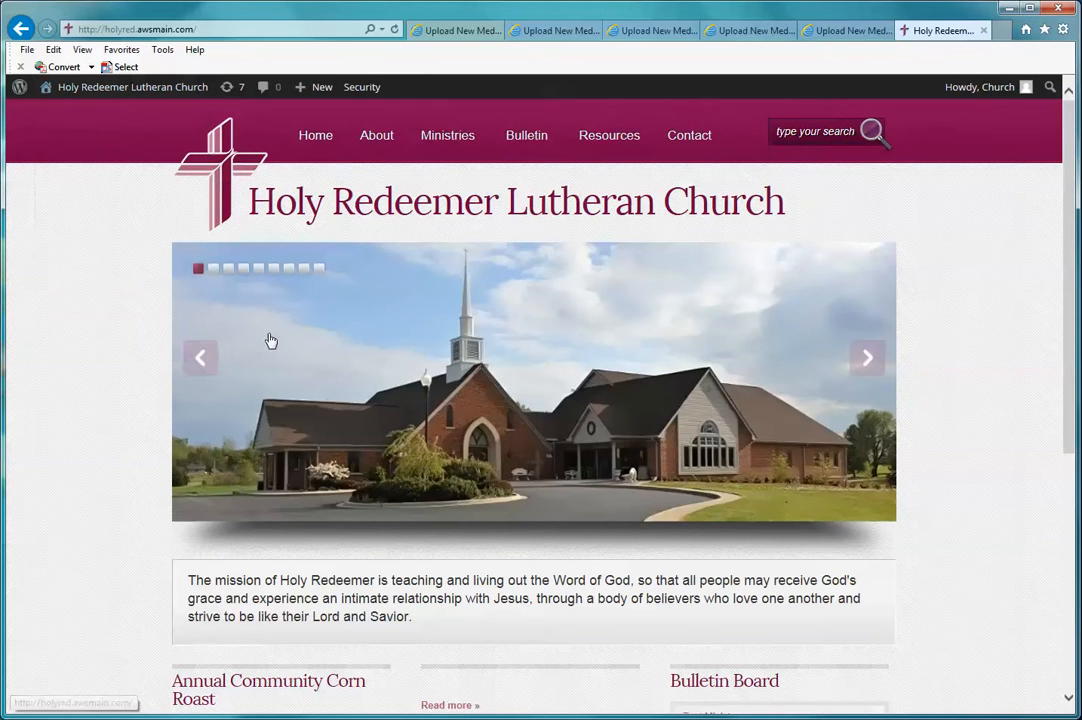
left_click(200, 357)
left_click(440, 345)
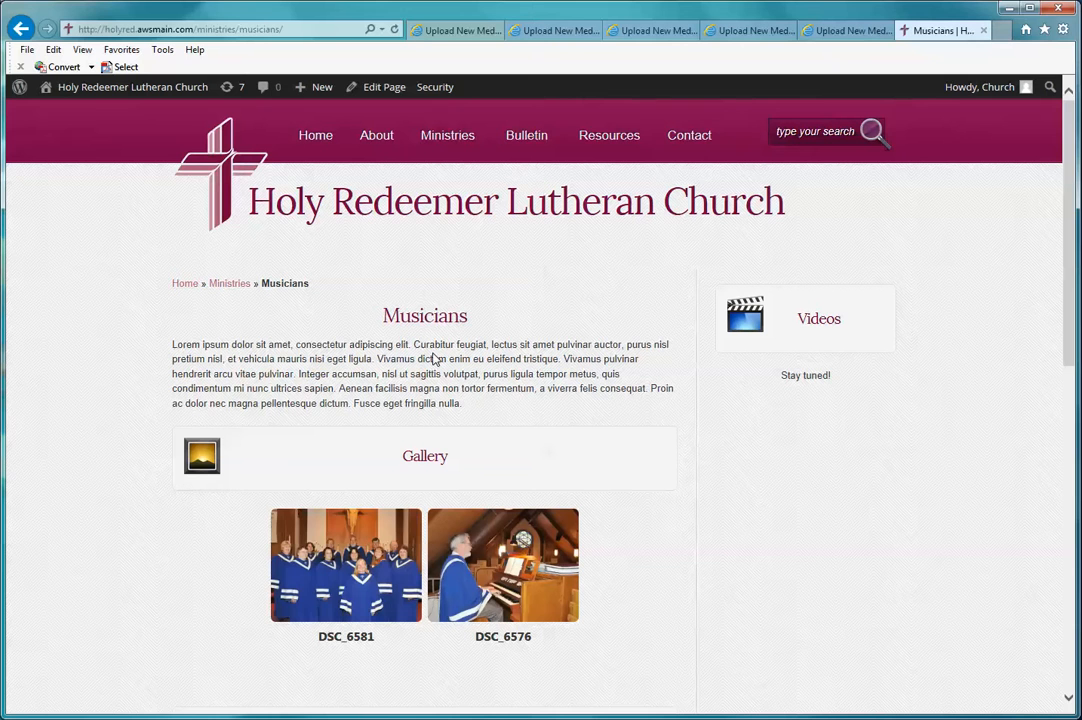
Return to the home page and examine the mission statement below the slider.
left_click(410, 185)
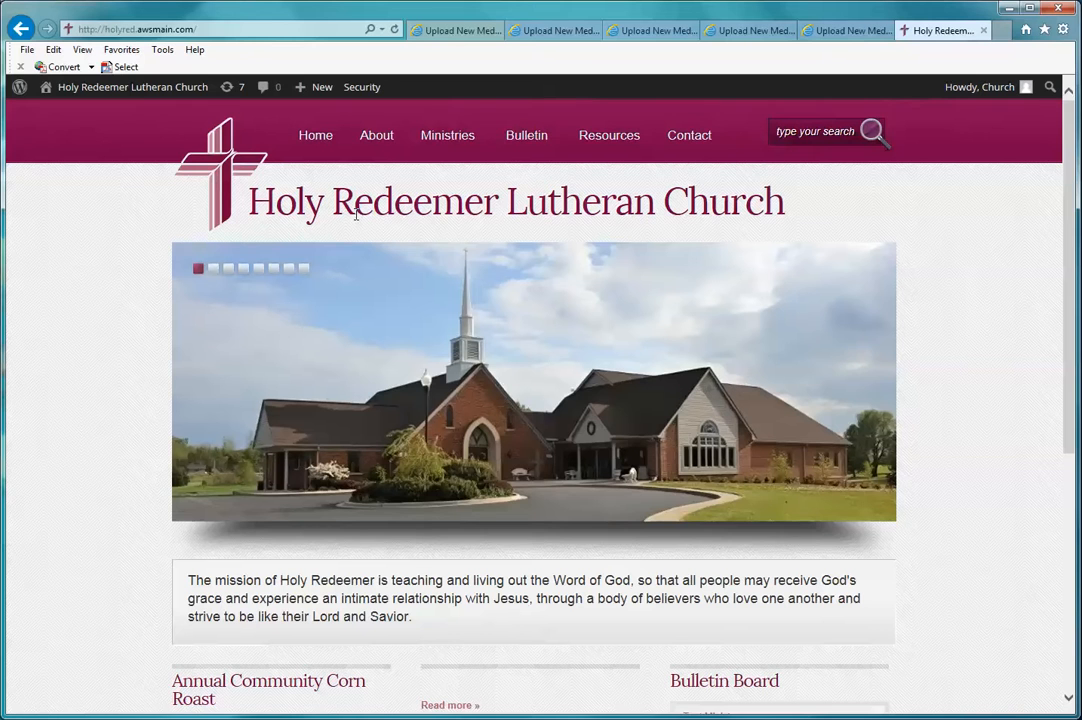
scroll(353, 261, "down", 2)
left_click_drag(417, 529, 190, 487)
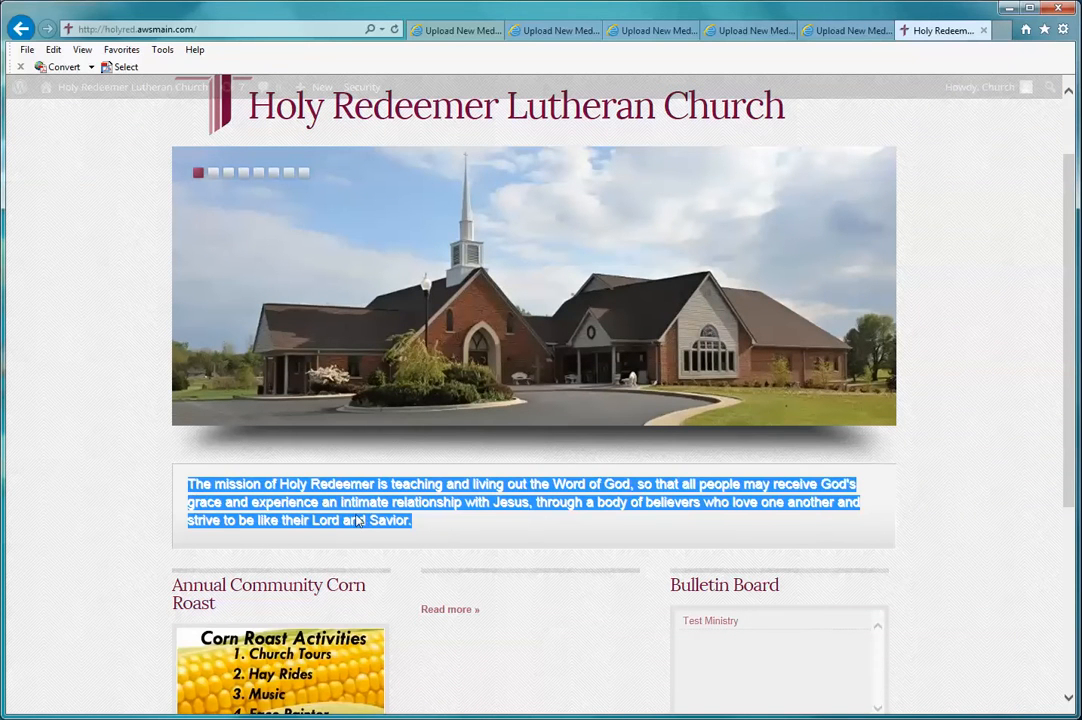
left_click(435, 523)
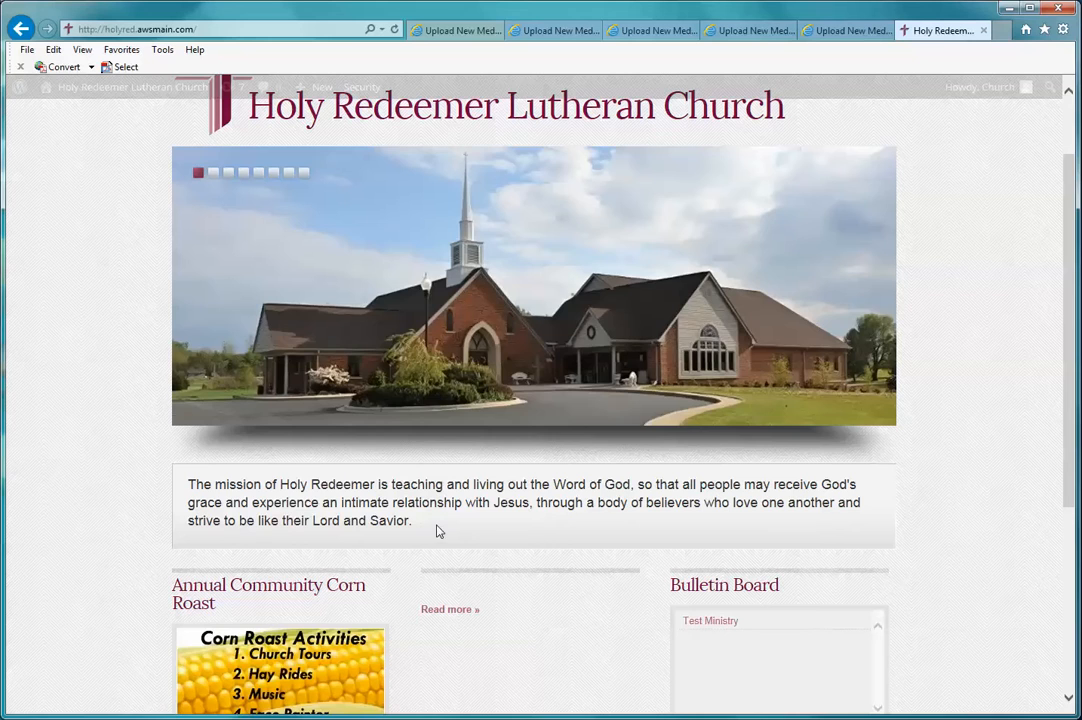
scroll(440, 528, "up", 2)
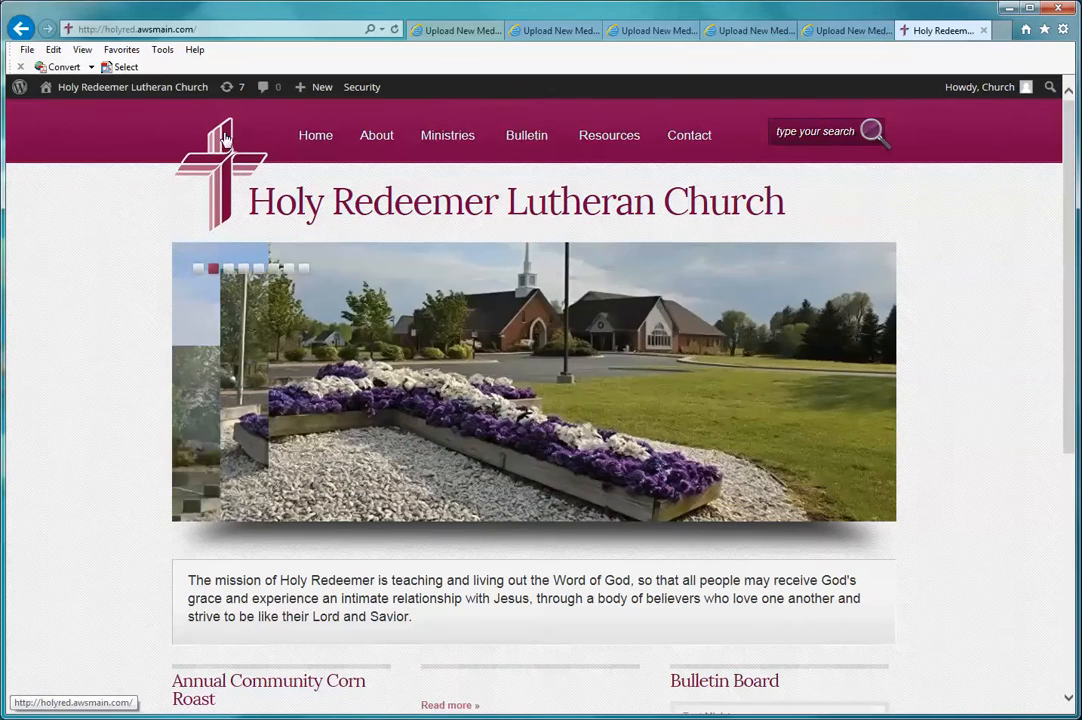
Return to the site's dashboard and show the Homepage section of the Theme Options.
left_click(185, 97)
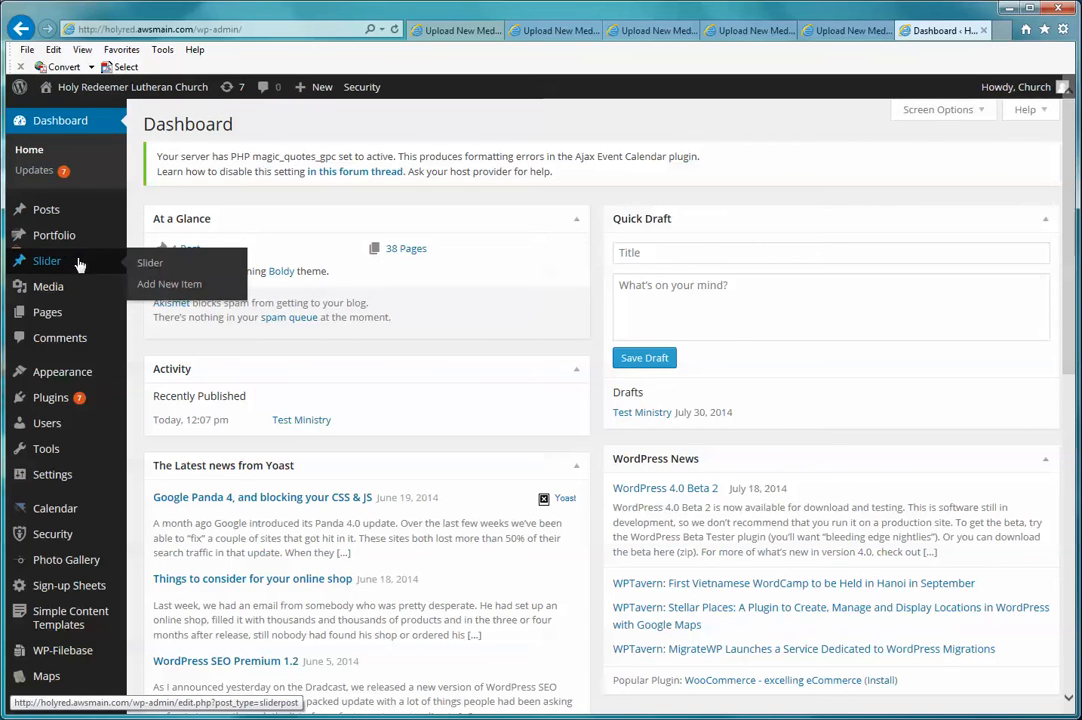
scroll(75, 395, "down", 2)
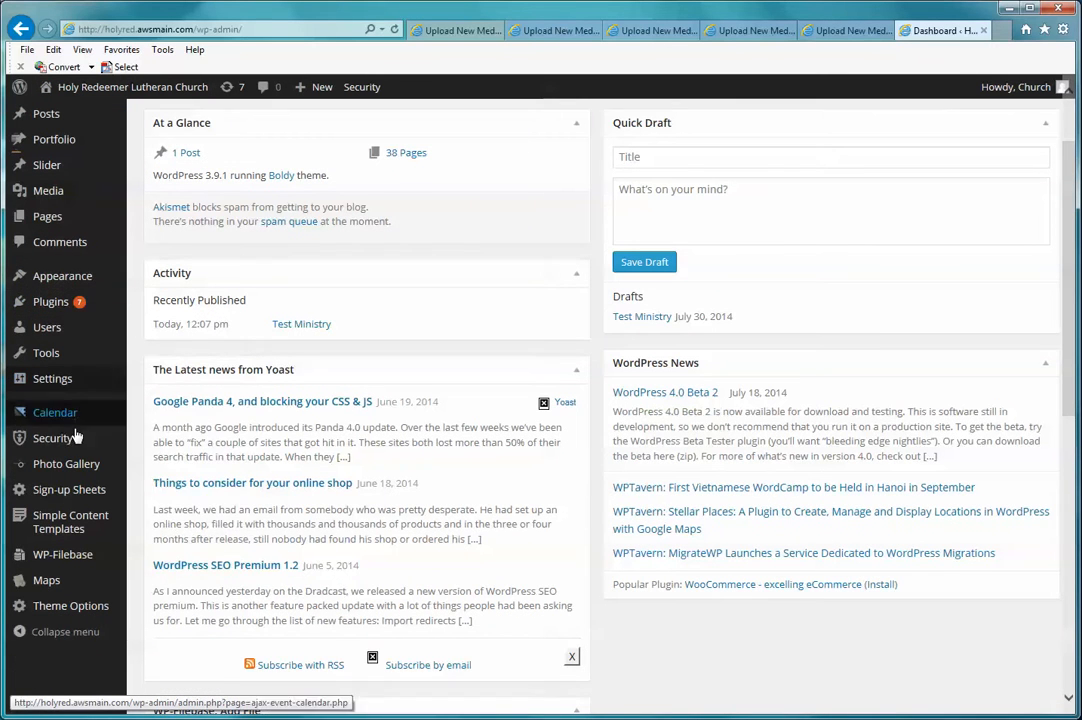
mouse_move(75, 442)
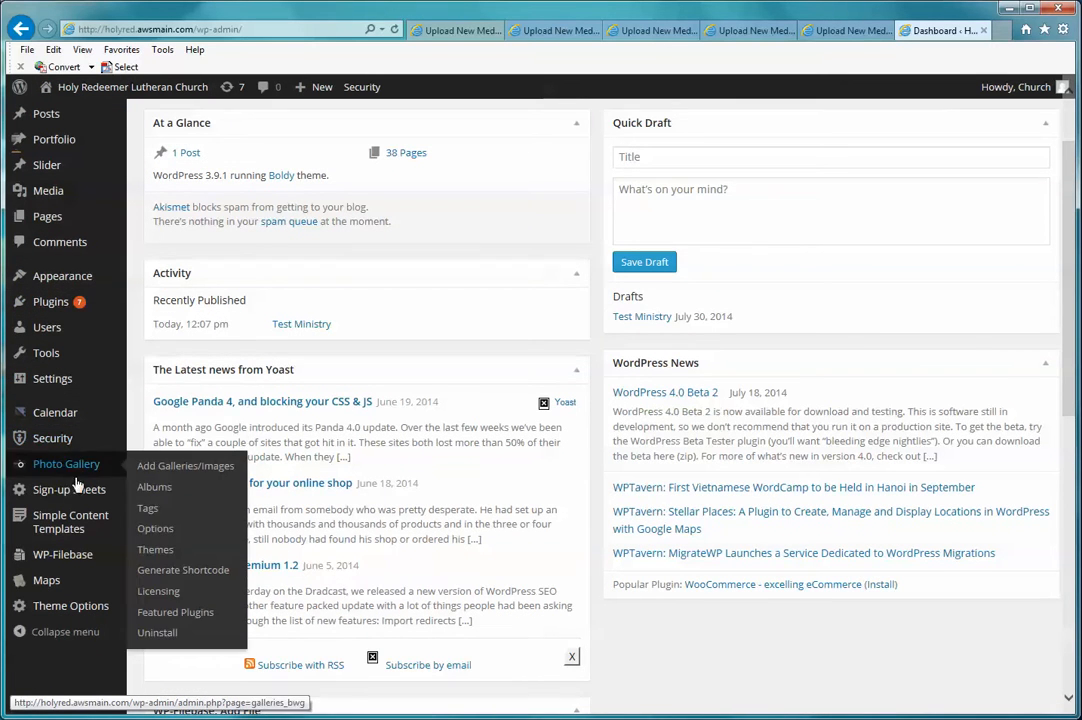
mouse_move(77, 527)
left_click(75, 608)
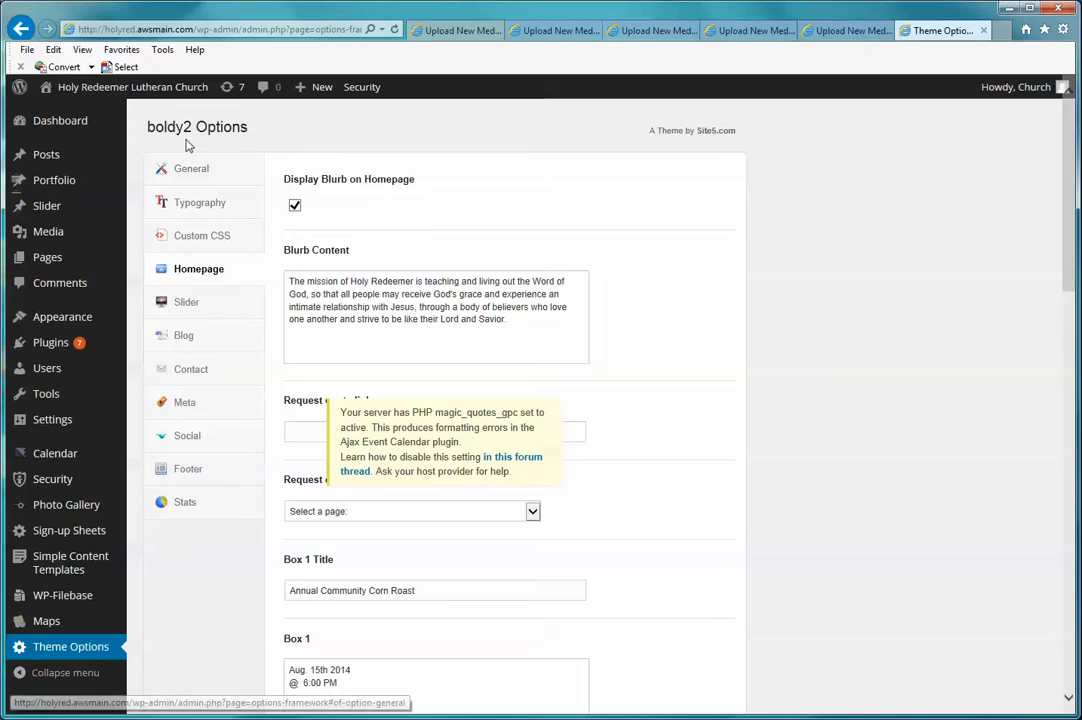
left_click(191, 270)
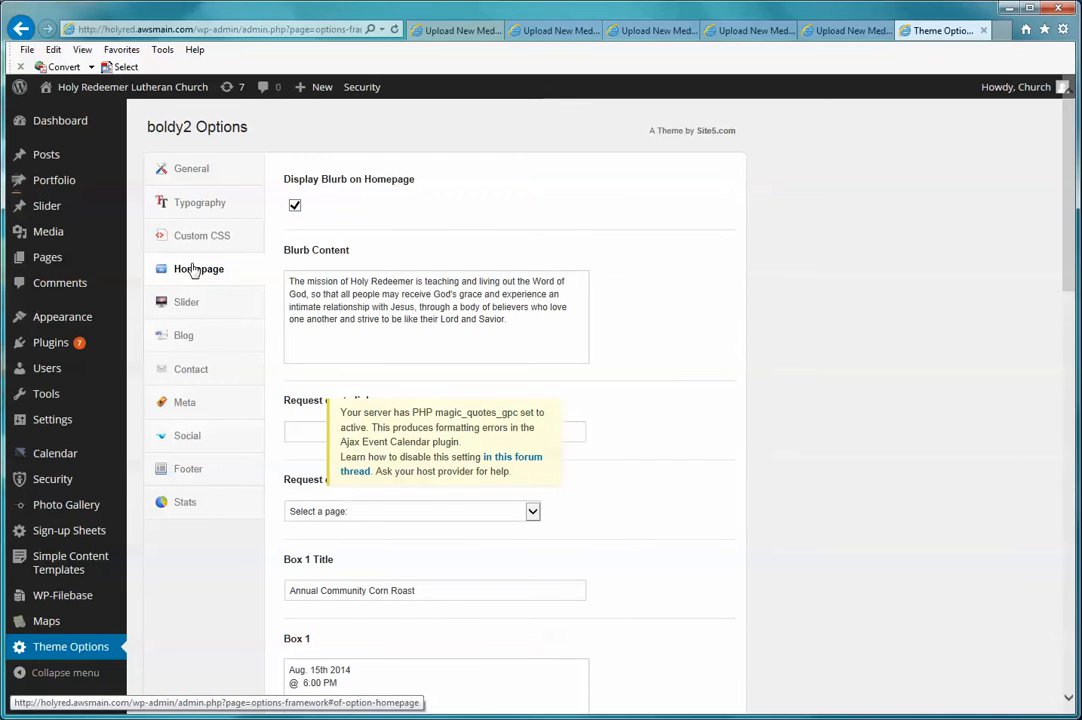
Select the whole mission statement in the homepage's Blurb Content.
left_click_drag(352, 249, 292, 254)
left_click(292, 254)
left_click_drag(508, 320, 288, 281)
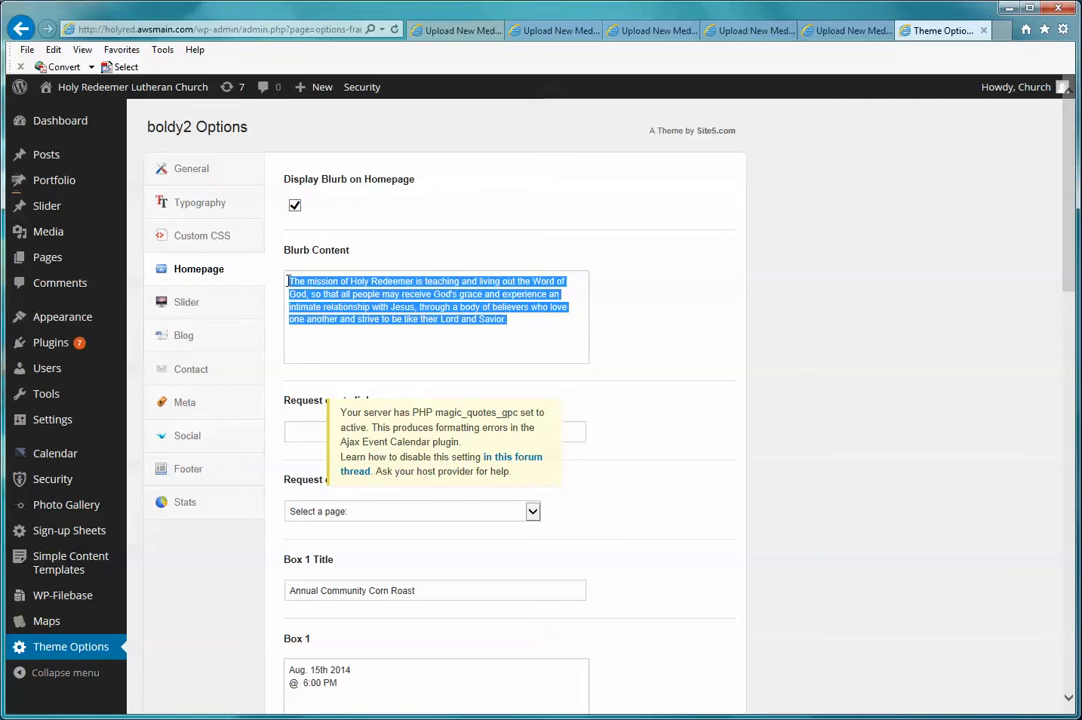
Reselect the mission statement in Blurb Content and save the Homepage theme options.
left_click(510, 321)
left_click_drag(510, 321, 291, 277)
scroll(601, 425, "down", 10)
scroll(601, 425, "down", 3)
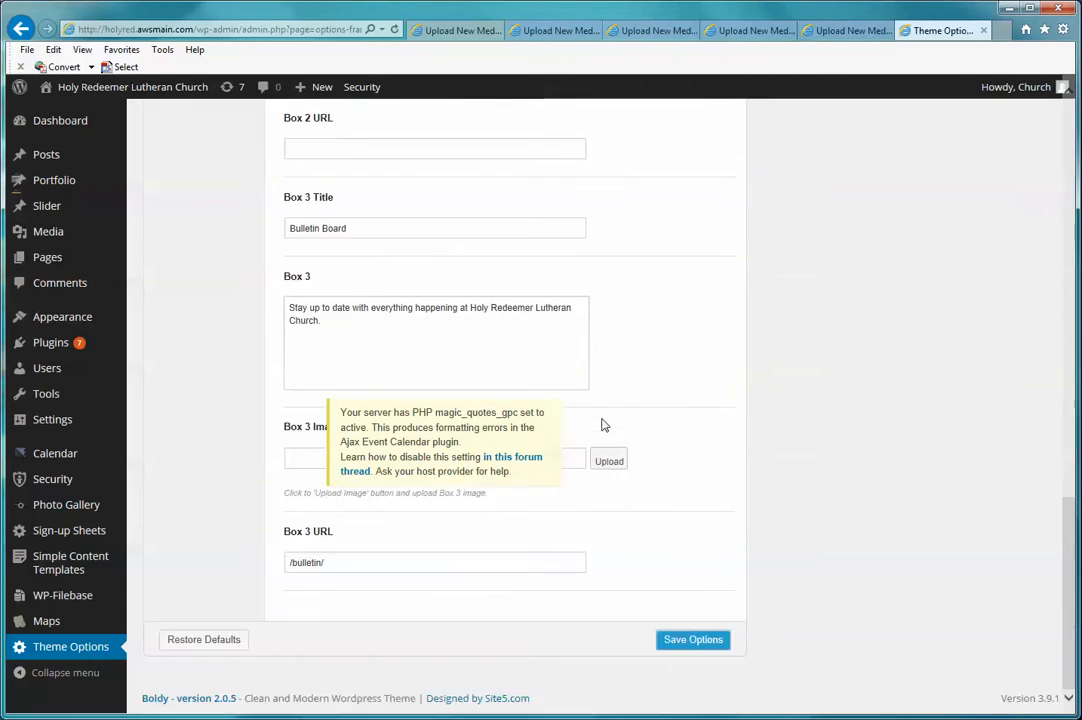
left_click(687, 650)
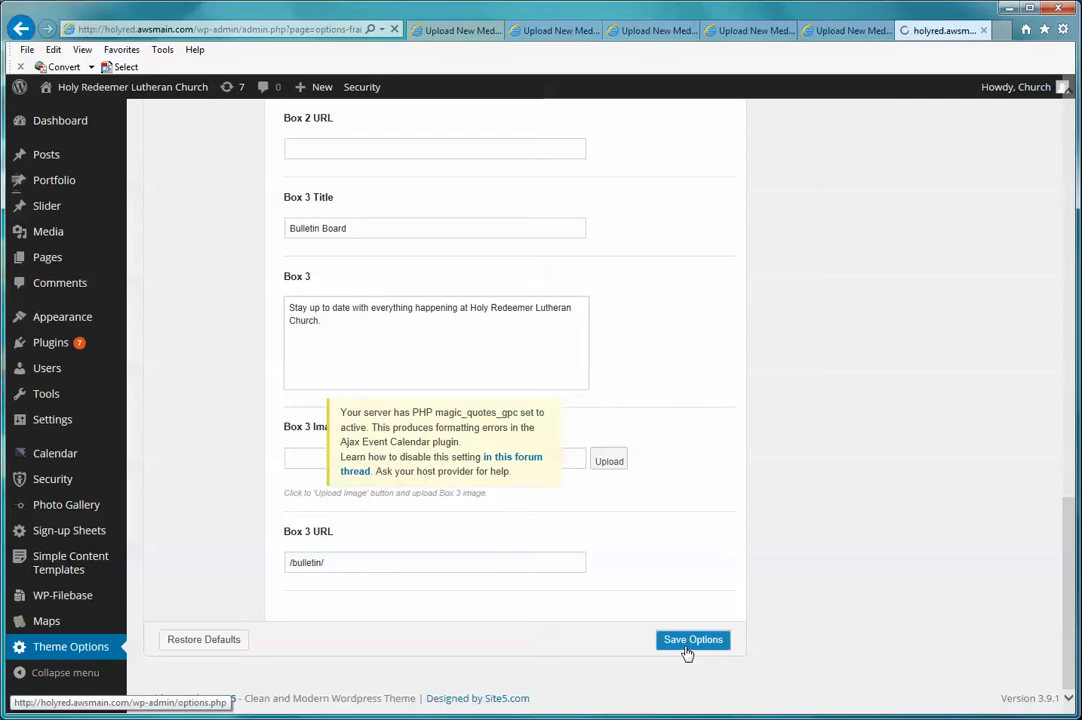
Open the site's home page and check the mission statement below the slider.
mouse_move(119, 91)
left_click(86, 89)
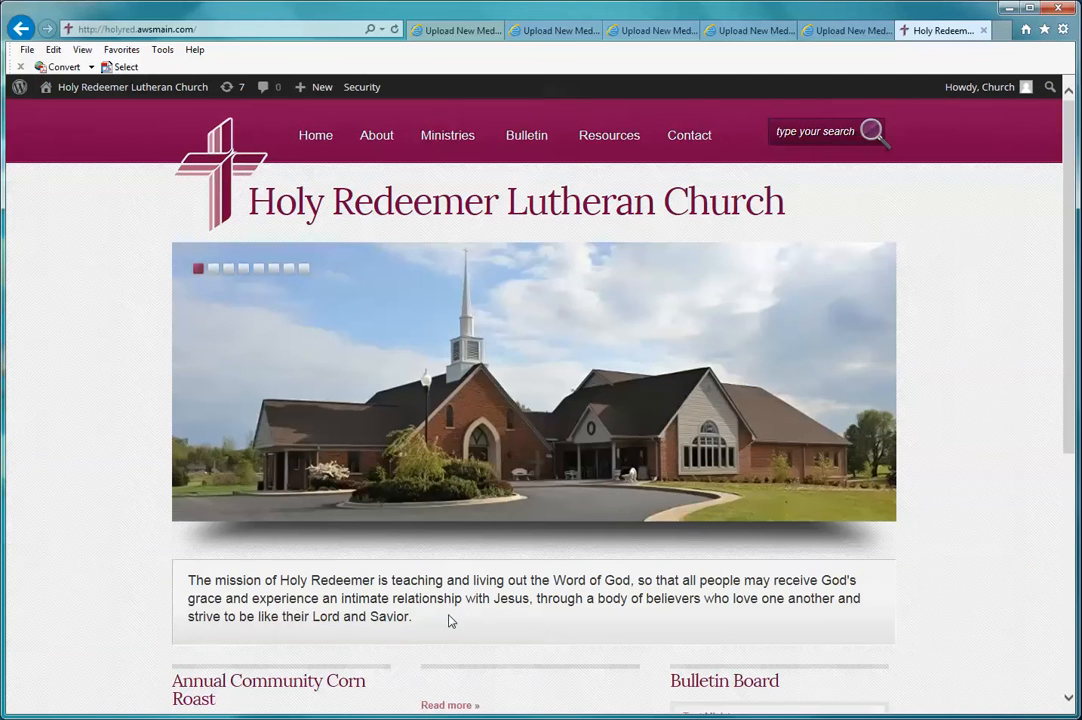
left_click_drag(448, 621, 188, 580)
left_click(477, 626)
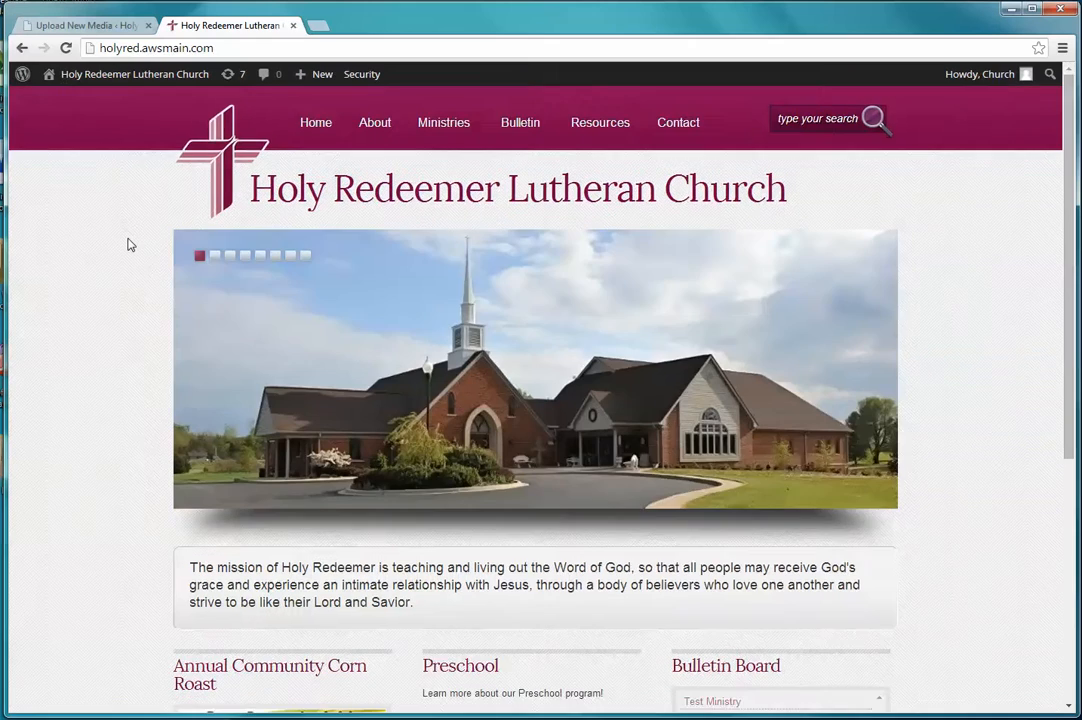
Examine the three boxes below the mission statement, focusing on the Preschool box's title and text.
scroll(128, 244, "down", 2)
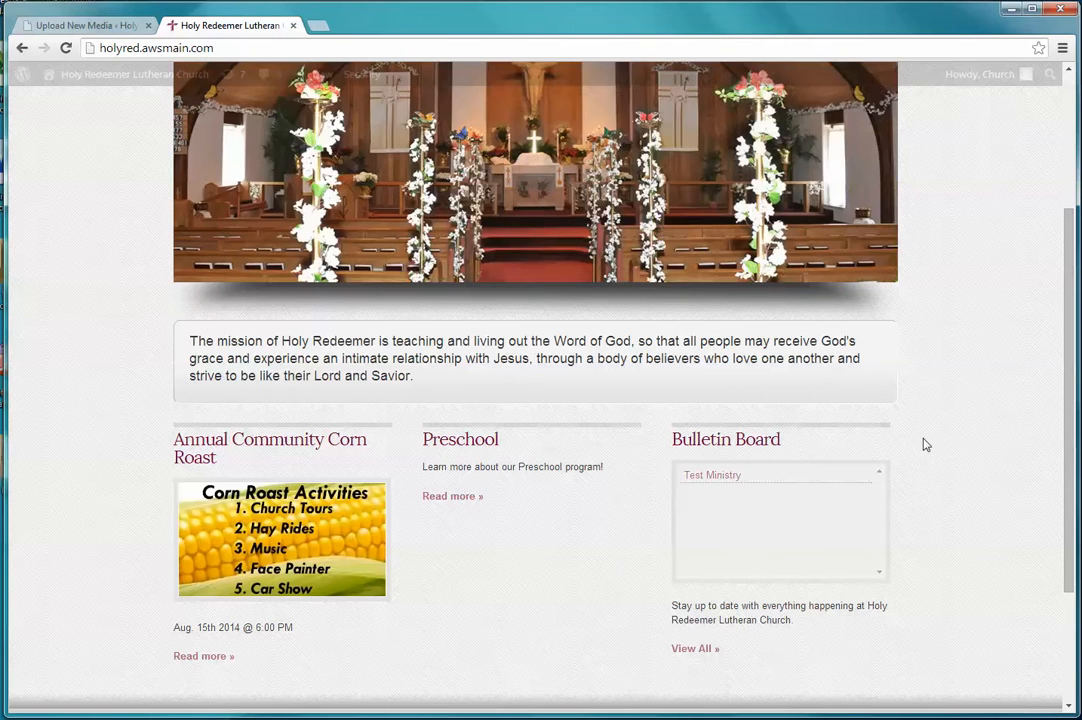
left_click_drag(505, 441, 420, 440)
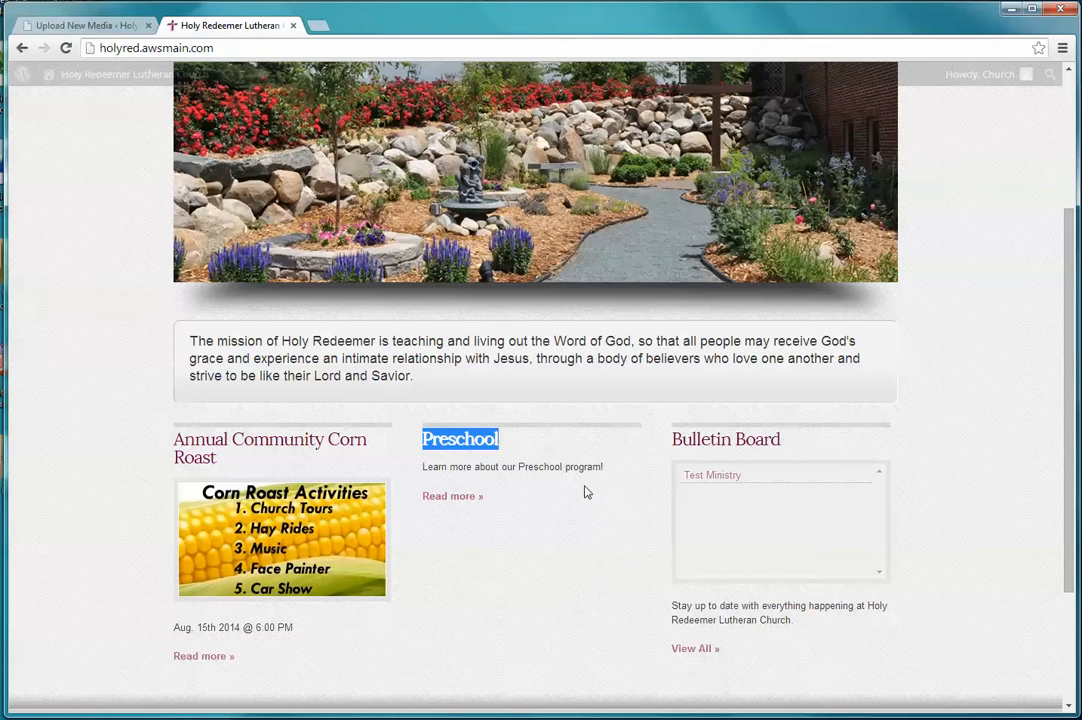
left_click_drag(607, 468, 424, 464)
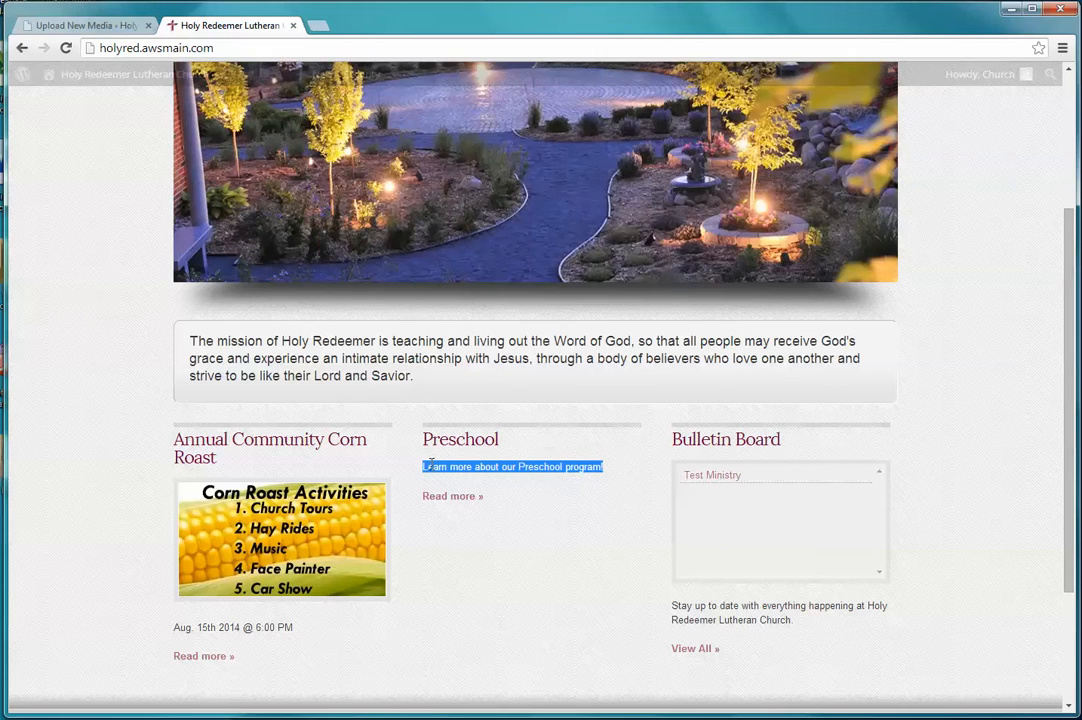
Return to the site's dashboard and show the Homepage section of the Theme Options.
scroll(428, 445, "up", 3)
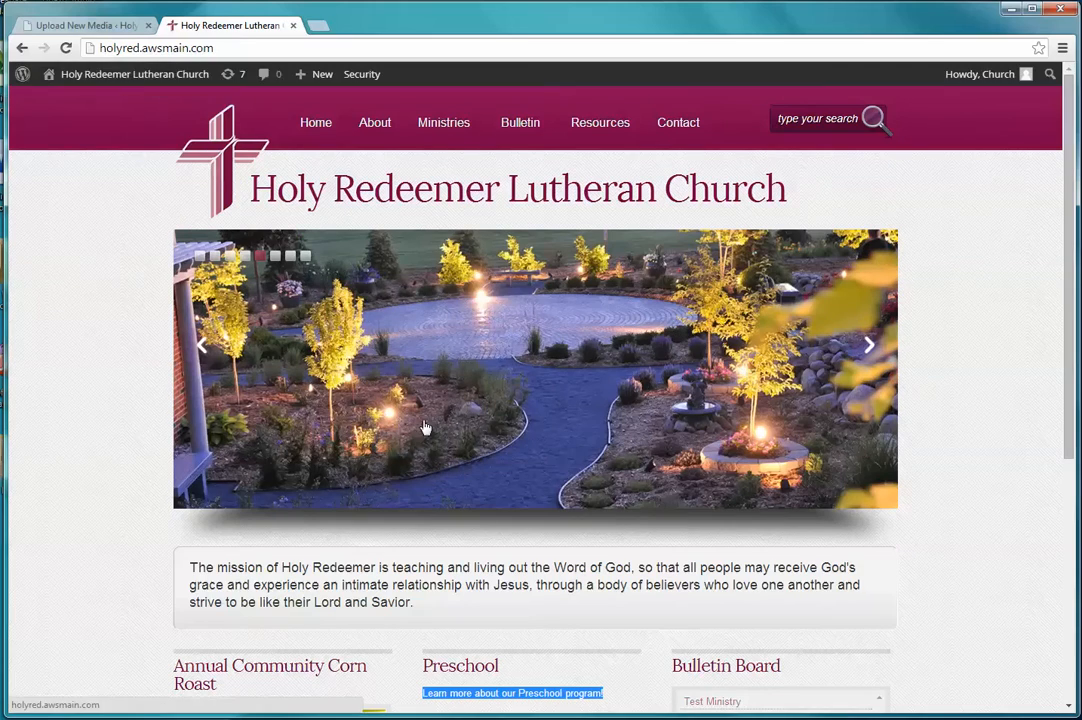
left_click(150, 77)
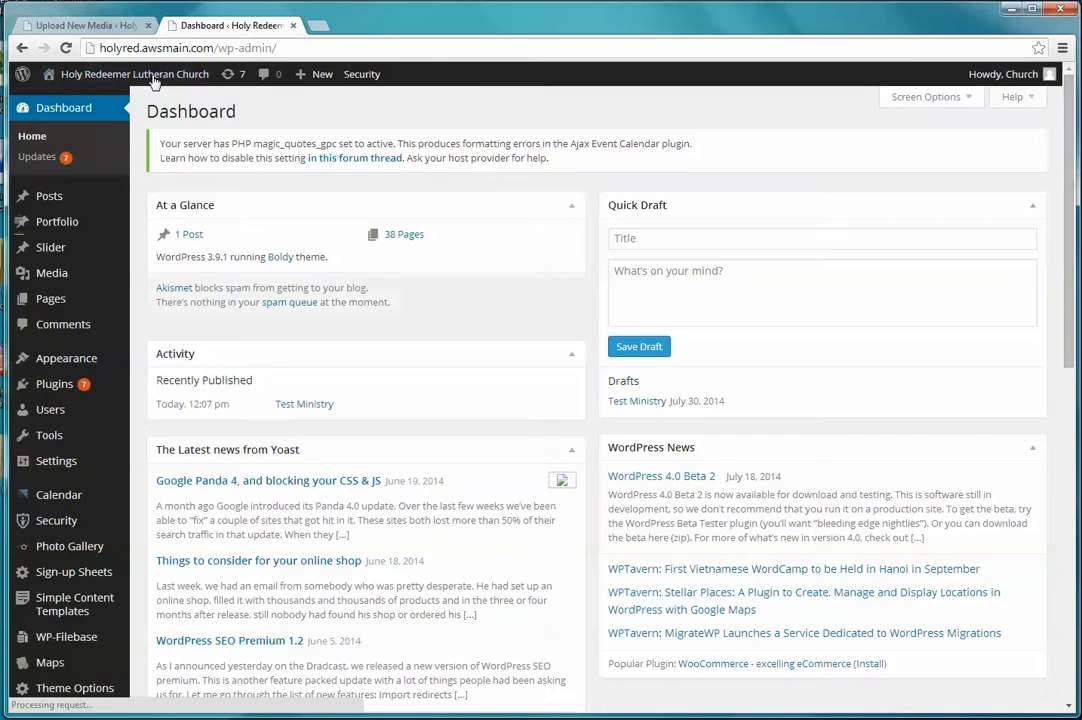
scroll(98, 165, "down", 2)
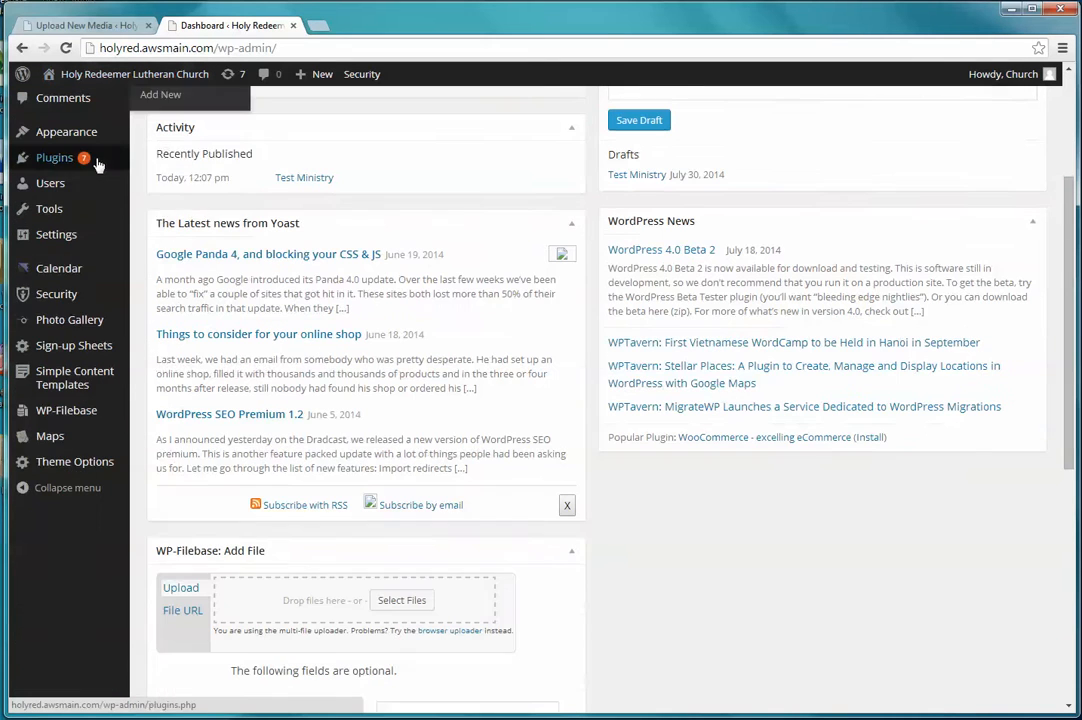
left_click(82, 466)
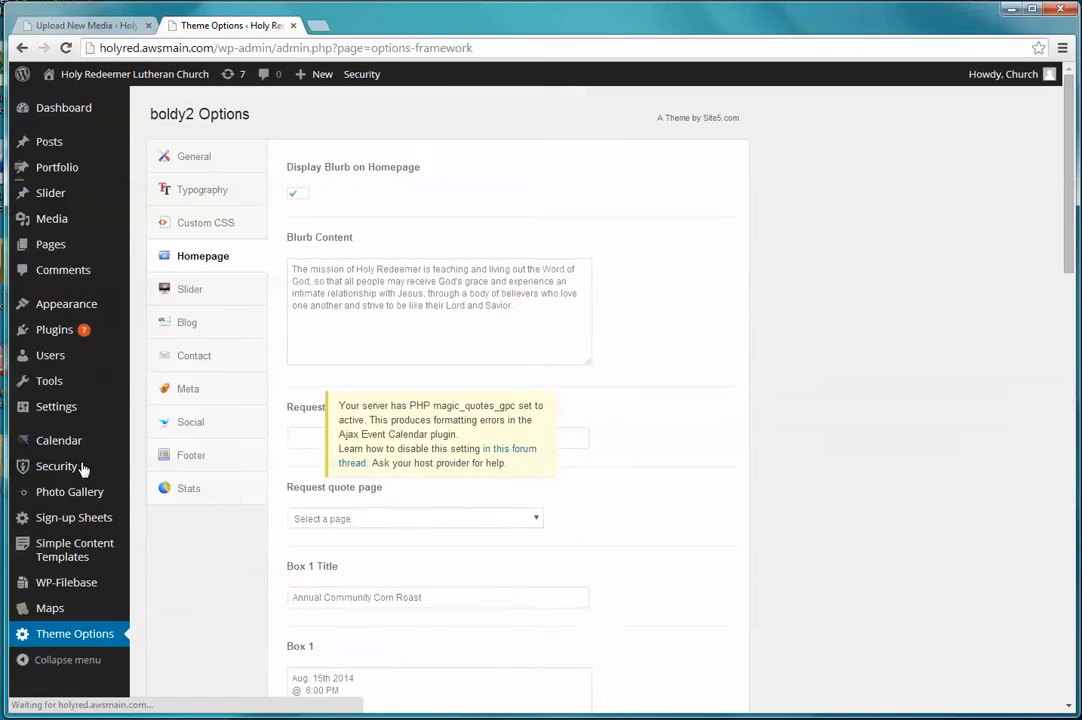
left_click(200, 262)
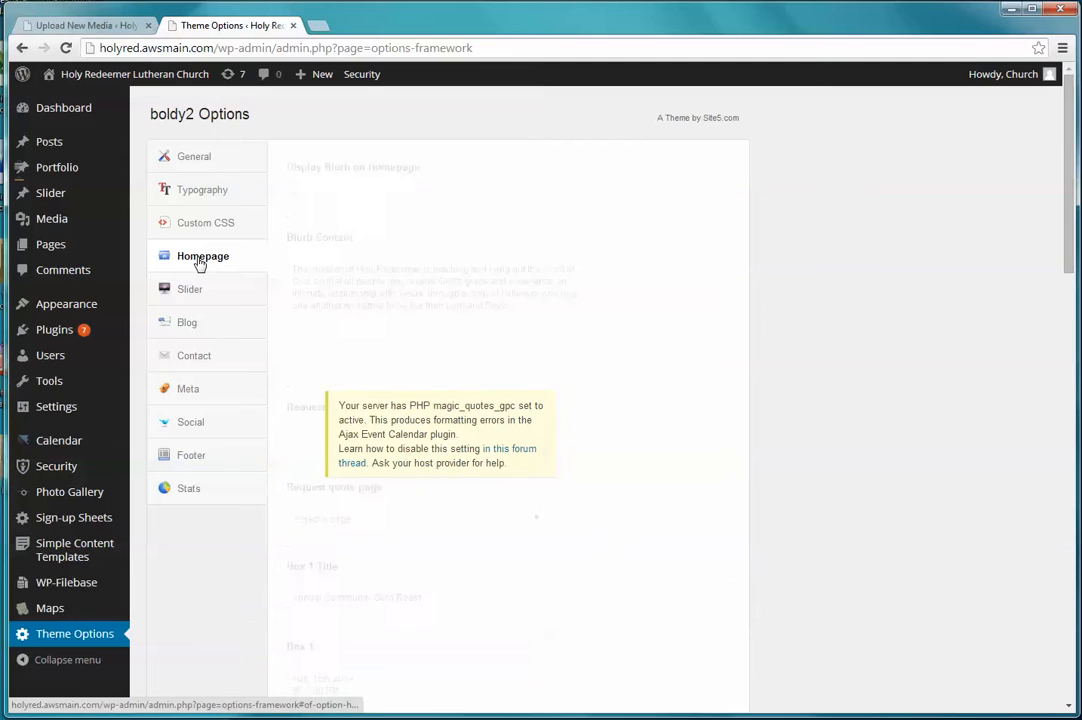
Locate the Box 2 Title and Box 2 text fields that hold the home page's Preschool content.
scroll(486, 294, "down", 3)
scroll(486, 294, "down", 10)
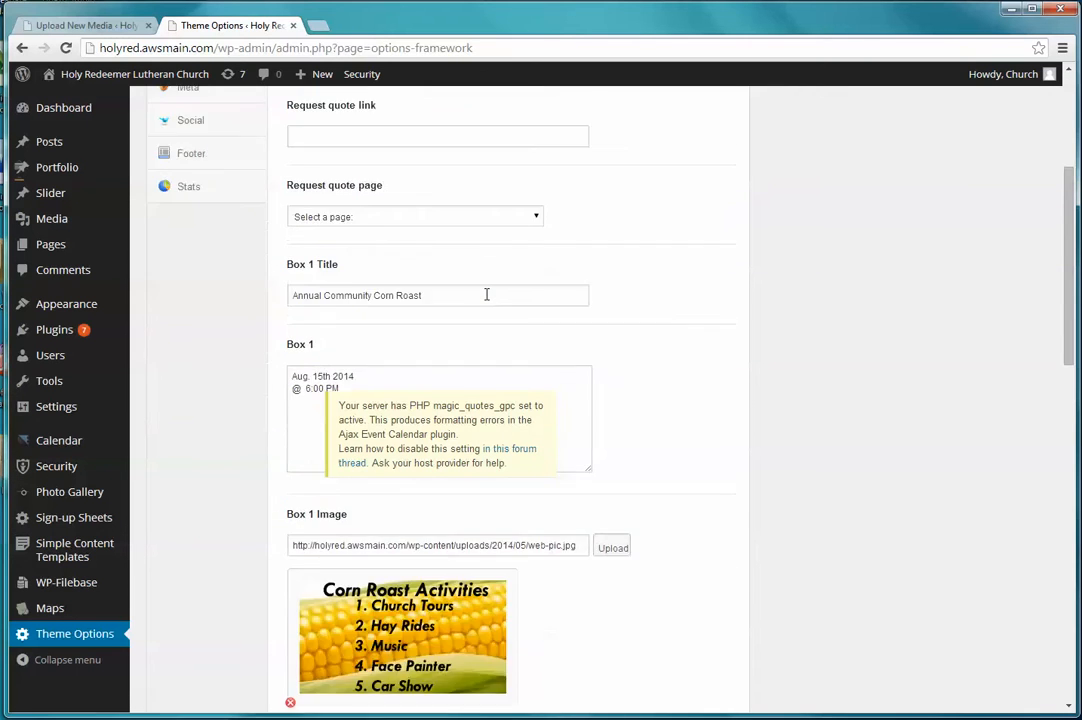
scroll(486, 301, "down", 3)
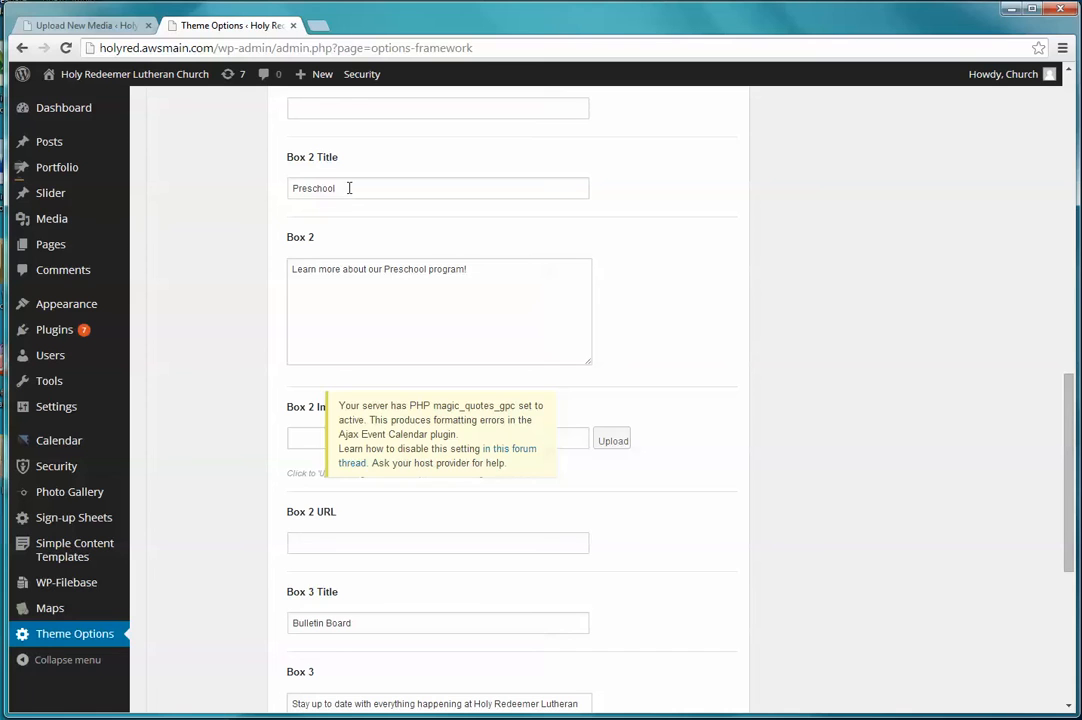
left_click_drag(349, 188, 294, 189)
left_click_drag(502, 270, 289, 265)
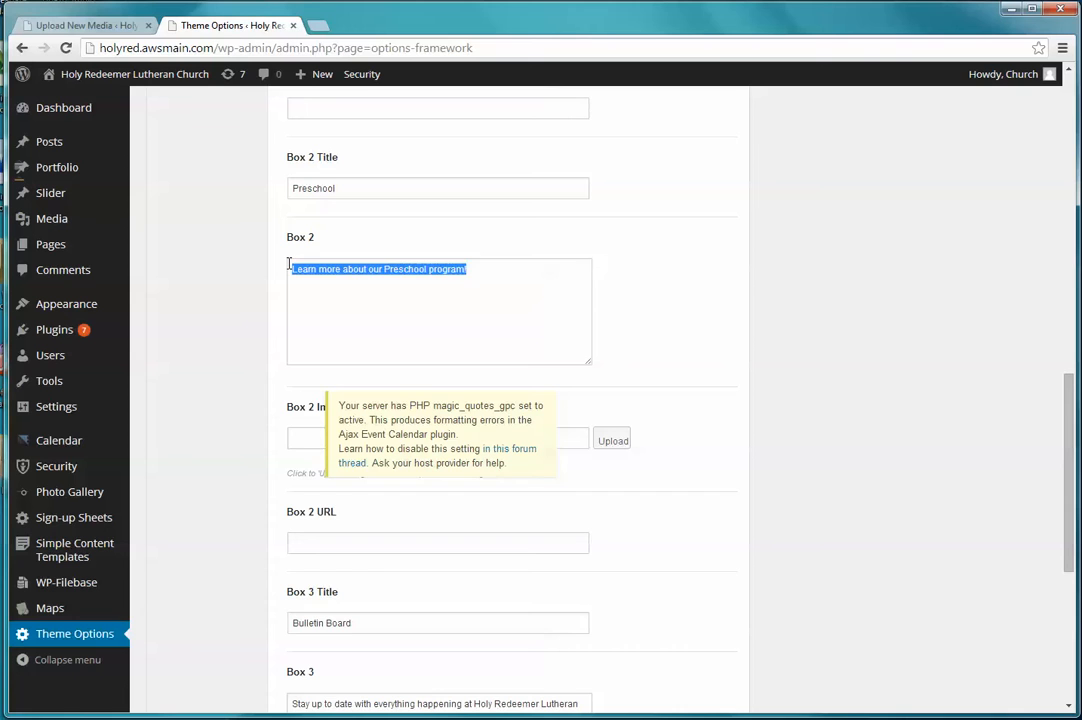
left_click(667, 290)
Locate the Box 2 Image setting, then save the Homepage options.
scroll(667, 290, "down", 3)
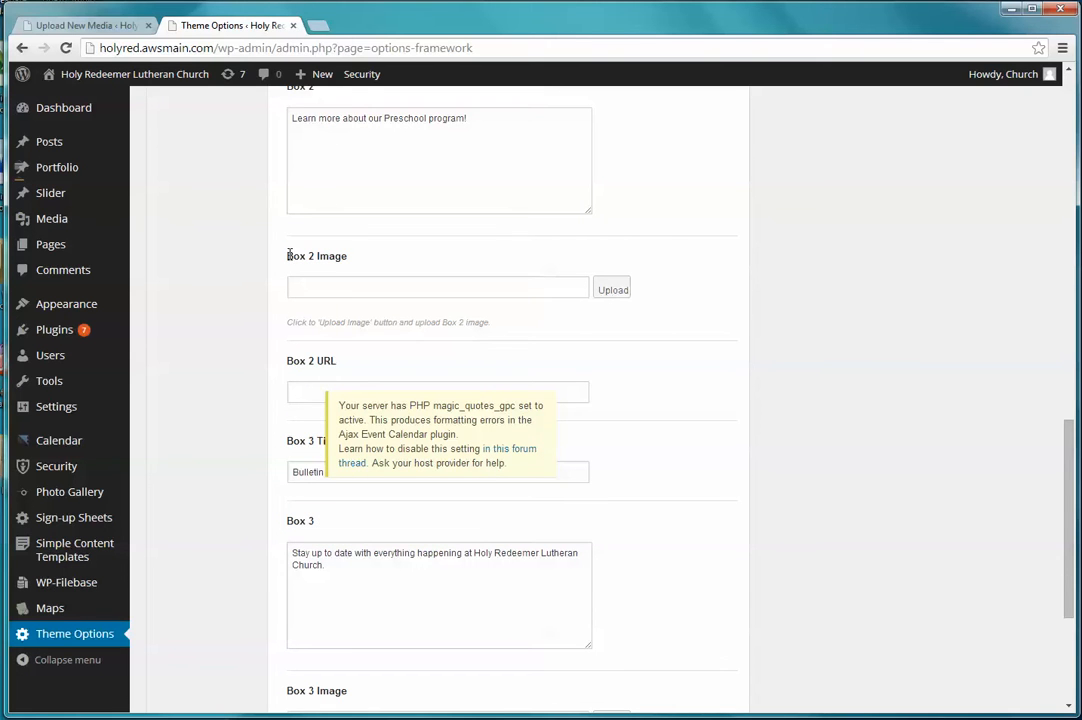
left_click_drag(289, 256, 361, 255)
left_click(366, 265)
scroll(365, 262, "down", 3)
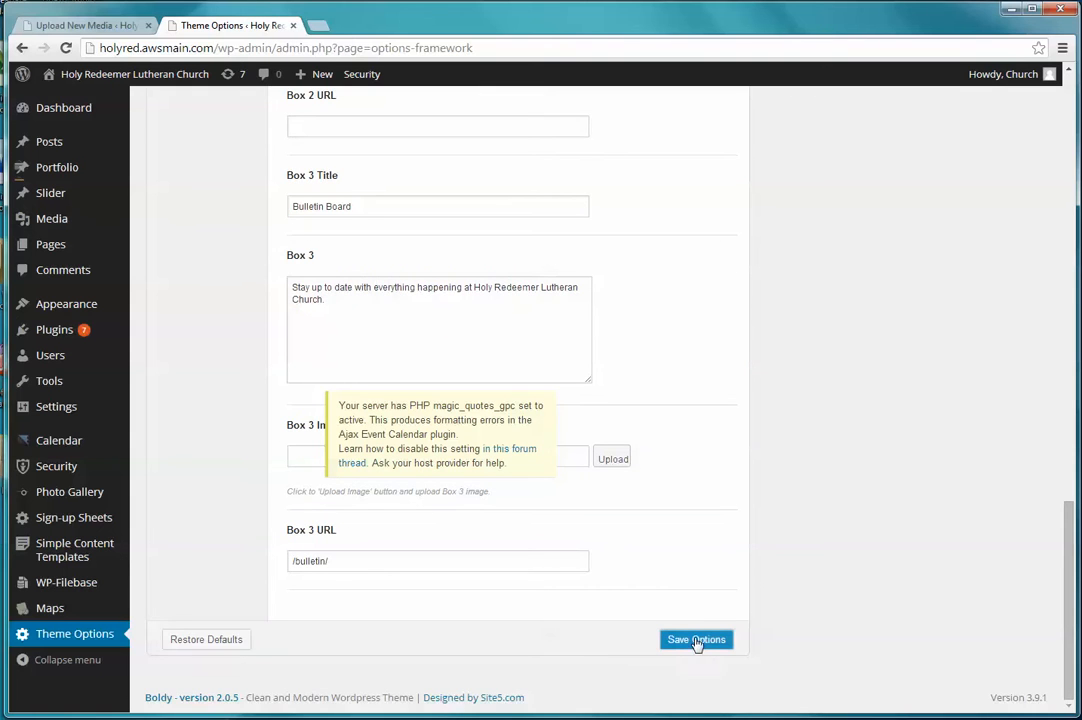
left_click(697, 645)
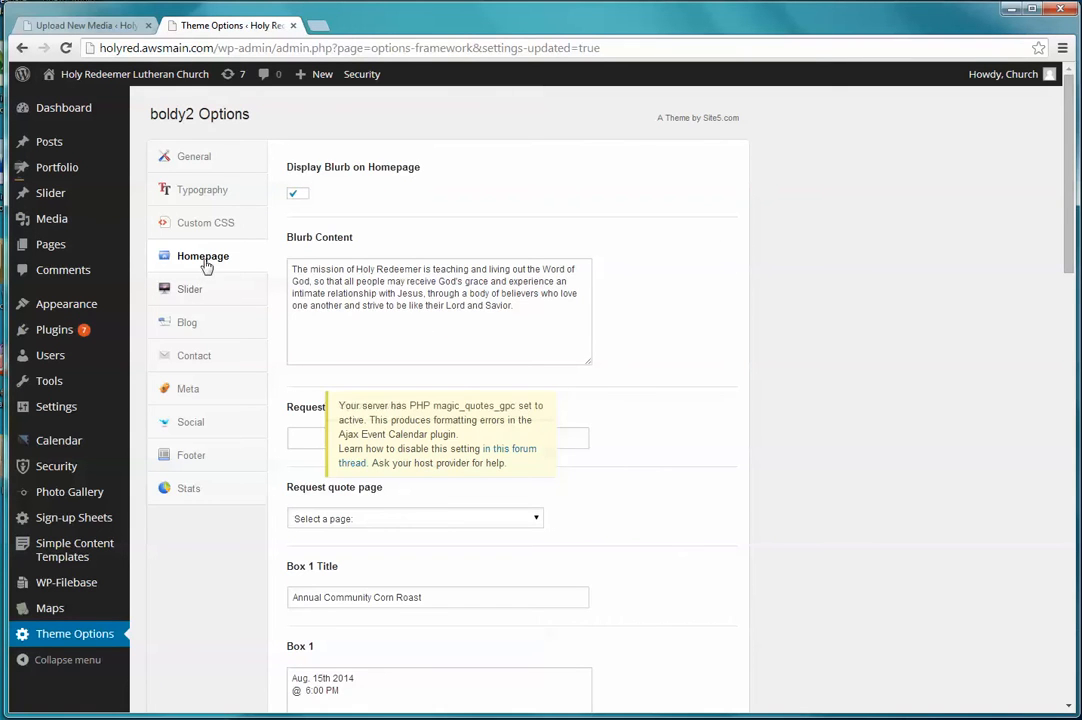
Upload the preschool image from the desktop to the Media Library.
left_click(57, 226)
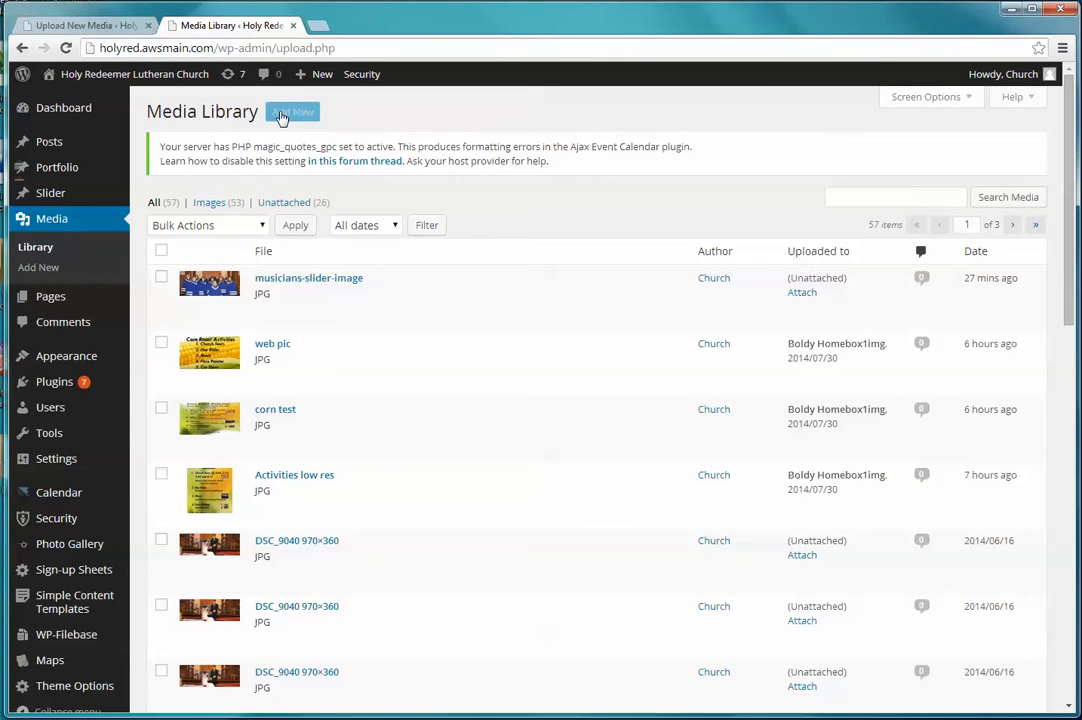
left_click(285, 111)
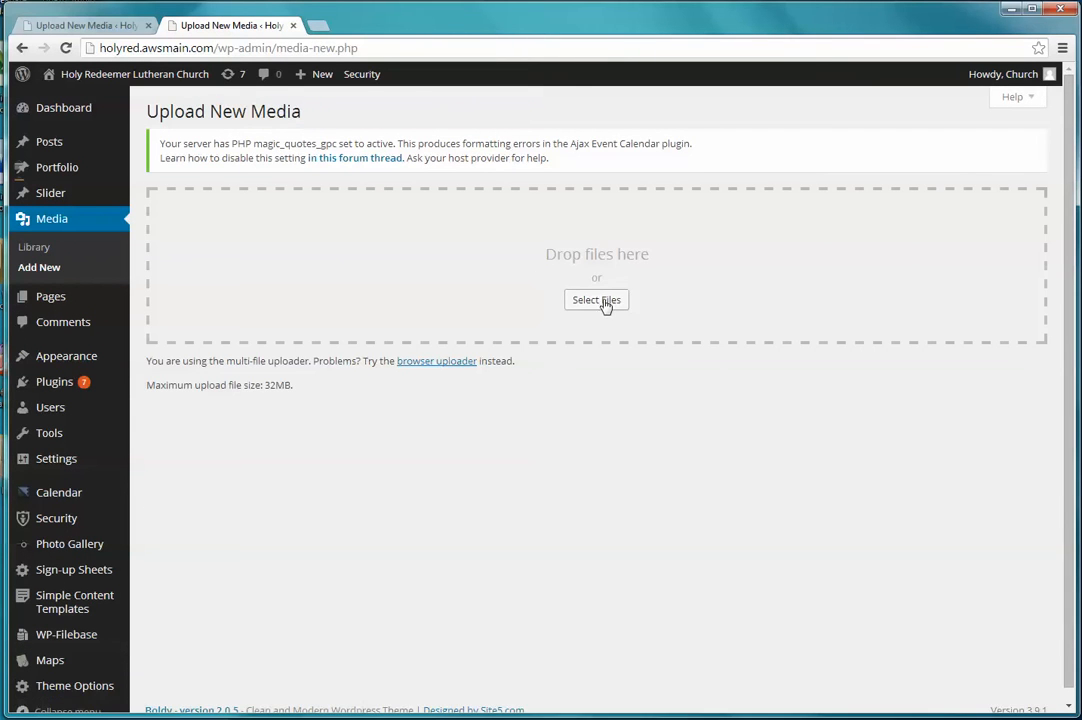
left_click(600, 302)
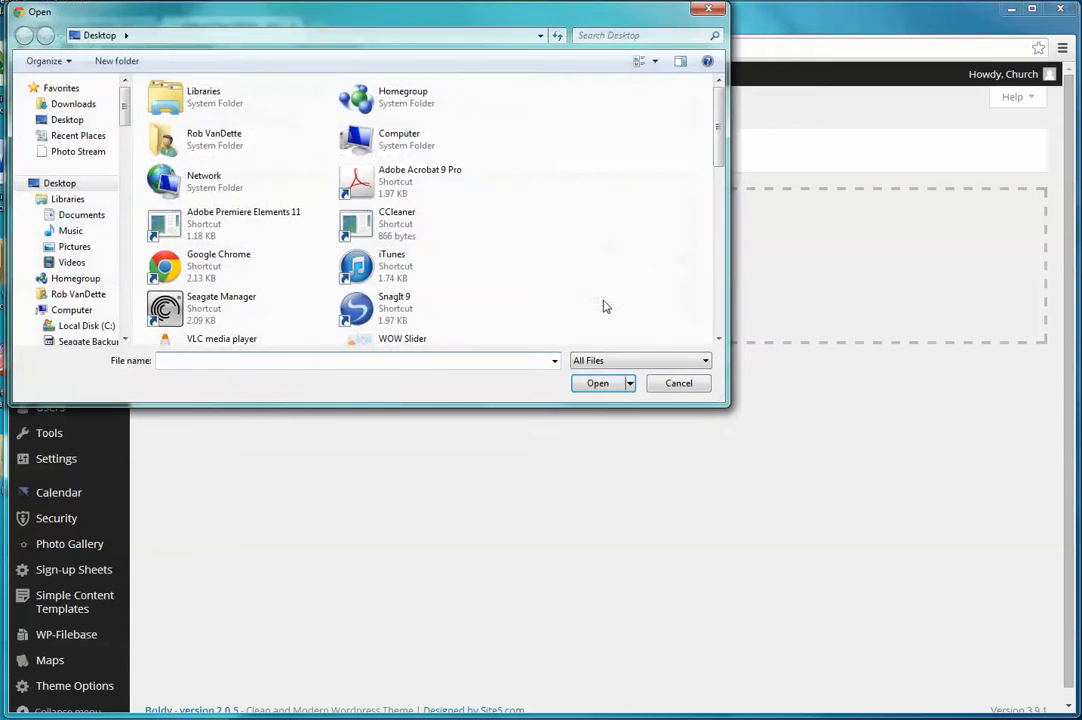
left_click_drag(716, 127, 717, 298)
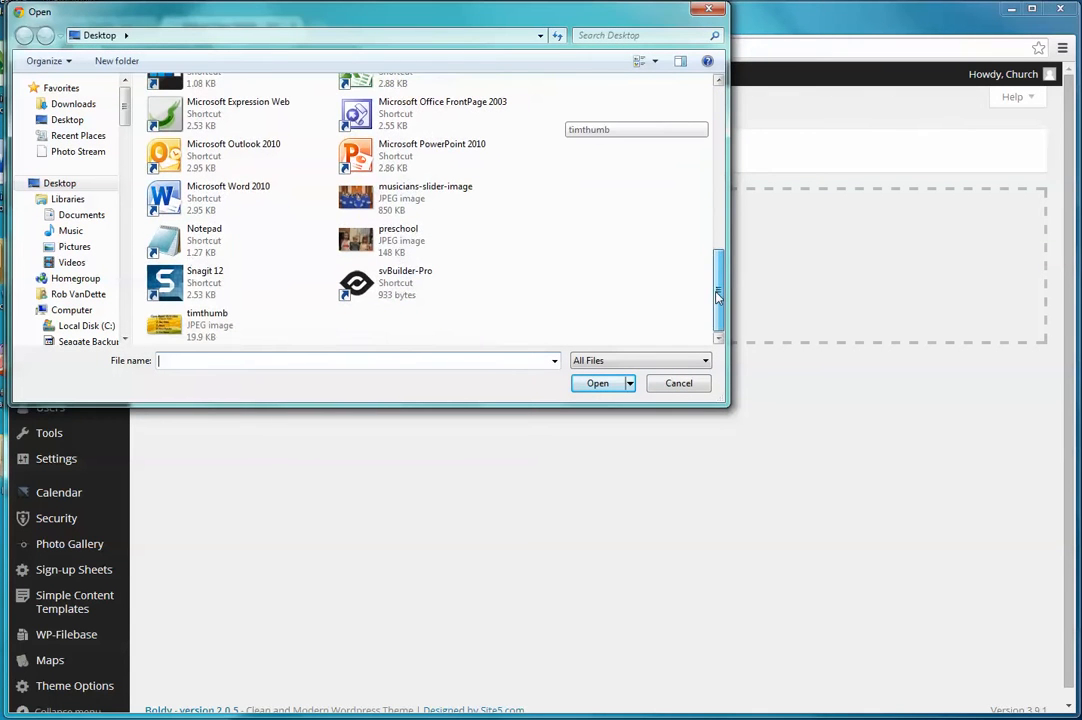
double_click(401, 244)
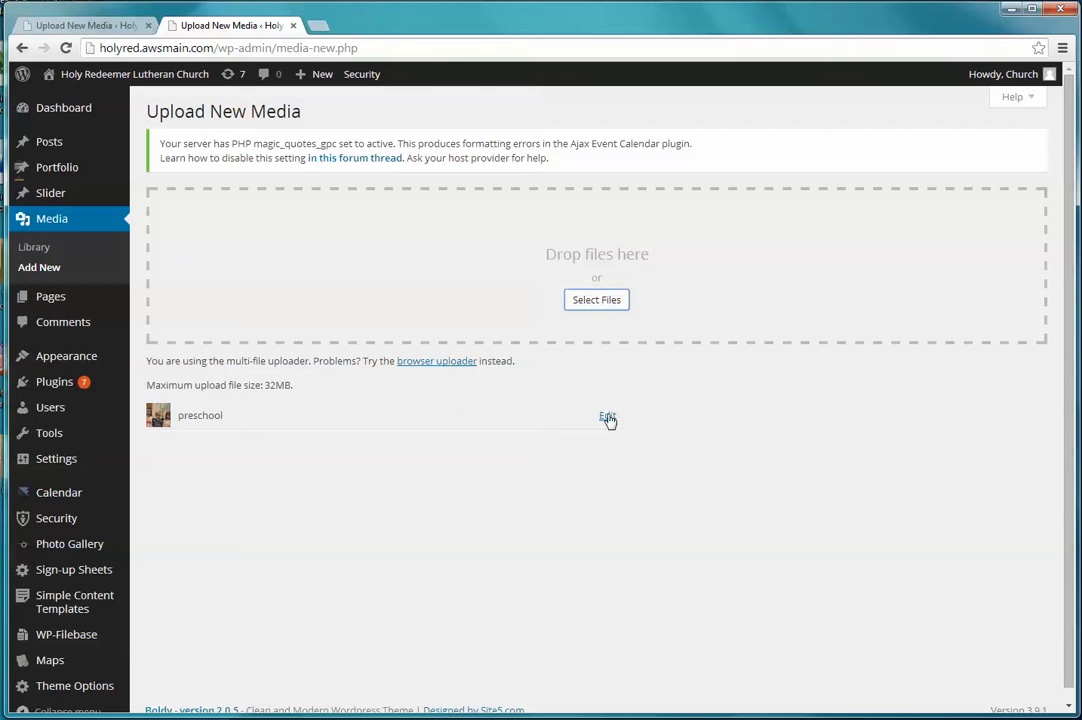
Open the uploaded preschool image for image editing and scale it to 273 × 182.
left_click(606, 419)
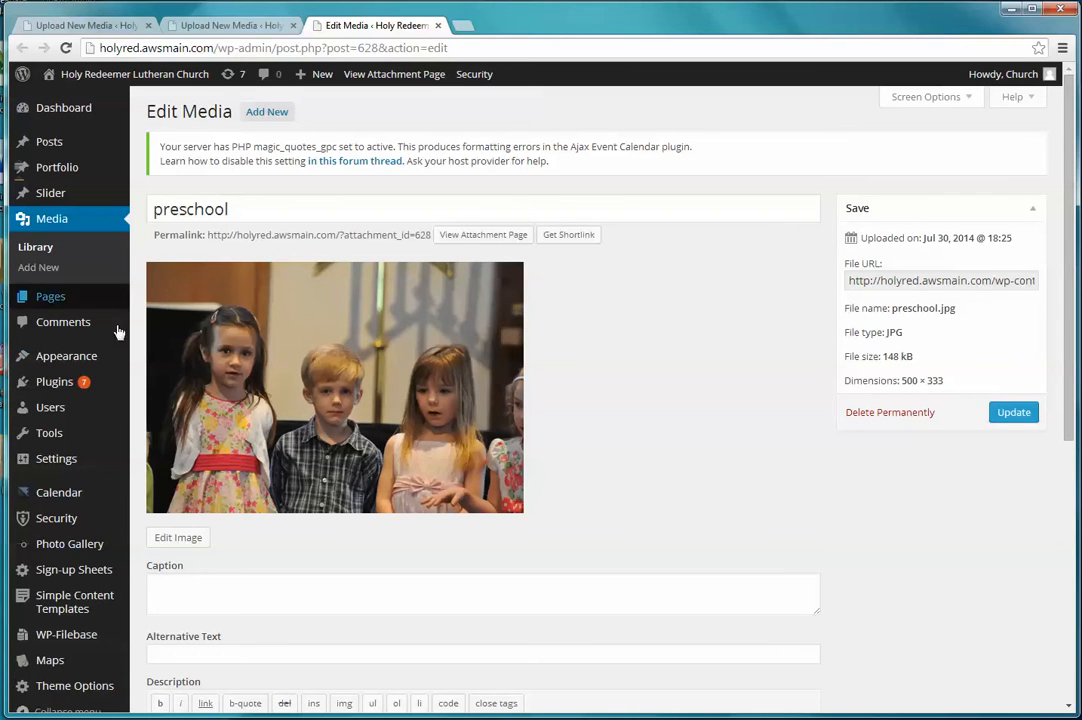
left_click(180, 537)
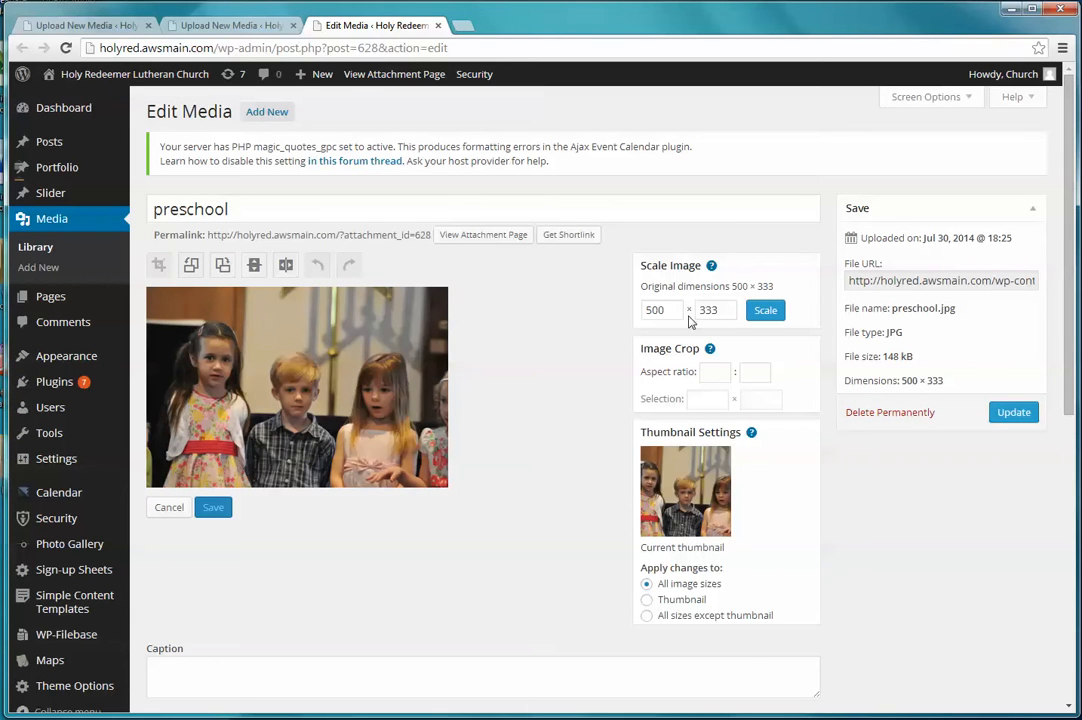
left_click_drag(678, 311, 577, 314)
type("274")
left_click_drag(721, 310, 697, 310)
type("182")
left_click(766, 312)
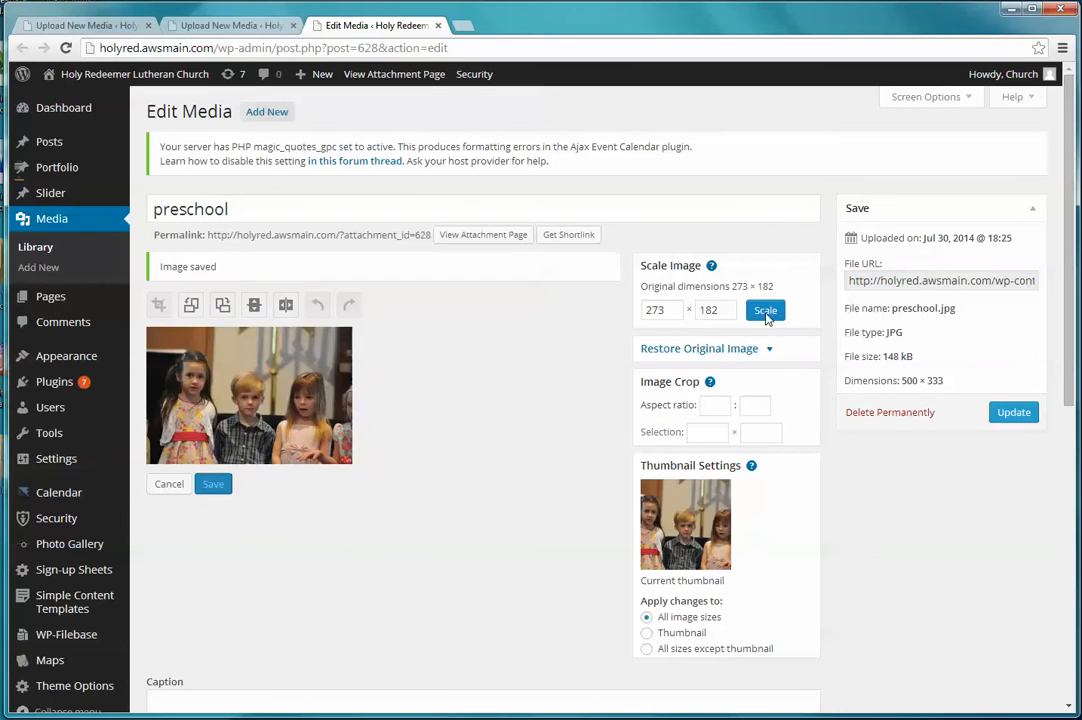
left_click_drag(145, 350, 181, 358)
left_click(152, 358)
left_click_drag(146, 350, 158, 353)
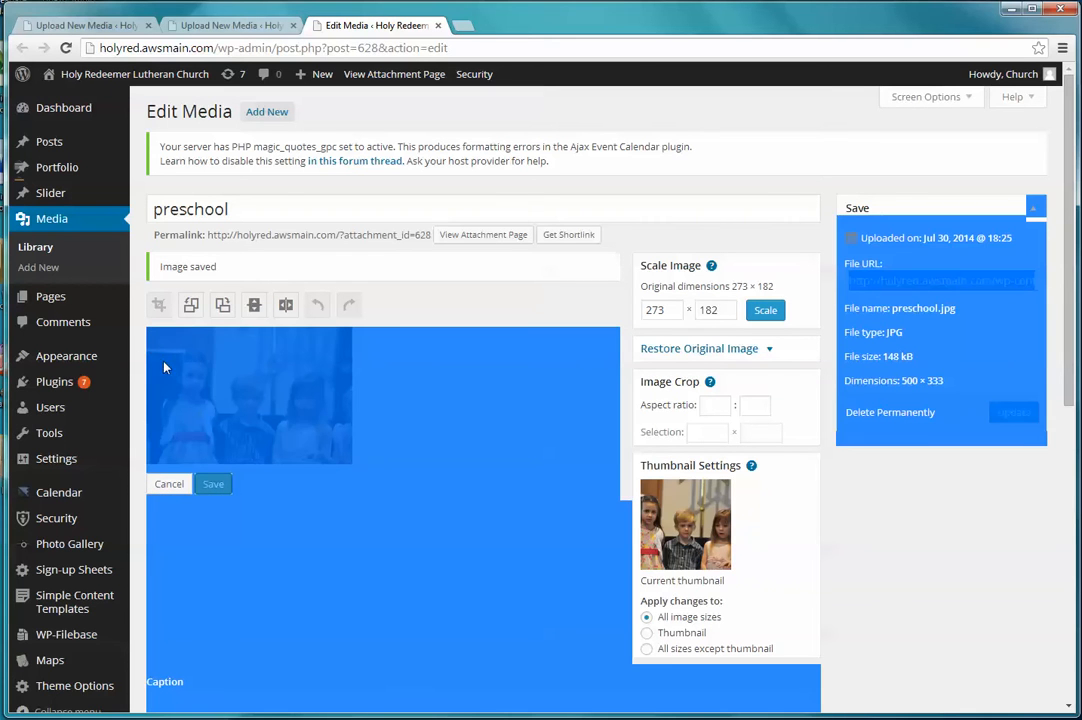
left_click(158, 353)
Crop the preschool image to a full-width selection of 273 × 150, then save the image and update its media entry.
left_click_drag(153, 352, 354, 450)
left_click_drag(153, 395, 138, 397)
left_click_drag(250, 352, 250, 340)
left_click_drag(248, 445, 250, 459)
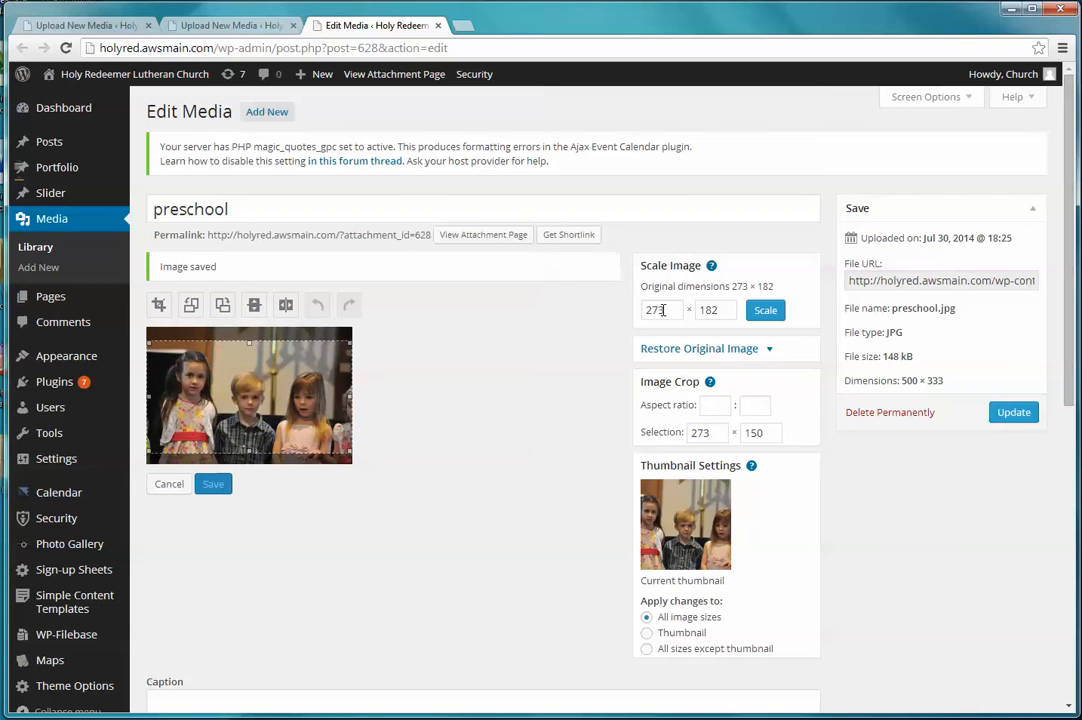
left_click(159, 306)
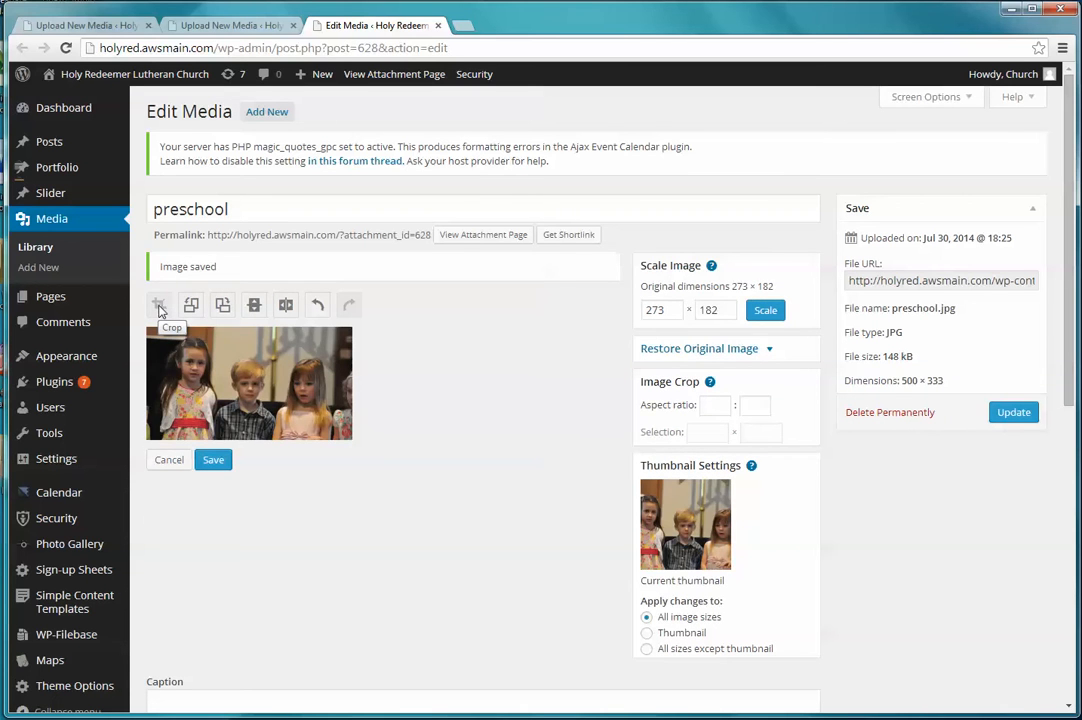
left_click(221, 462)
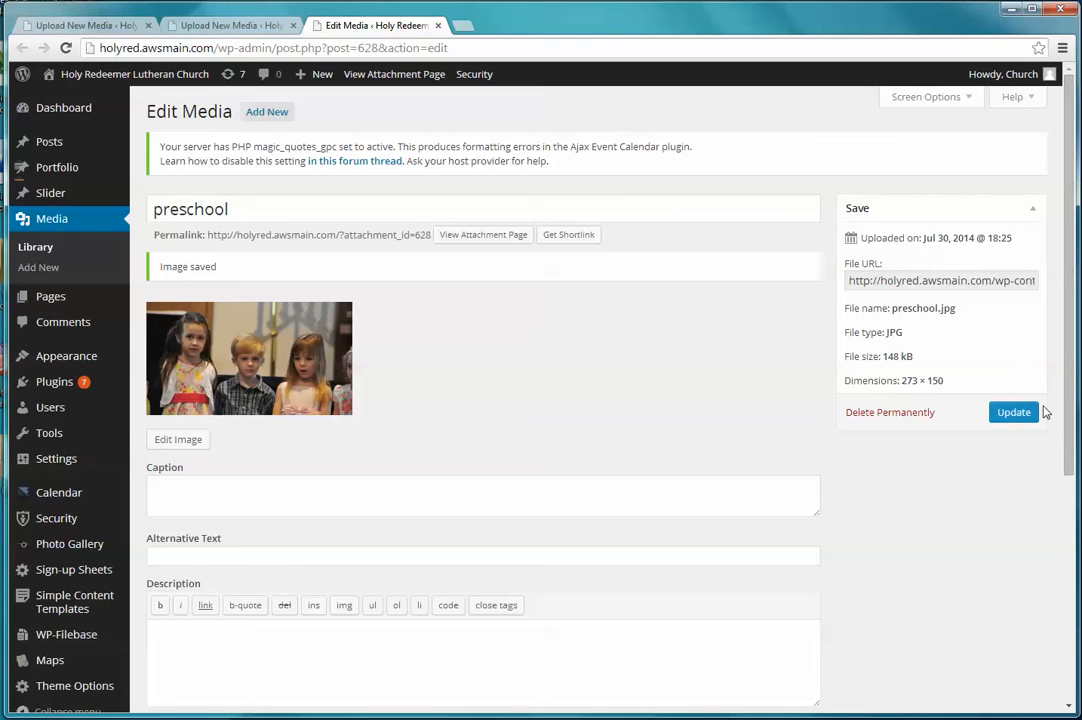
left_click(1033, 419)
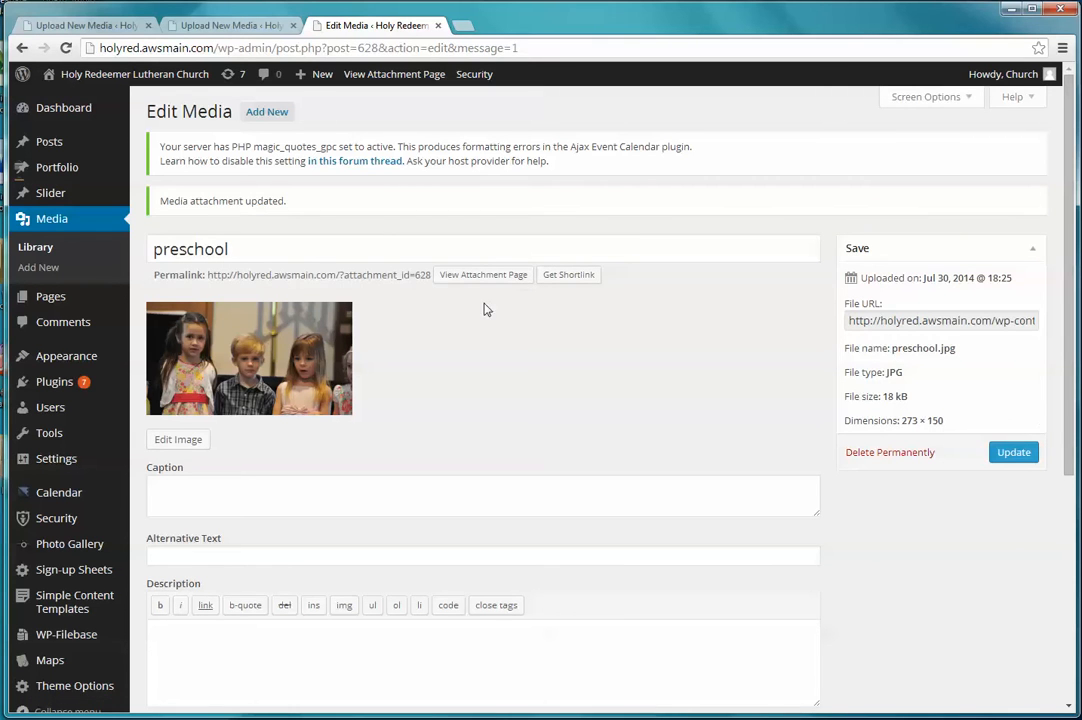
In the theme's Homepage options, set the Box 2 Image to the full-size preschool picture from the Media Library.
scroll(481, 311, "down", 2)
left_click(95, 536)
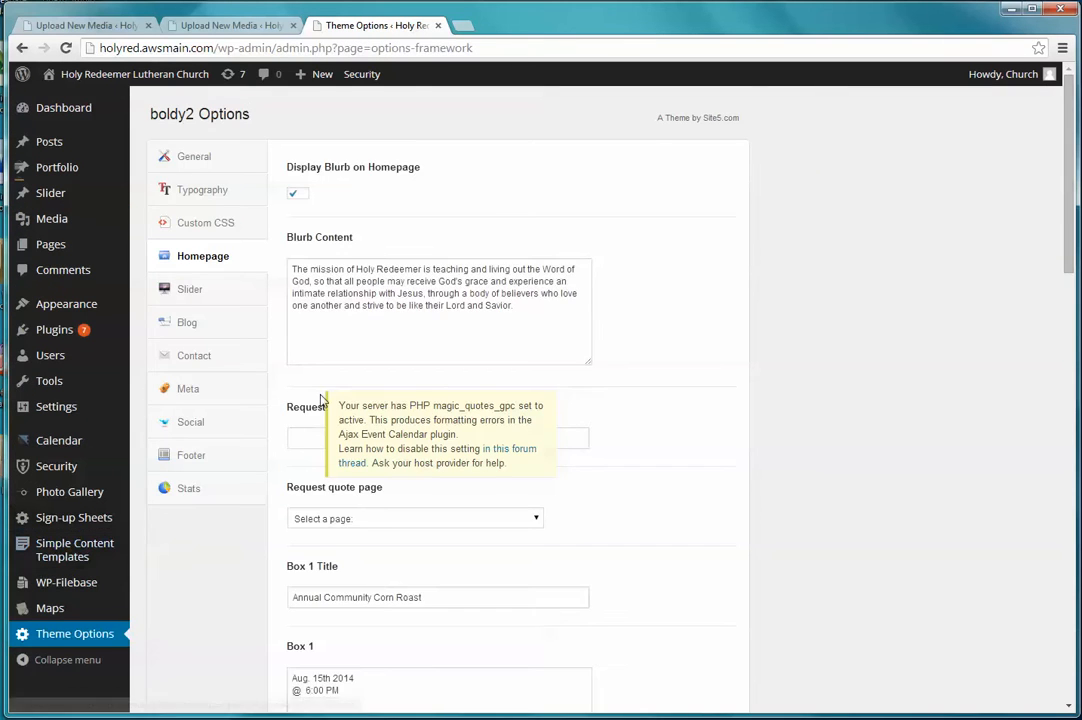
scroll(321, 400, "down", 3)
scroll(321, 400, "down", 10)
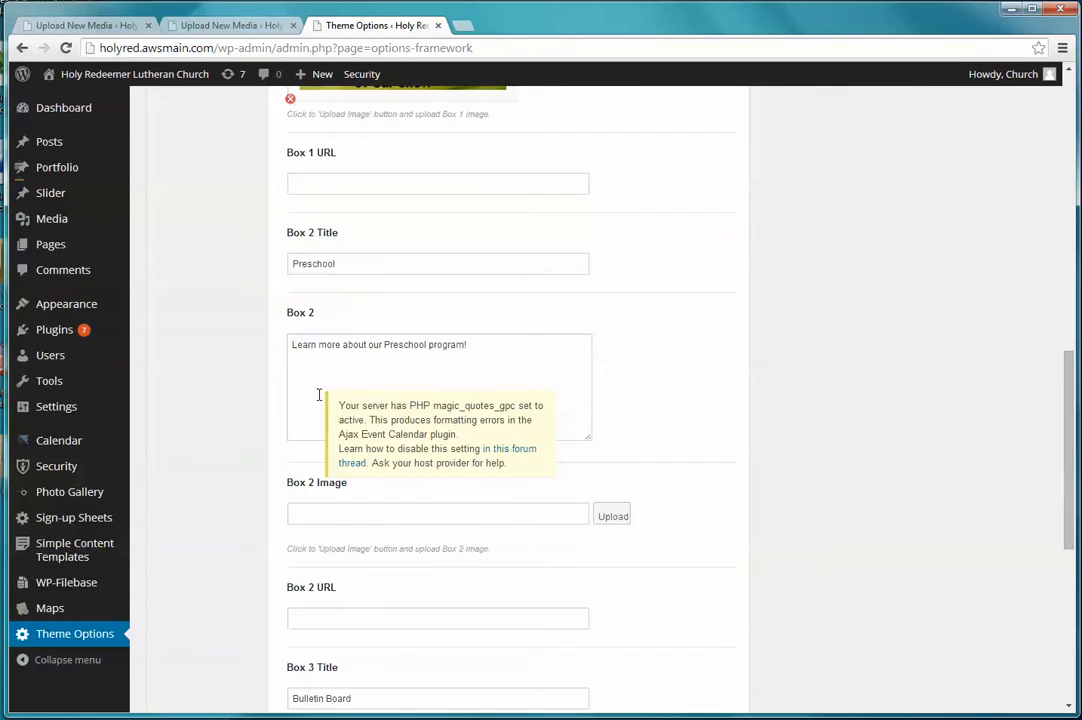
scroll(325, 260, "down", 3)
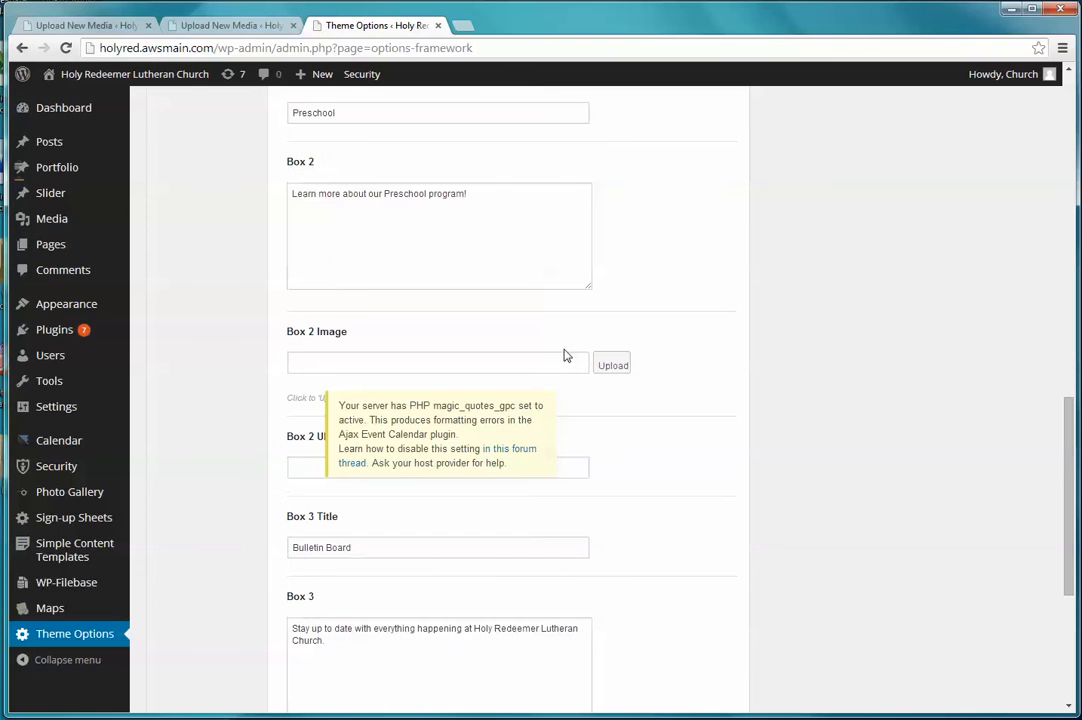
left_click(613, 365)
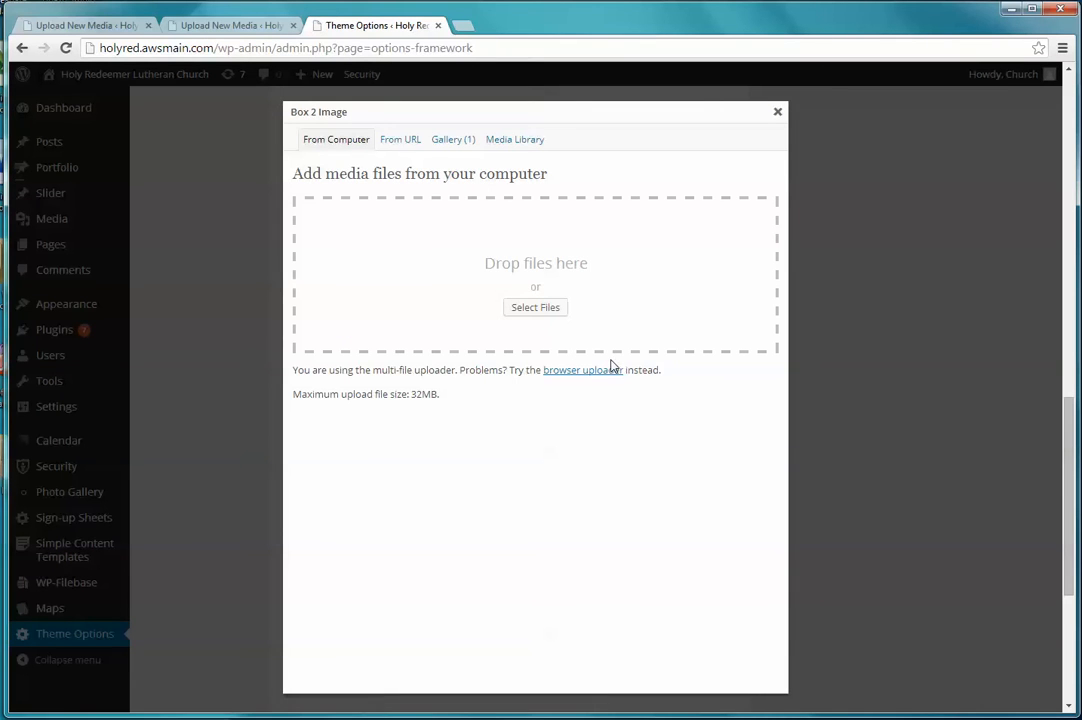
left_click(518, 313)
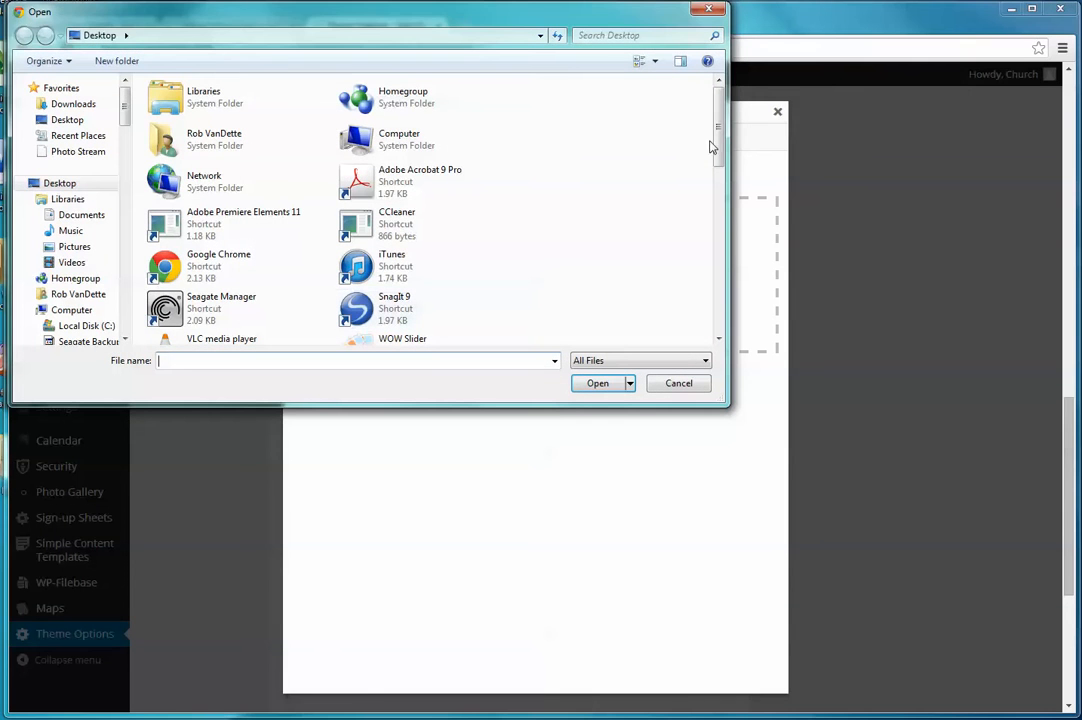
left_click(709, 10)
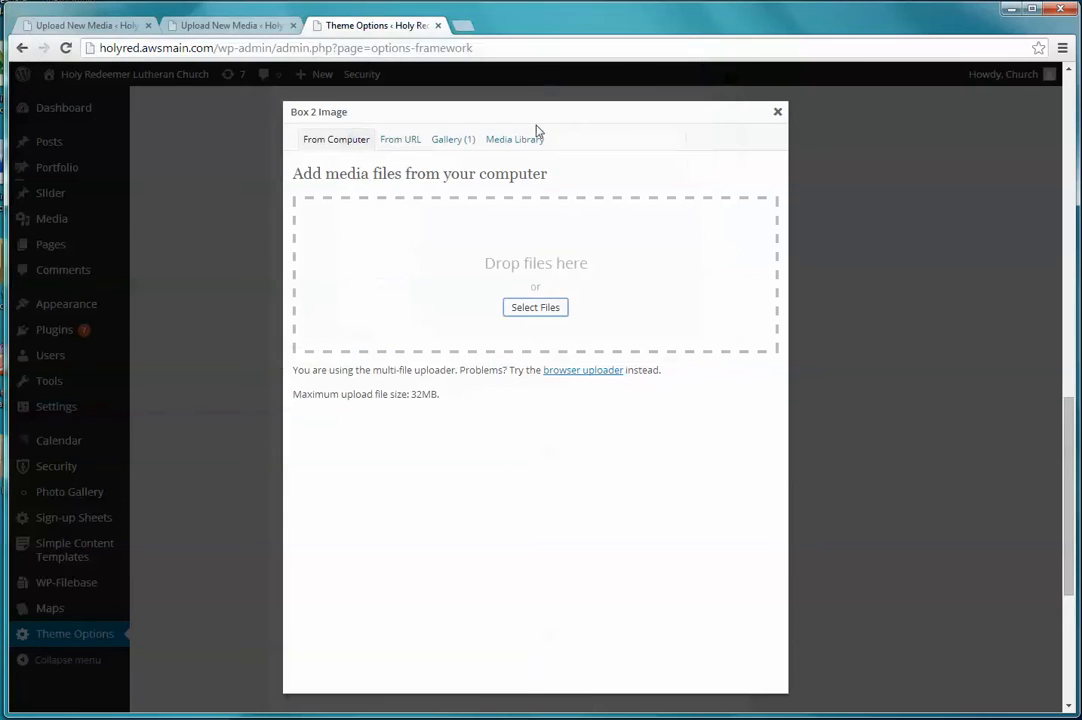
left_click(506, 145)
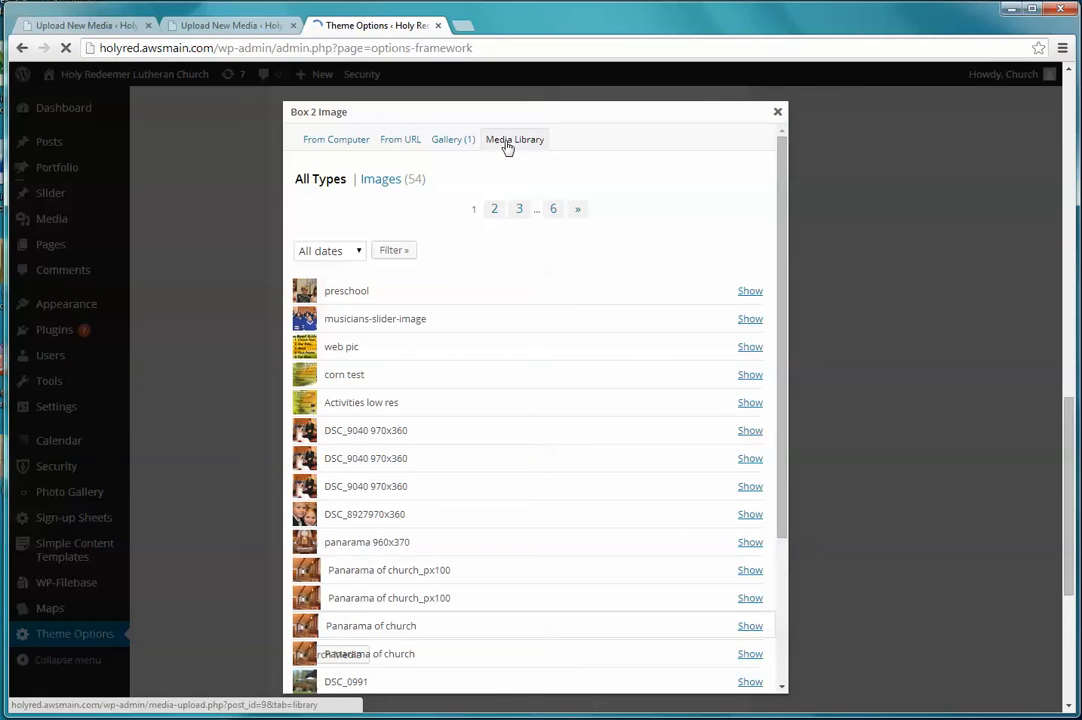
left_click(750, 292)
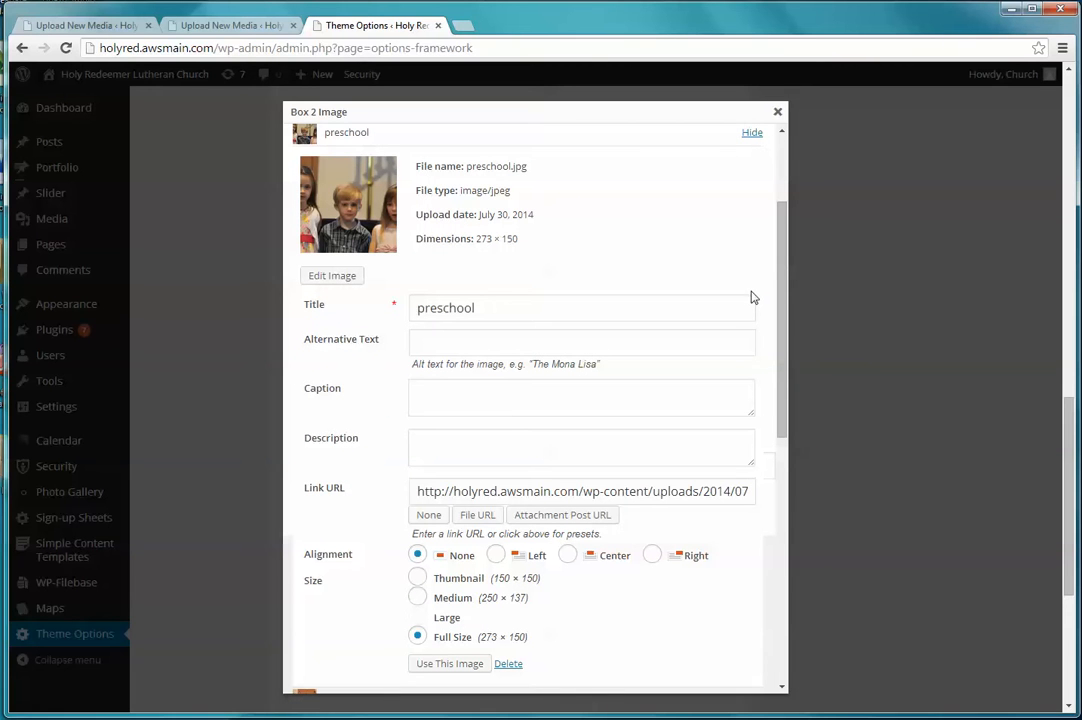
left_click(429, 665)
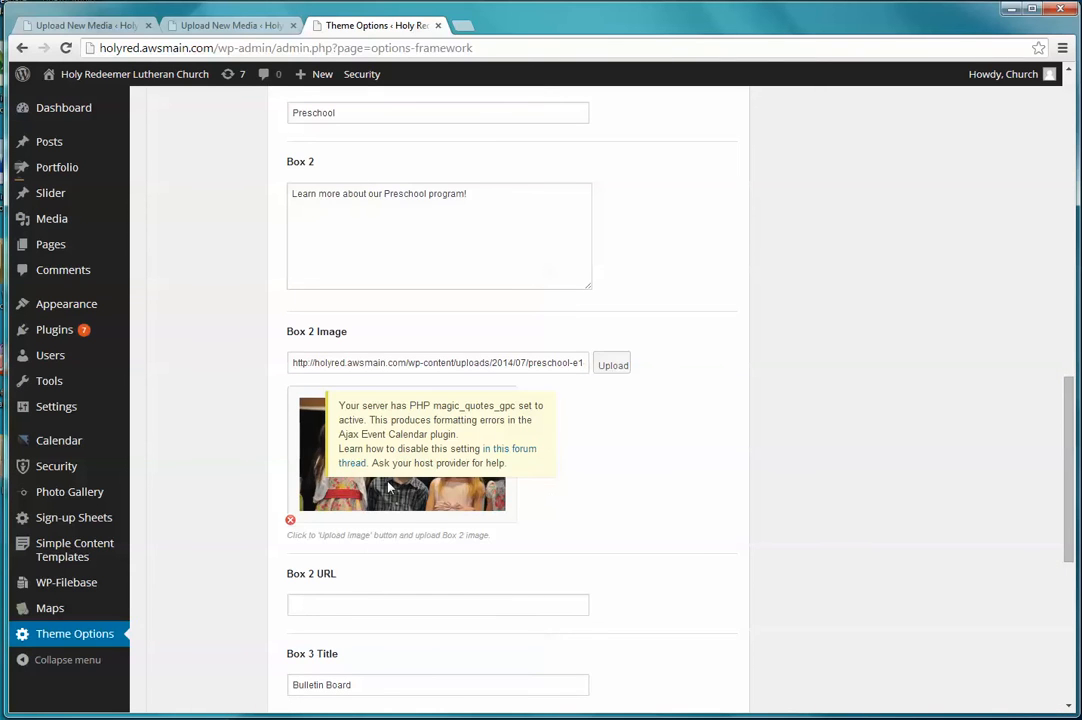
Locate the Box 2 URL setting below the new image, then save the Homepage options.
scroll(709, 463, "down", 1)
scroll(709, 463, "down", 3)
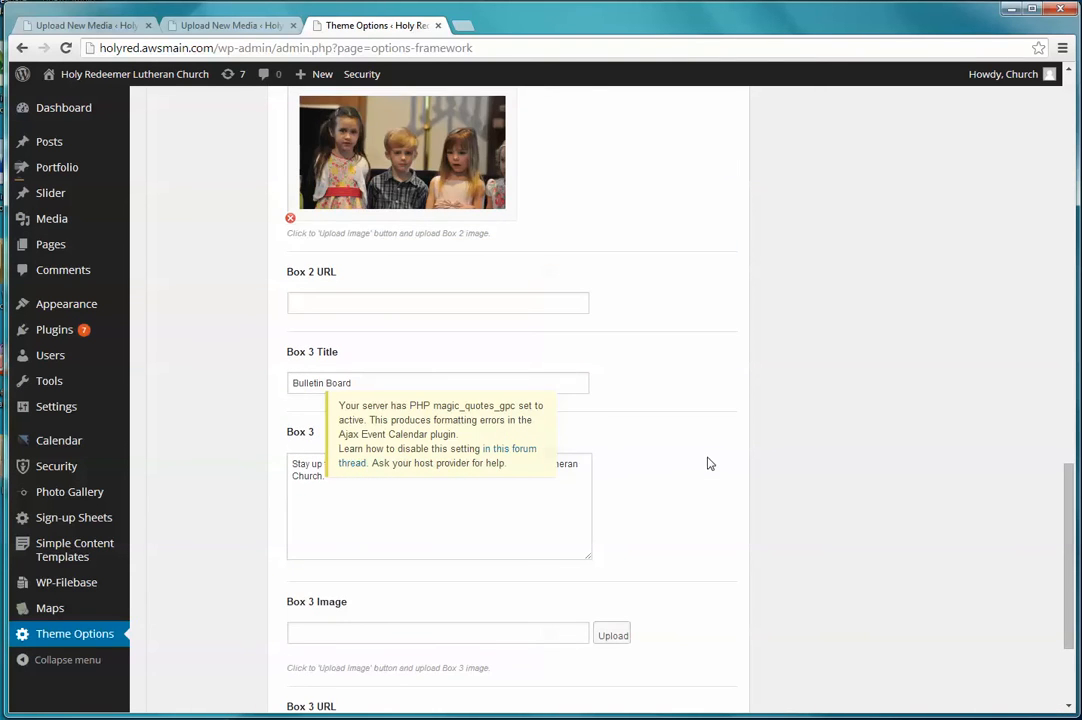
left_click_drag(340, 278, 294, 272)
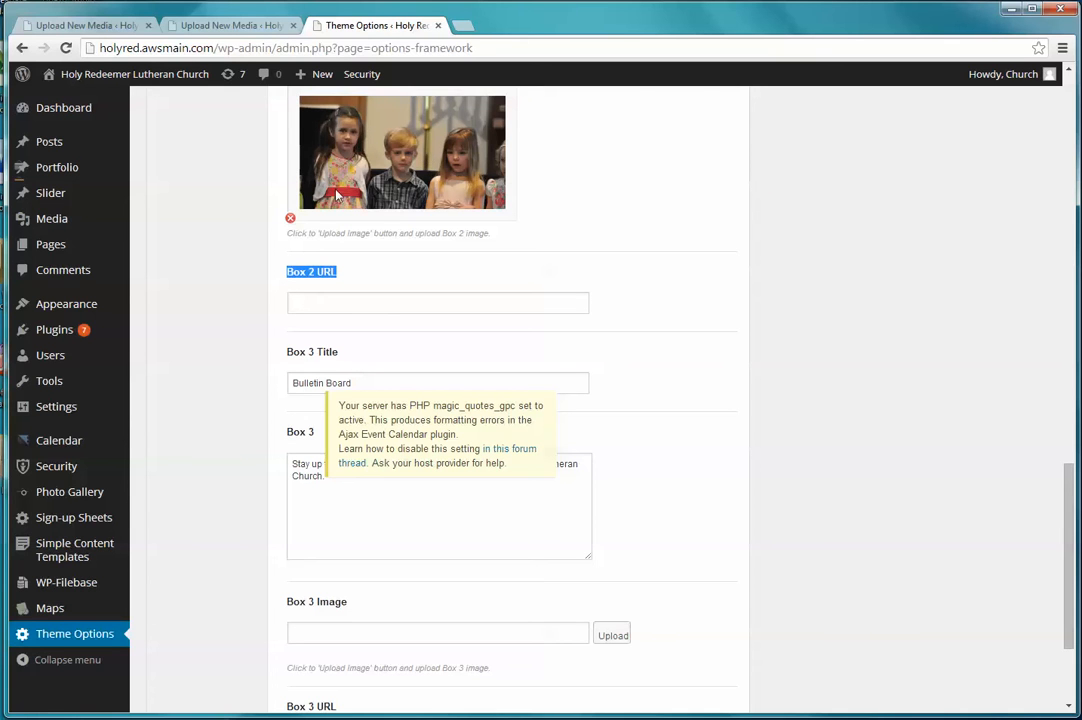
scroll(708, 290, "down", 3)
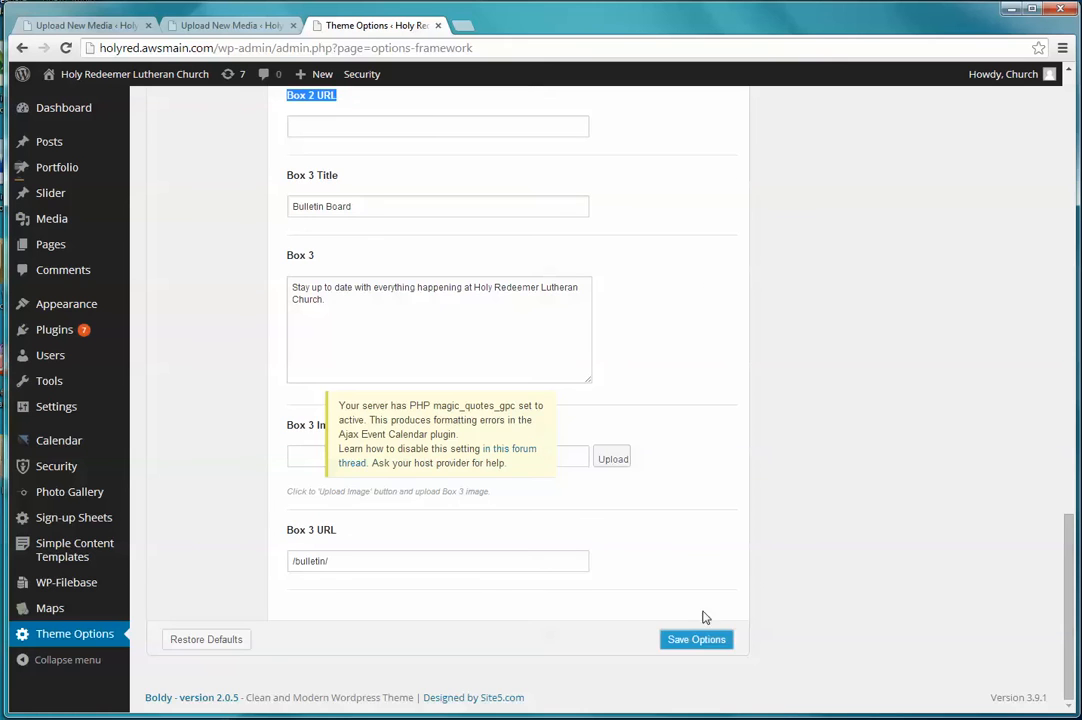
left_click(705, 640)
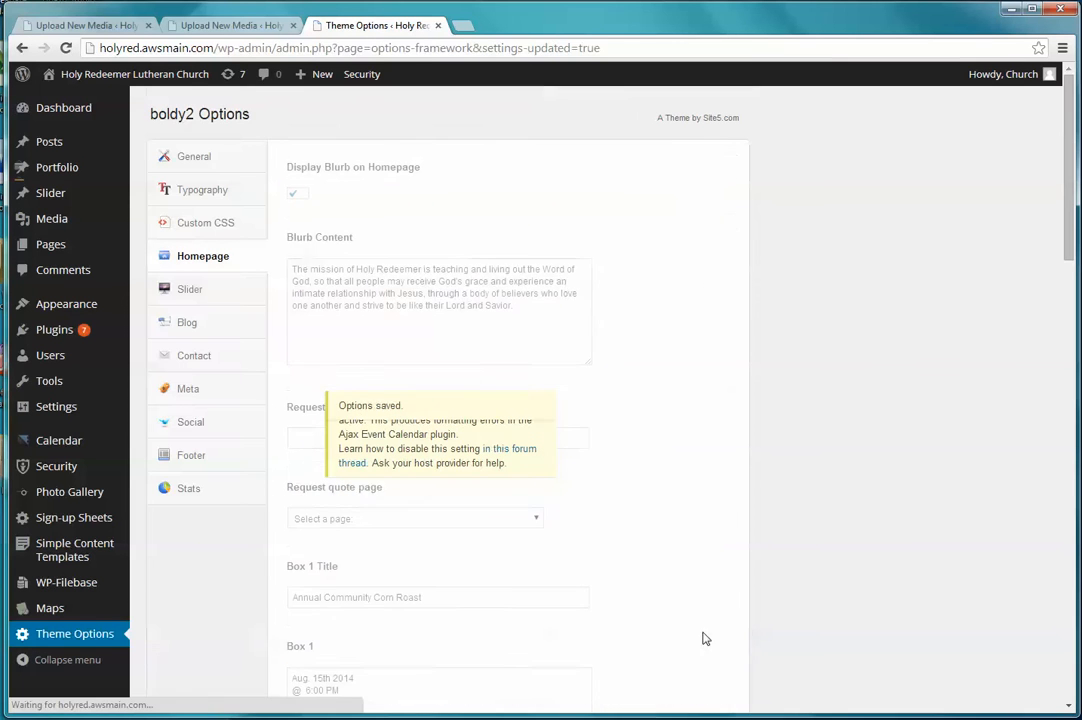
Visit the live site's Preschool page under Ministries and copy its web address.
mouse_move(155, 80)
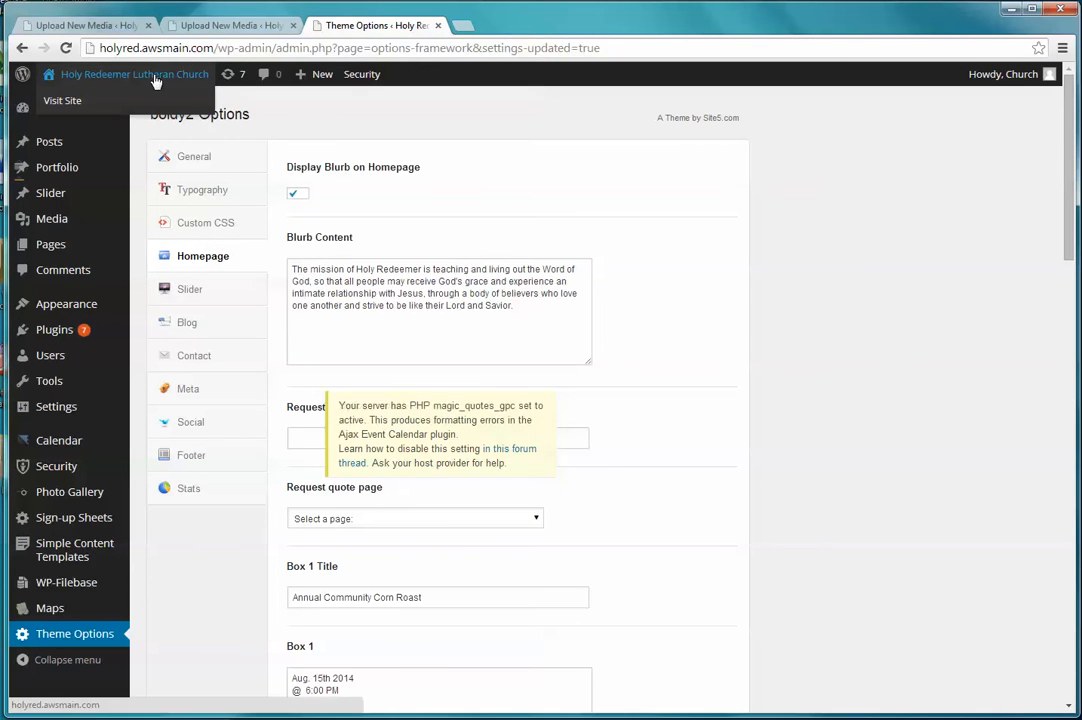
left_click(155, 78)
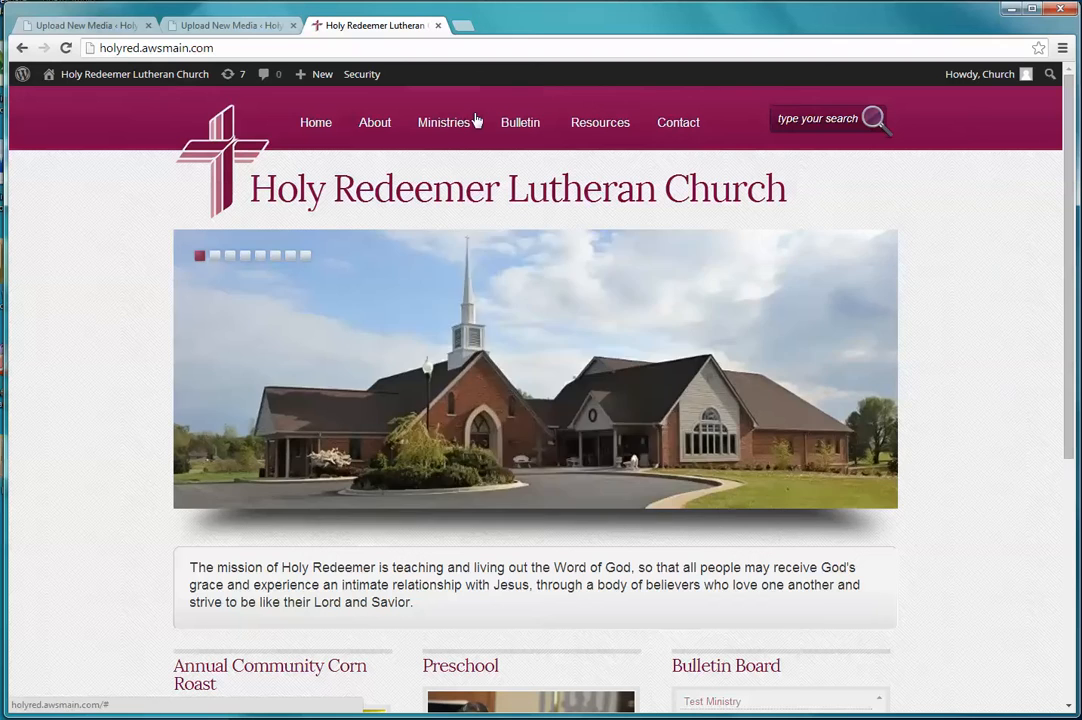
mouse_move(477, 125)
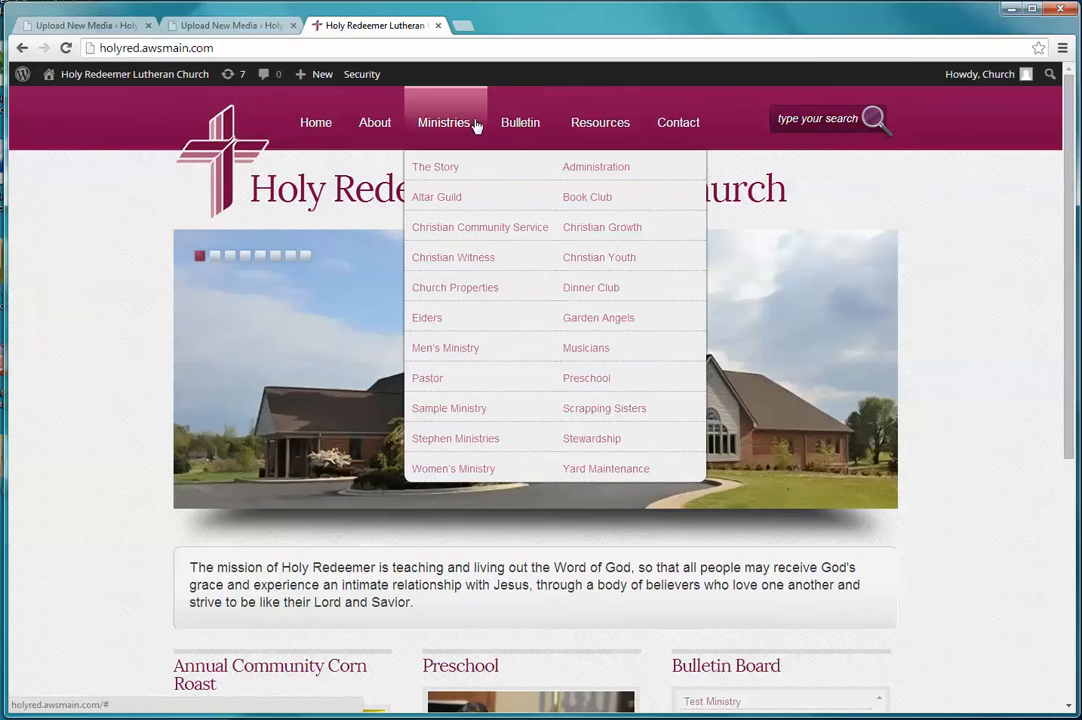
left_click(575, 379)
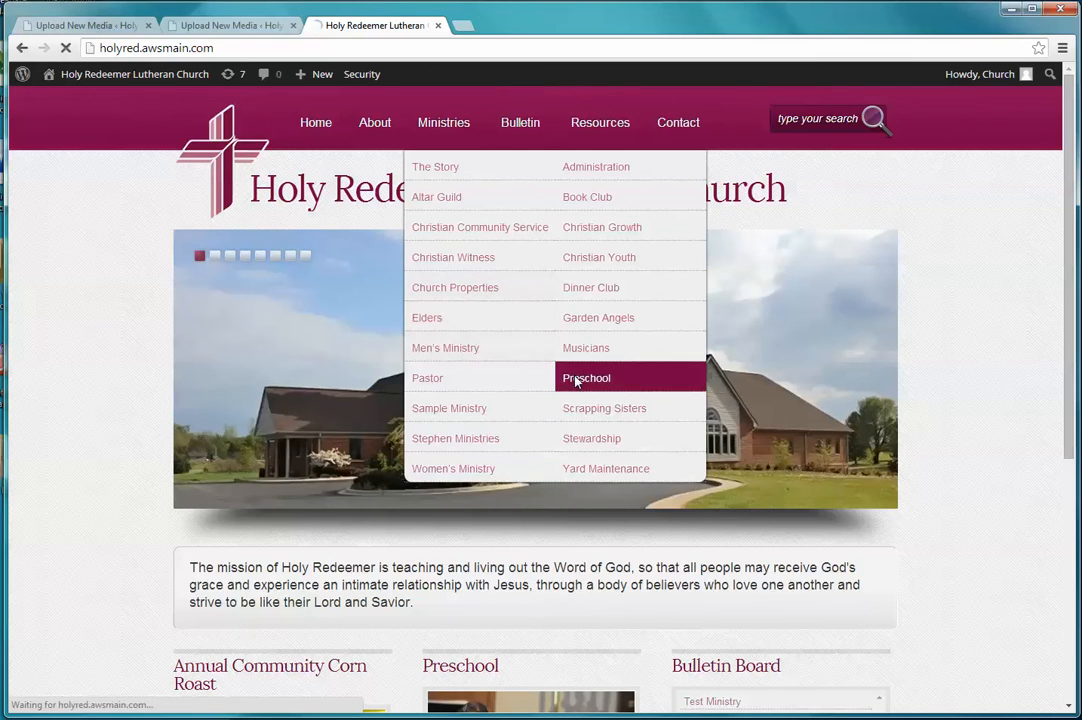
left_click(237, 48)
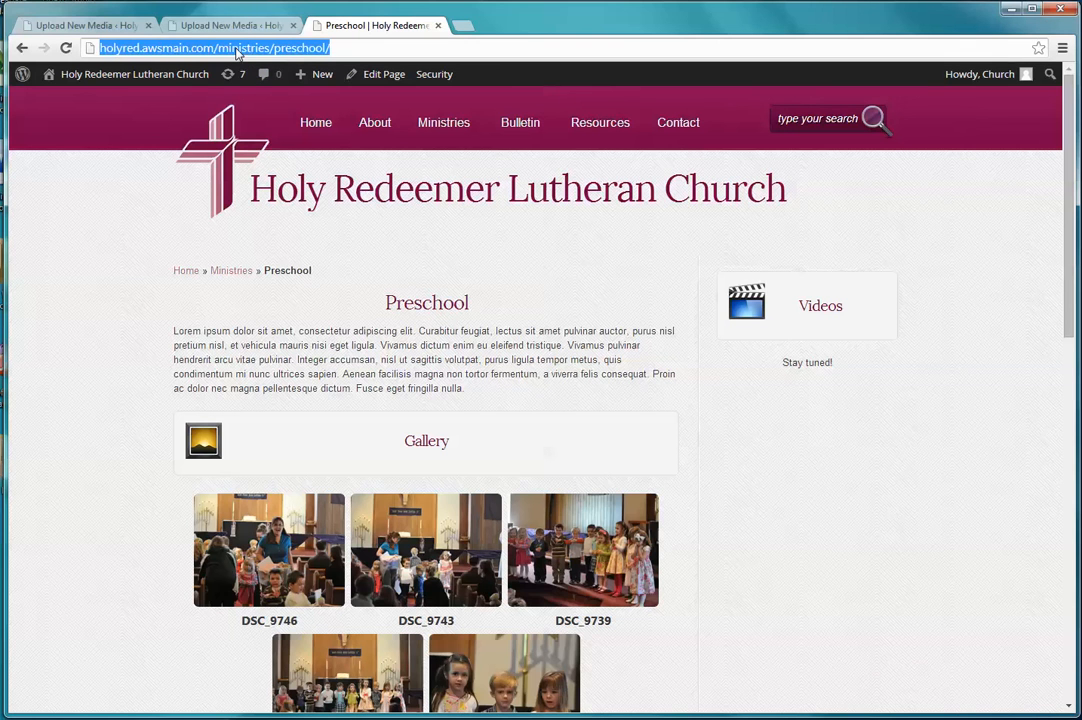
right_click(237, 52)
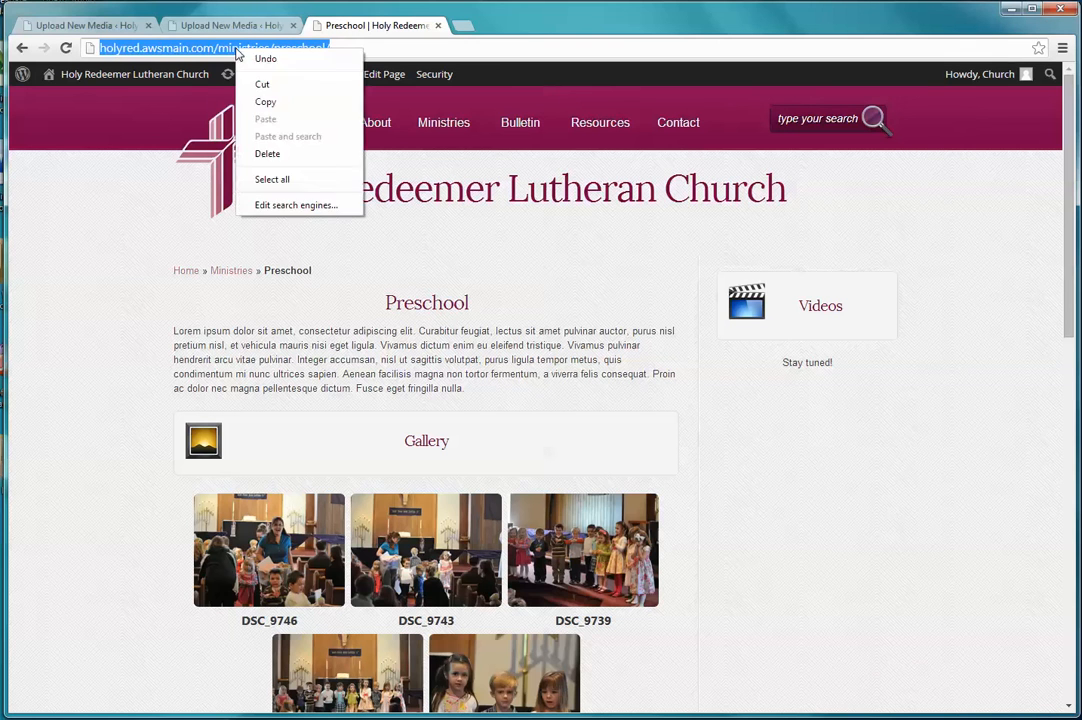
left_click(267, 102)
left_click(142, 76)
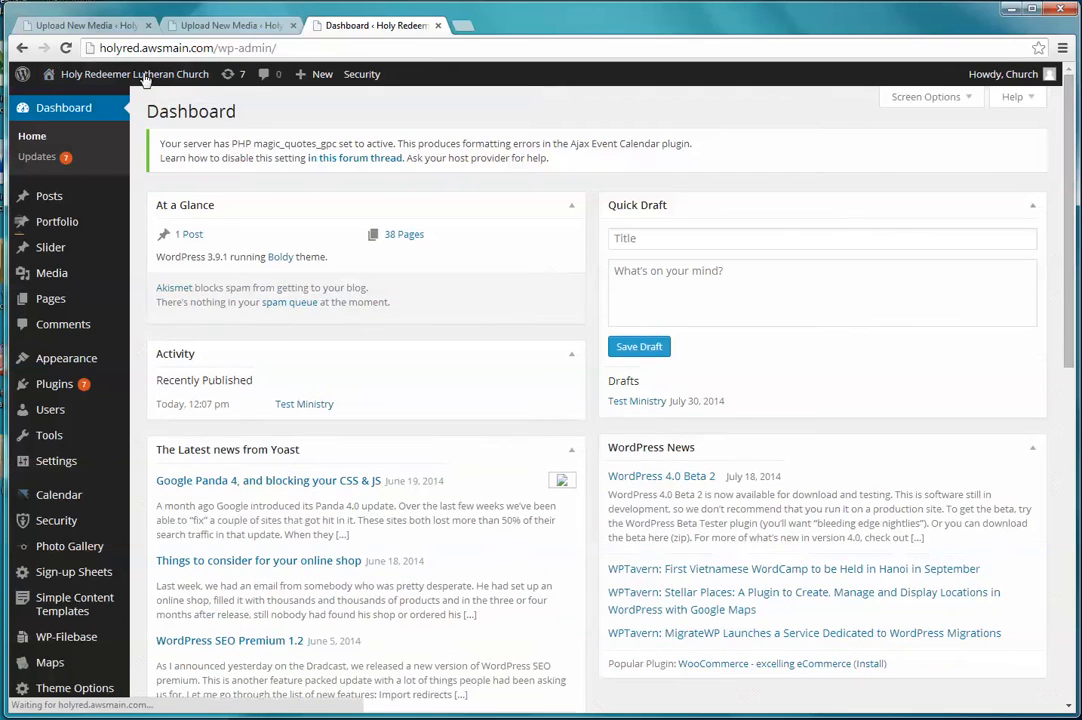
scroll(56, 169, "down", 1)
mouse_move(60, 174)
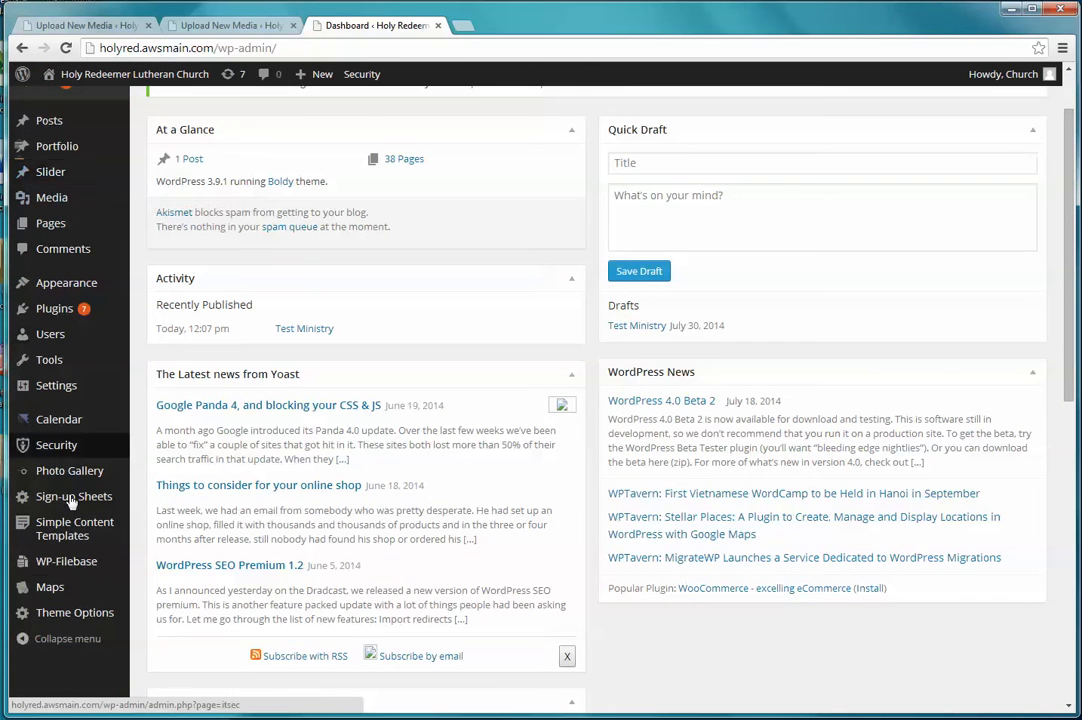
left_click(64, 619)
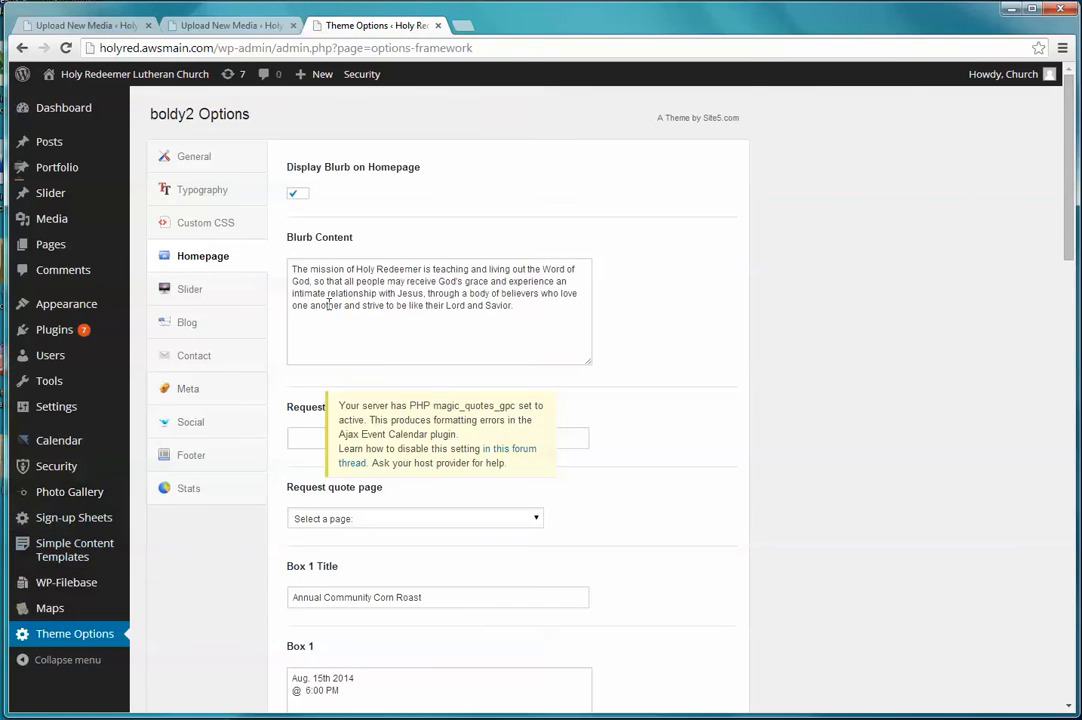
scroll(328, 308, "down", 8)
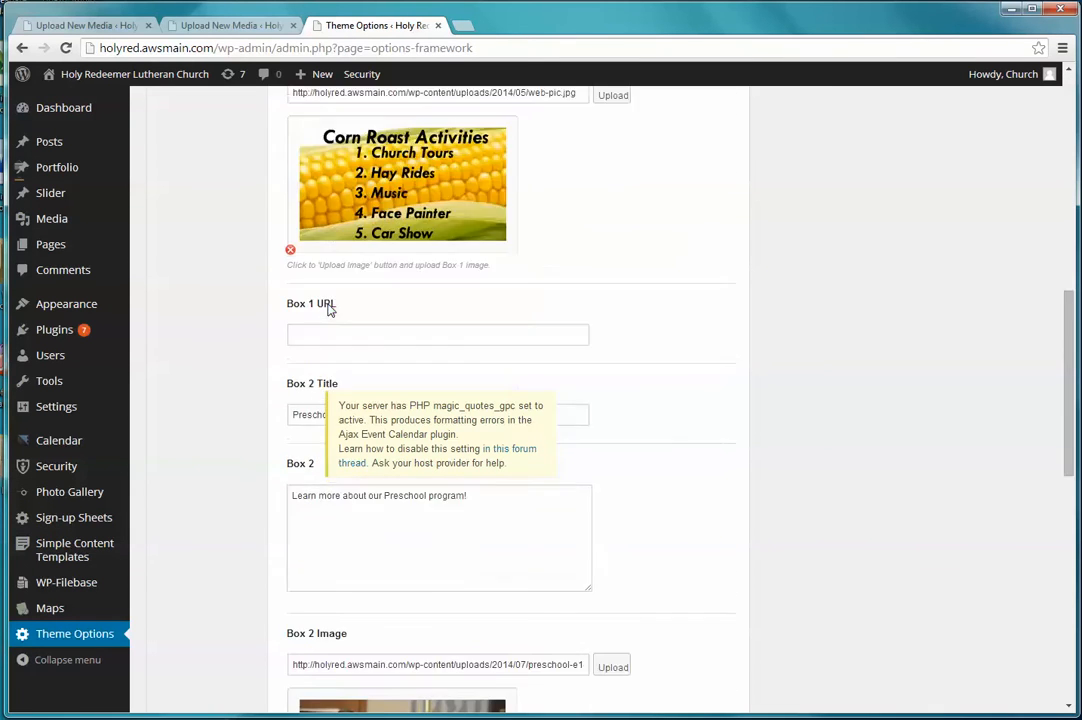
scroll(330, 310, "down", 2)
scroll(333, 302, "down", 2)
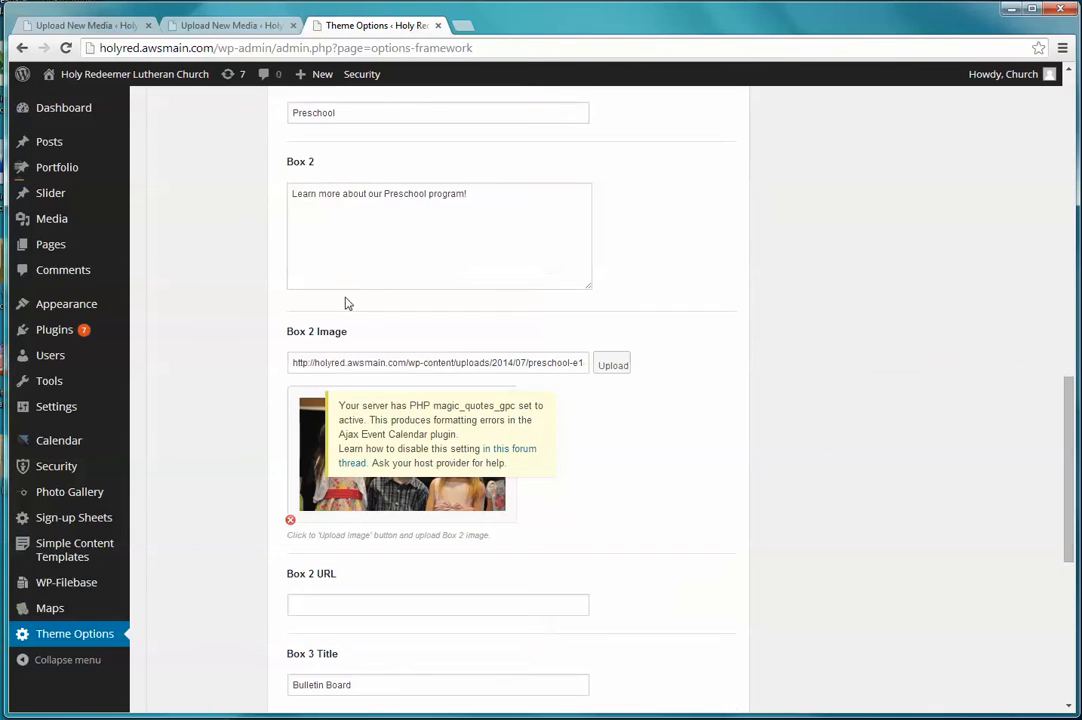
scroll(344, 236, "down", 4)
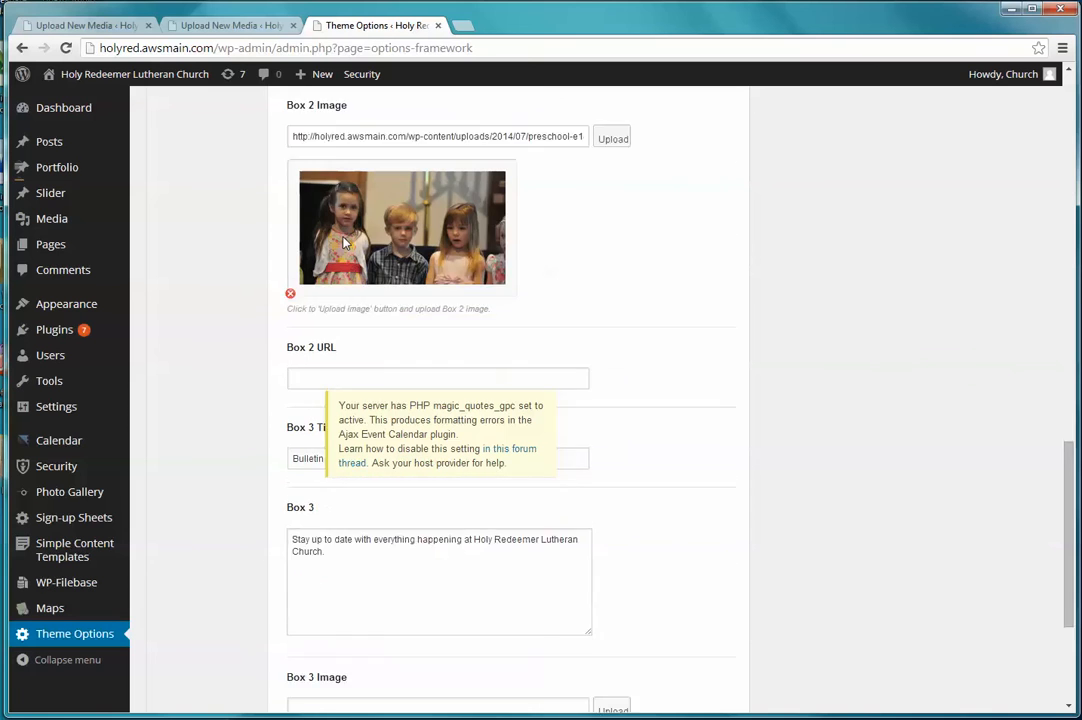
right_click(355, 305)
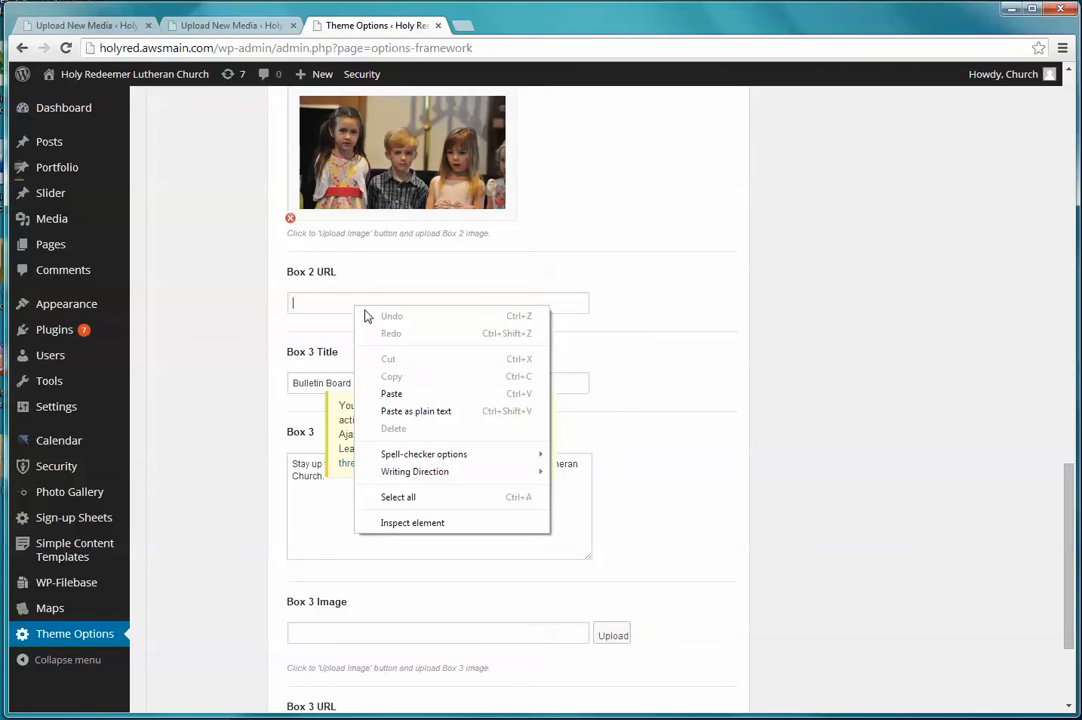
left_click(405, 395)
scroll(703, 403, "down", 3)
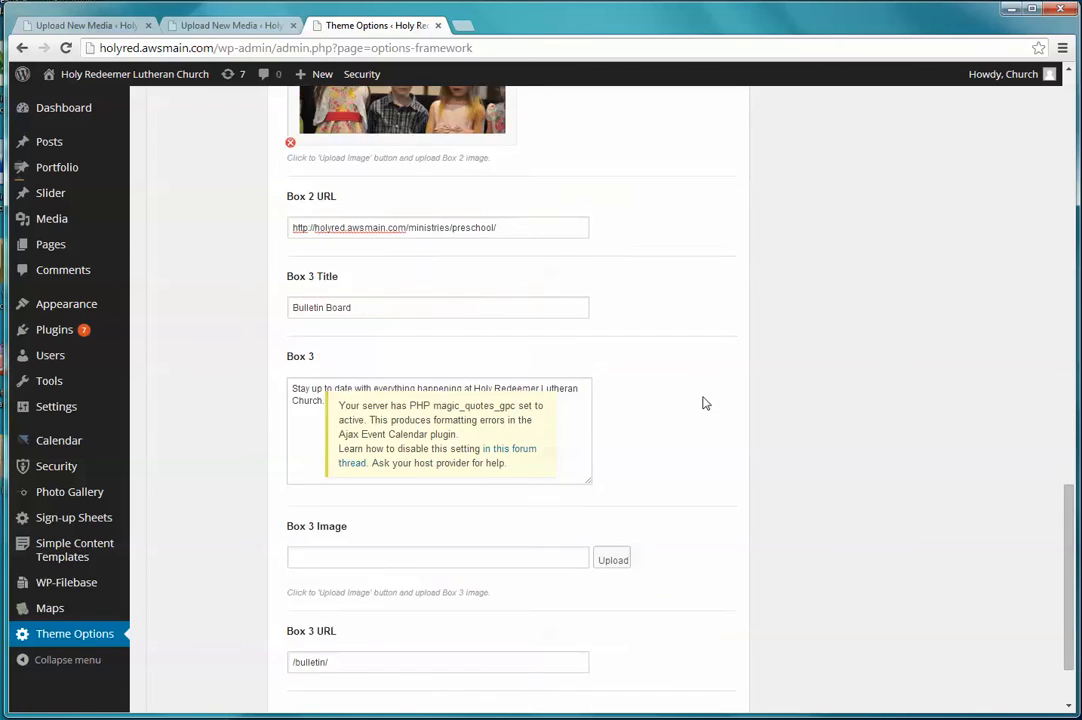
left_click(697, 640)
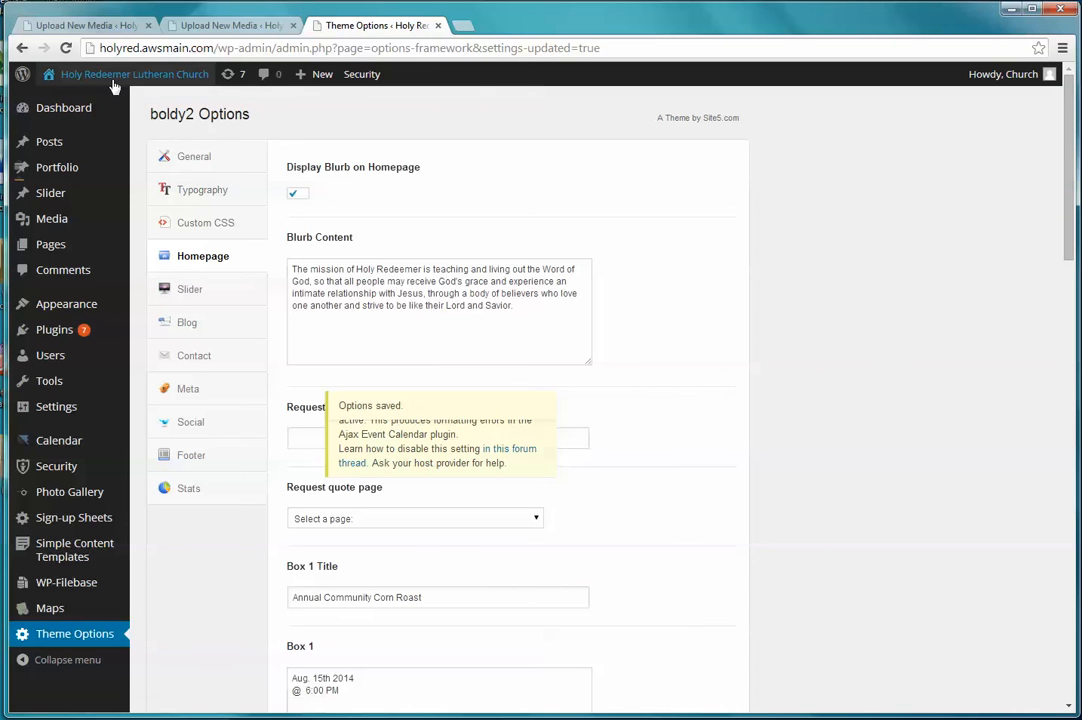
Check the Preschool box on the live home page, test that its image links to the Preschool page, and return home.
left_click(106, 78)
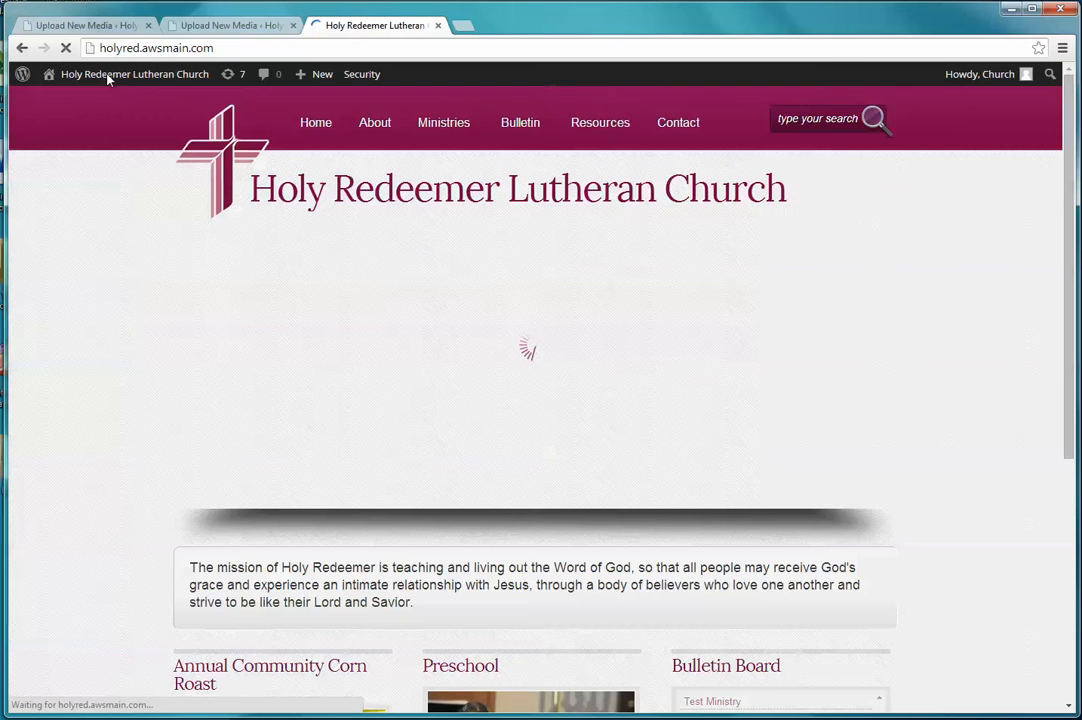
scroll(284, 219, "down", 3)
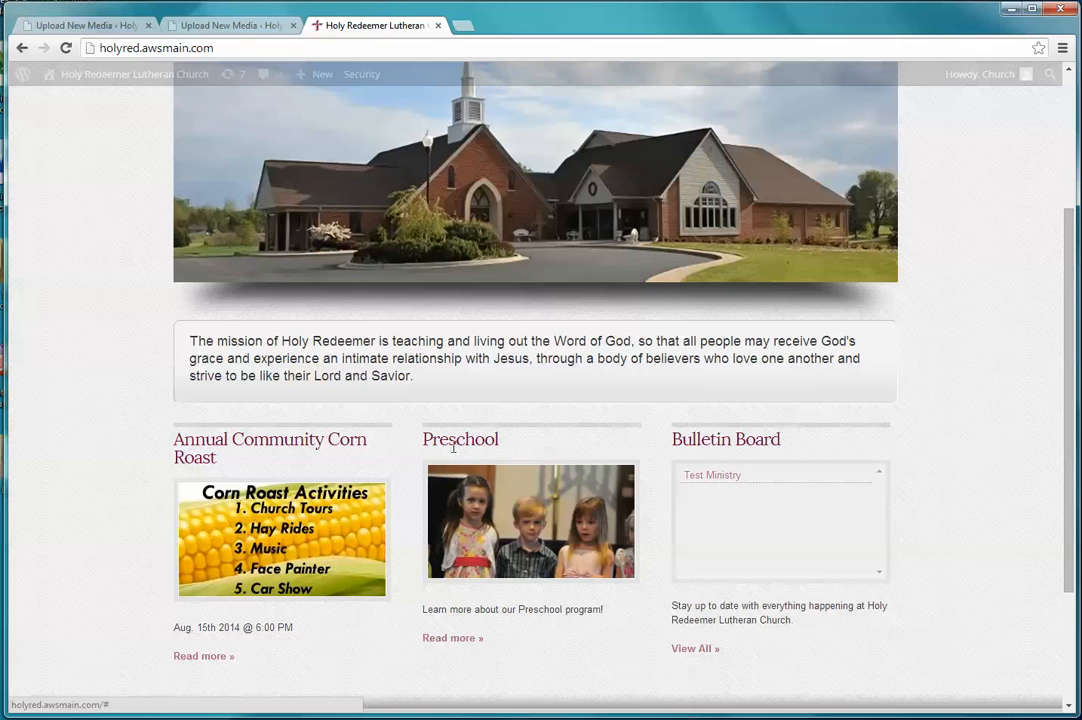
left_click_drag(511, 447, 439, 440)
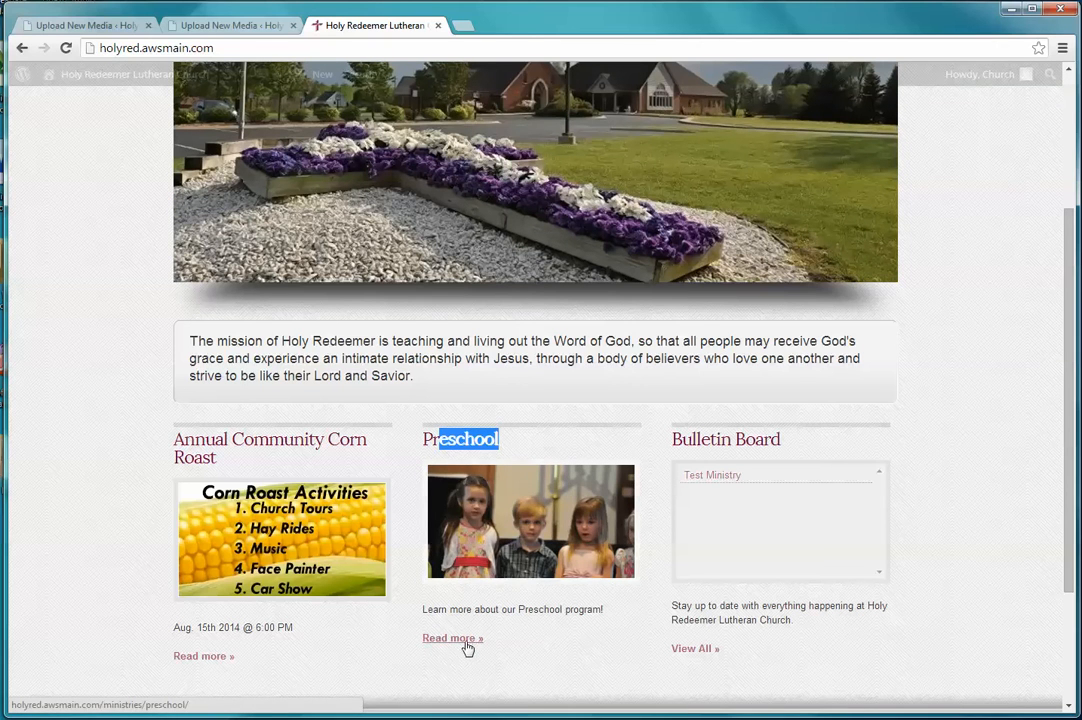
left_click(491, 539)
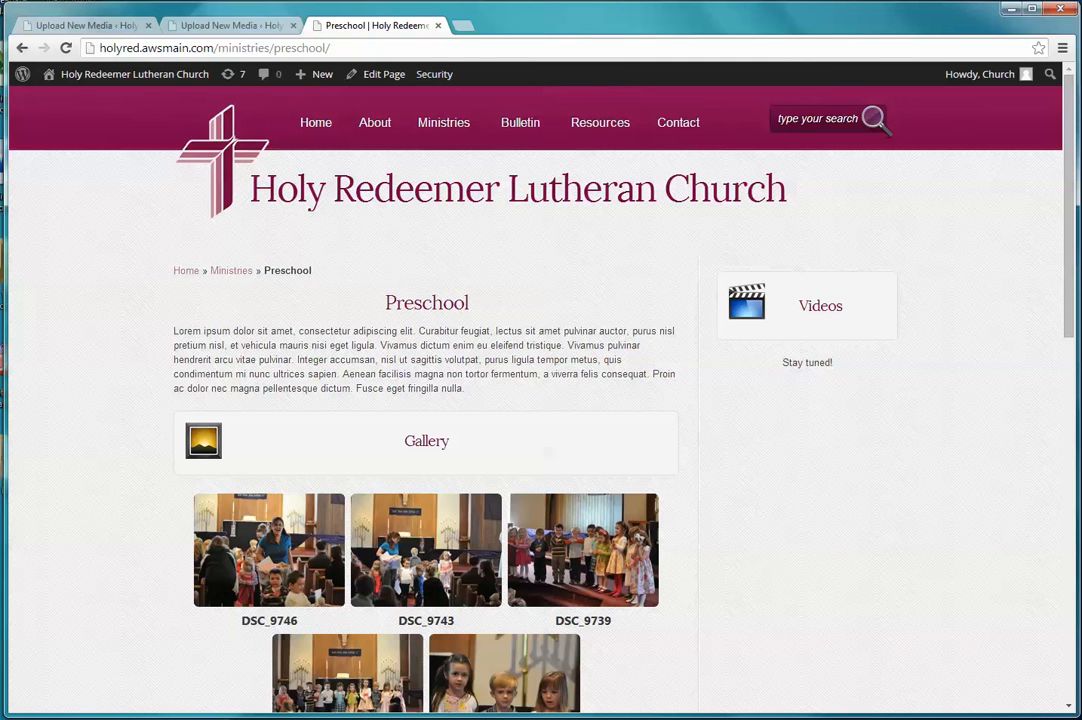
key("alt+Left")
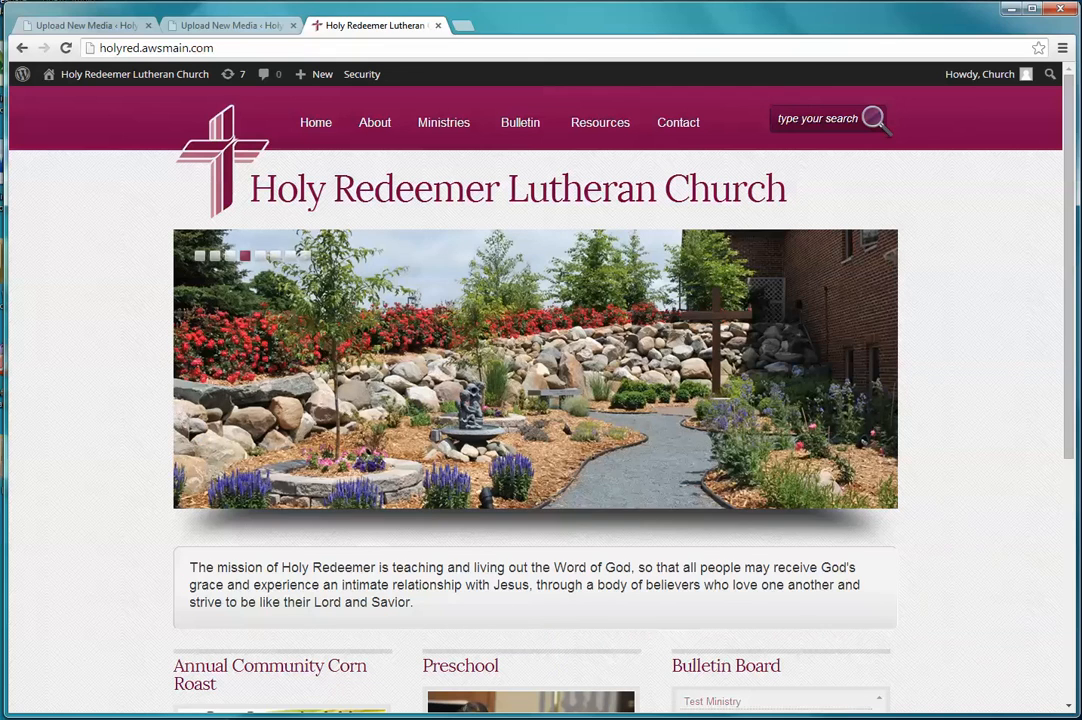